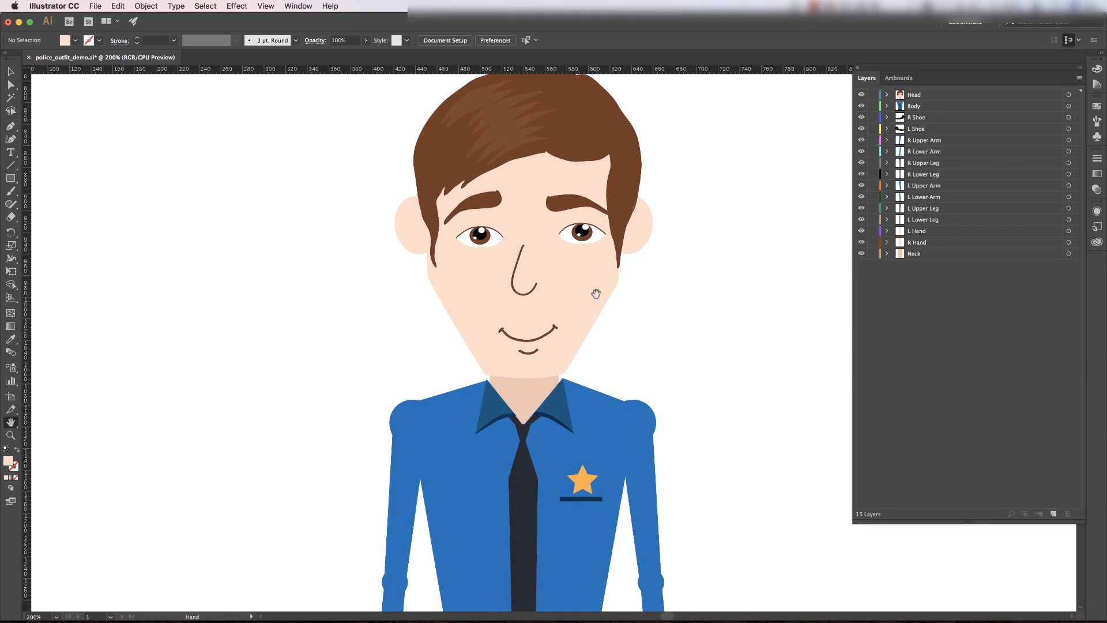
scroll(571, 327, down, 3)
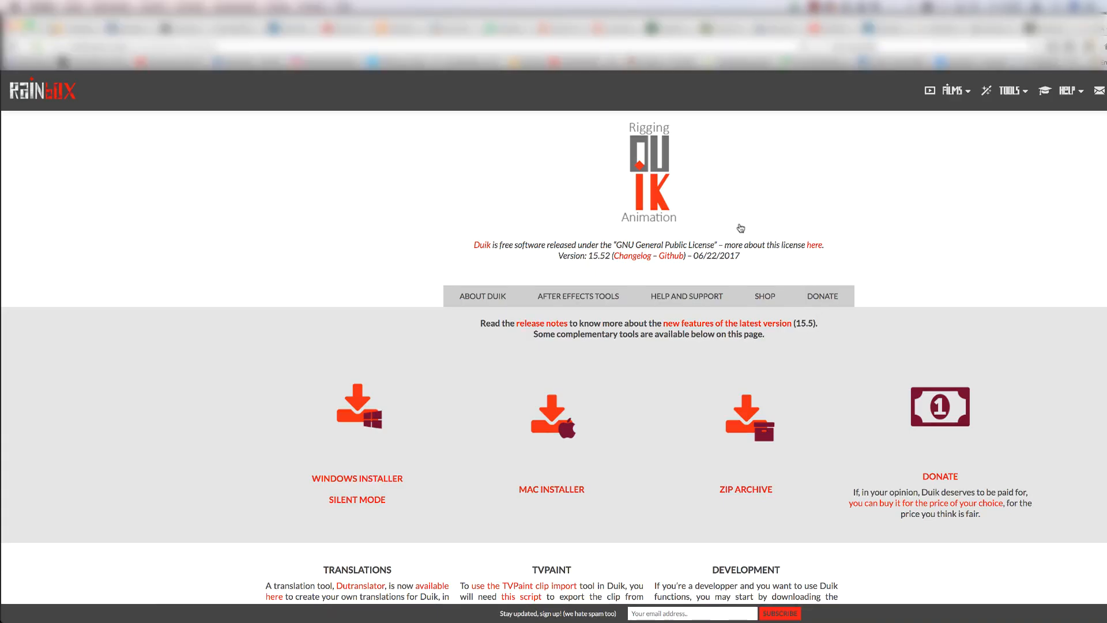
key(super+plus)
key(super+plus)
key(super+plus)
key(super+plus)
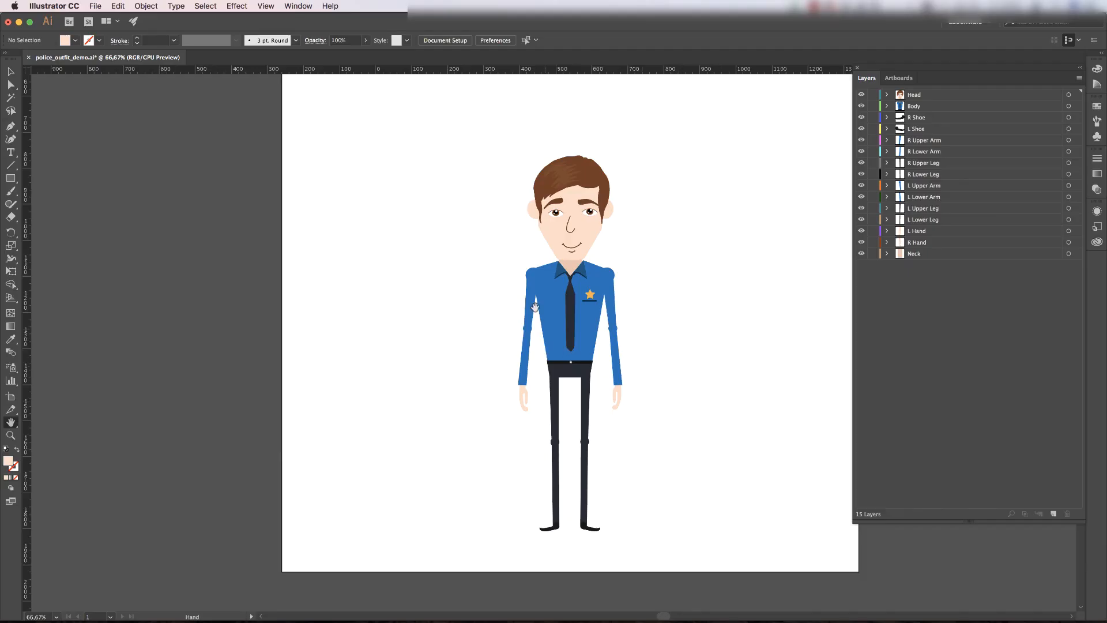
Step: Review the character's separate body-part layers in Illustrator, including Body, R Shoe, L Shoe, R Upper Arm, R Lower Arm and Neck
click(916, 96)
click(914, 109)
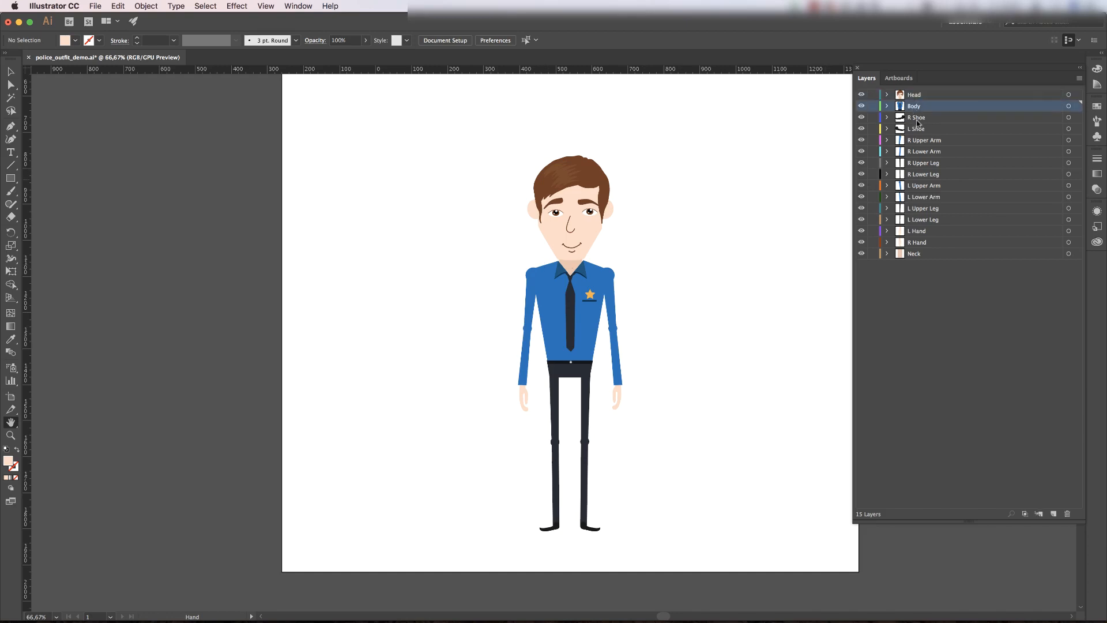
click(919, 119)
click(923, 130)
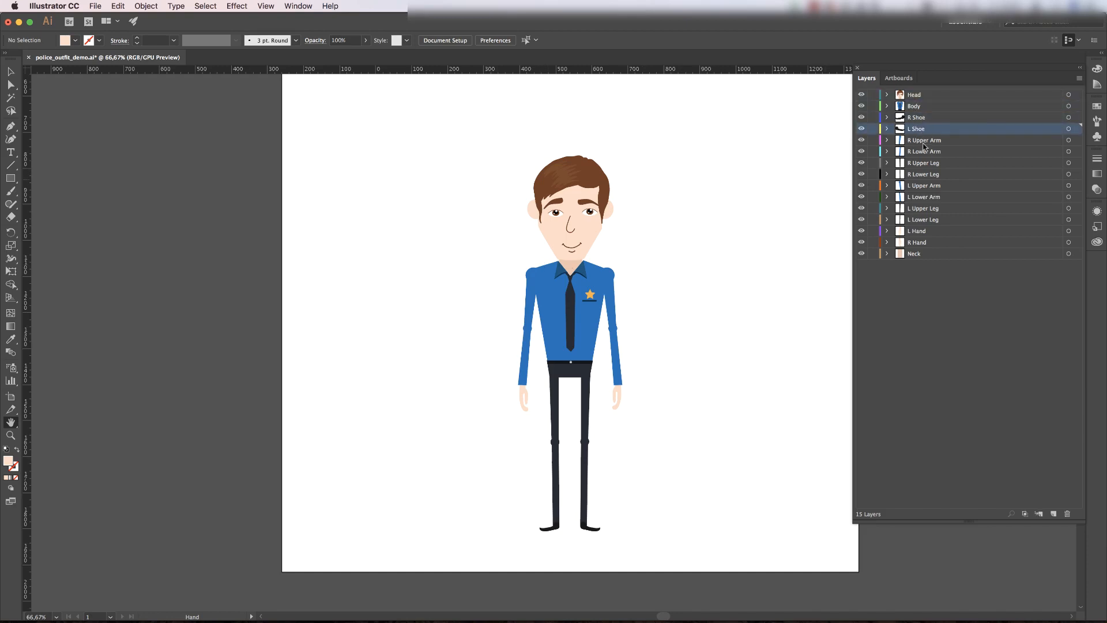
click(924, 142)
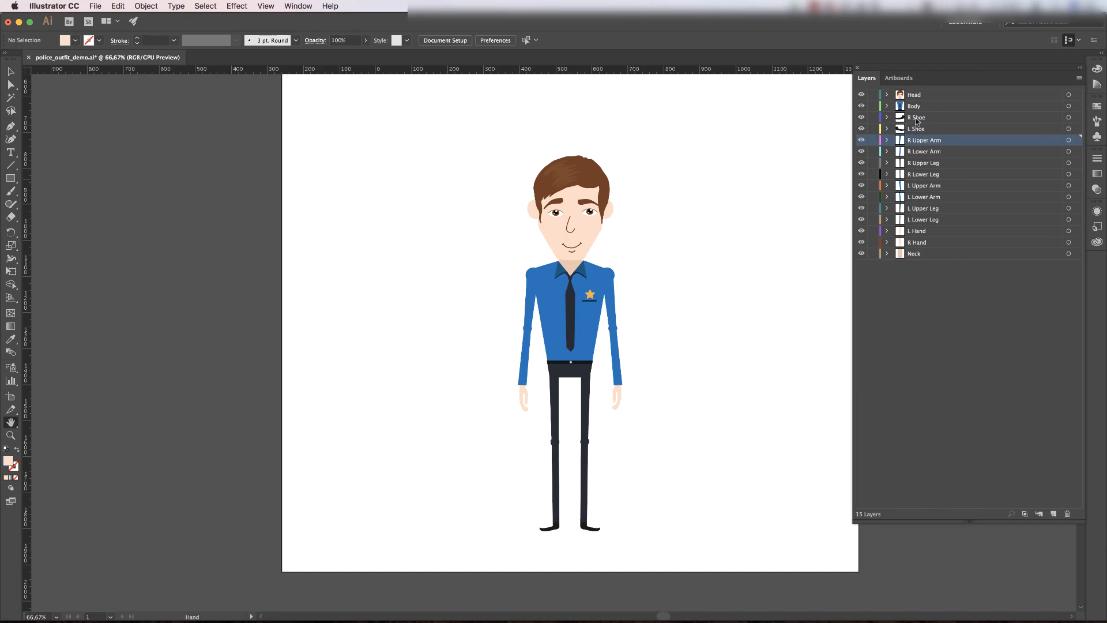
click(920, 122)
click(912, 130)
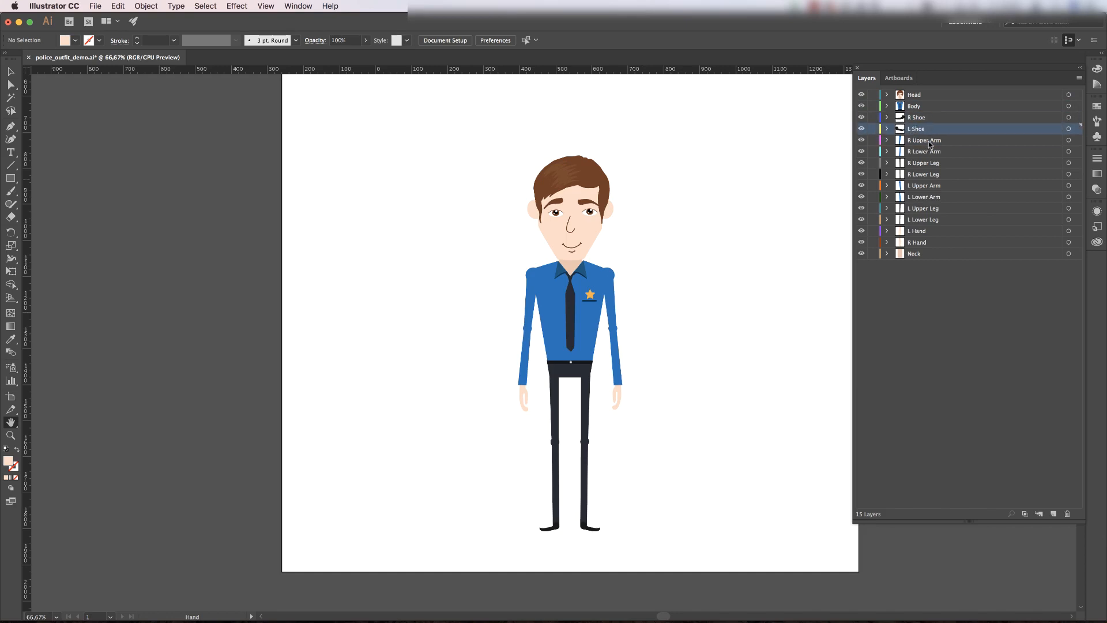
click(929, 143)
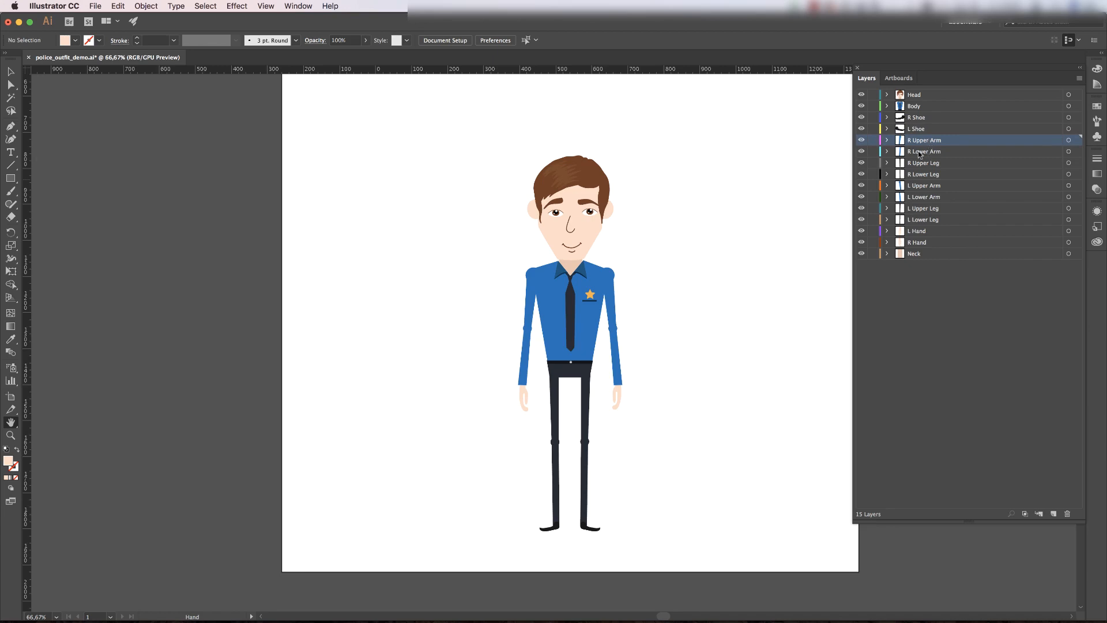
click(920, 152)
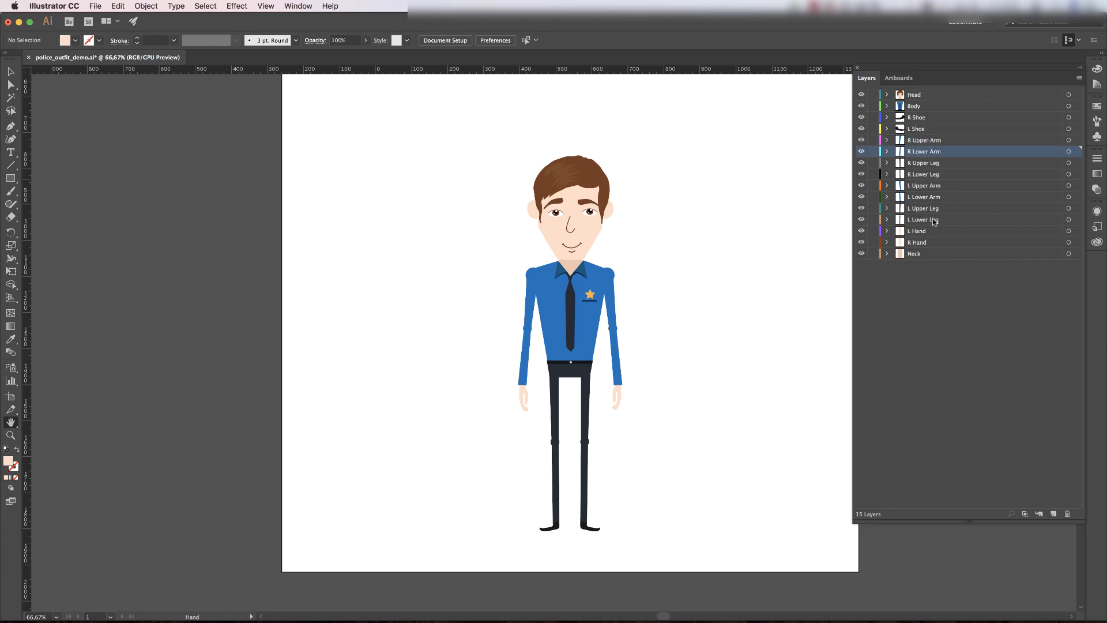
click(918, 255)
click(916, 107)
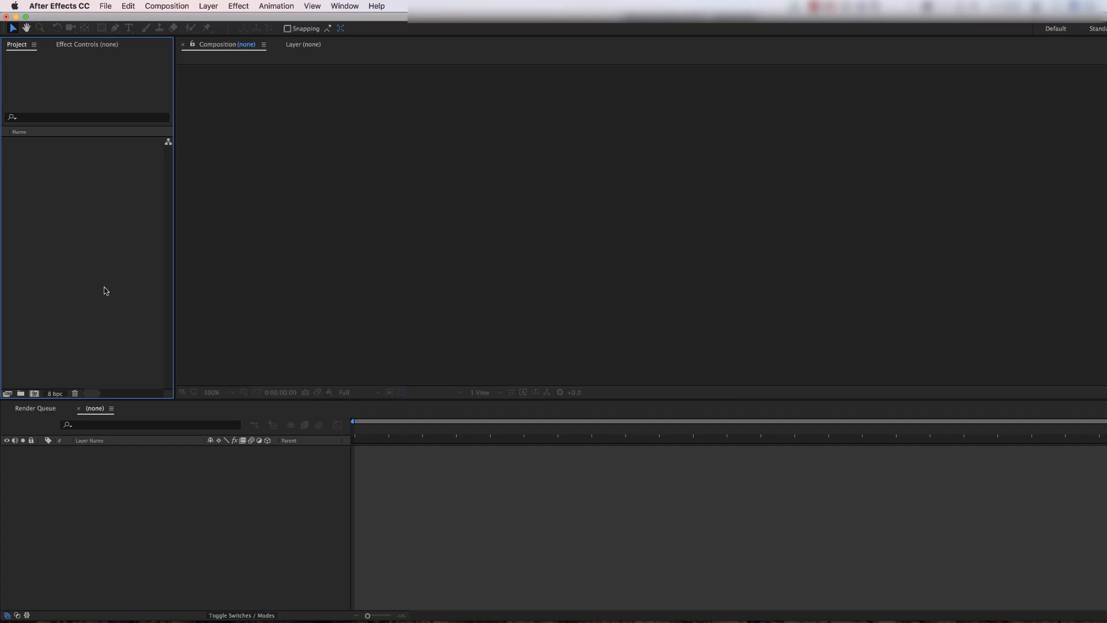
Step: Switch to After Effects and import police_outfit_demo.ai as a composition with footage dimensions set to Layer Size
right_click(72, 214)
mouse_move(133, 264)
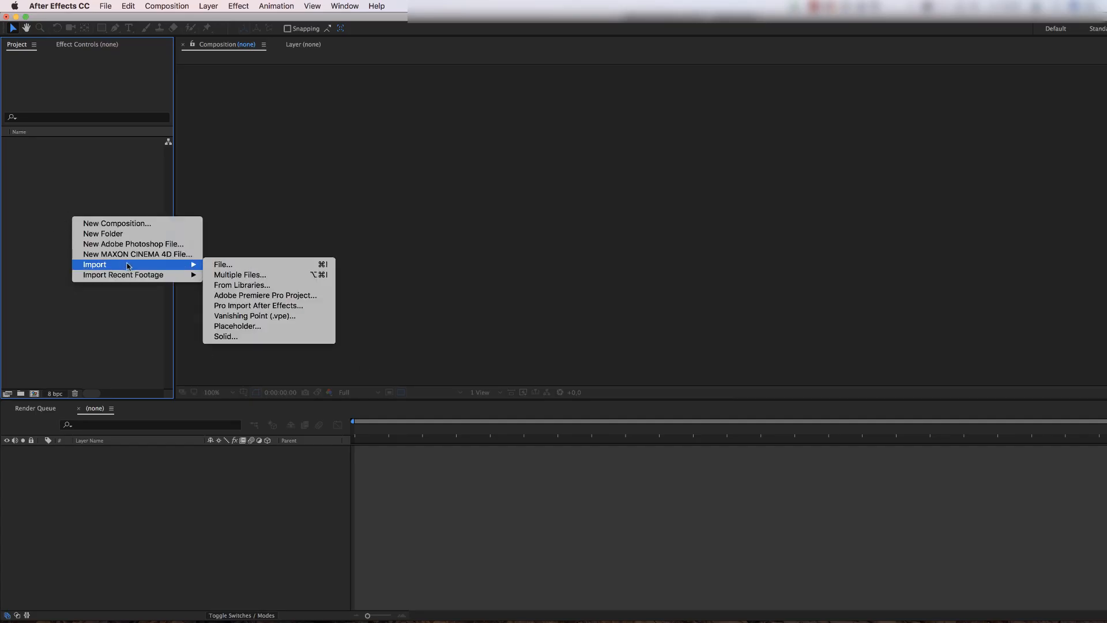
click(225, 266)
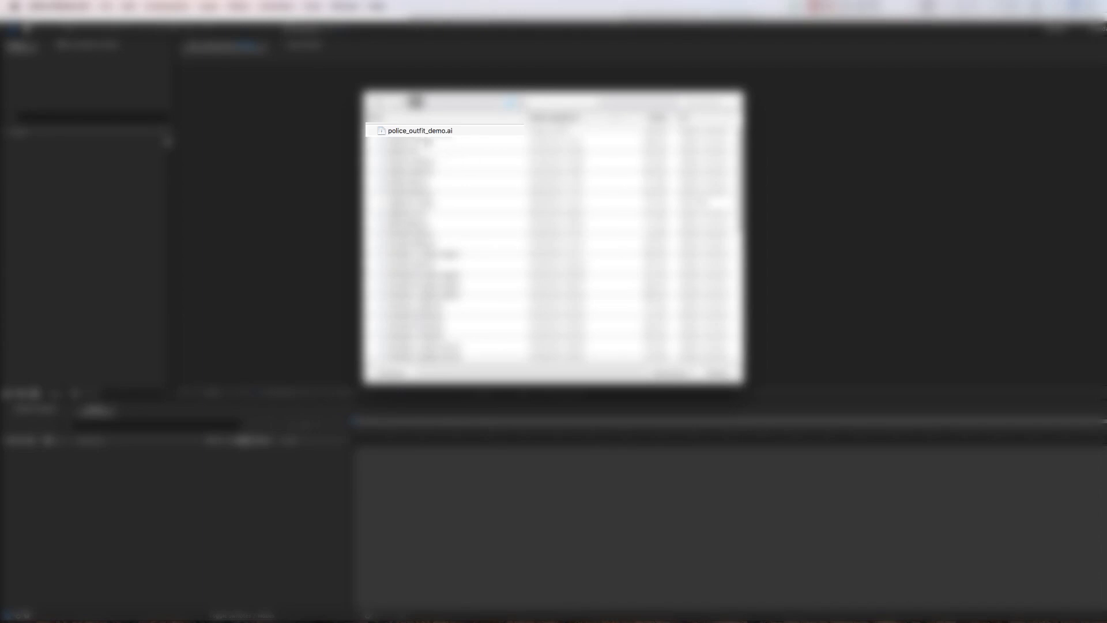
click(418, 131)
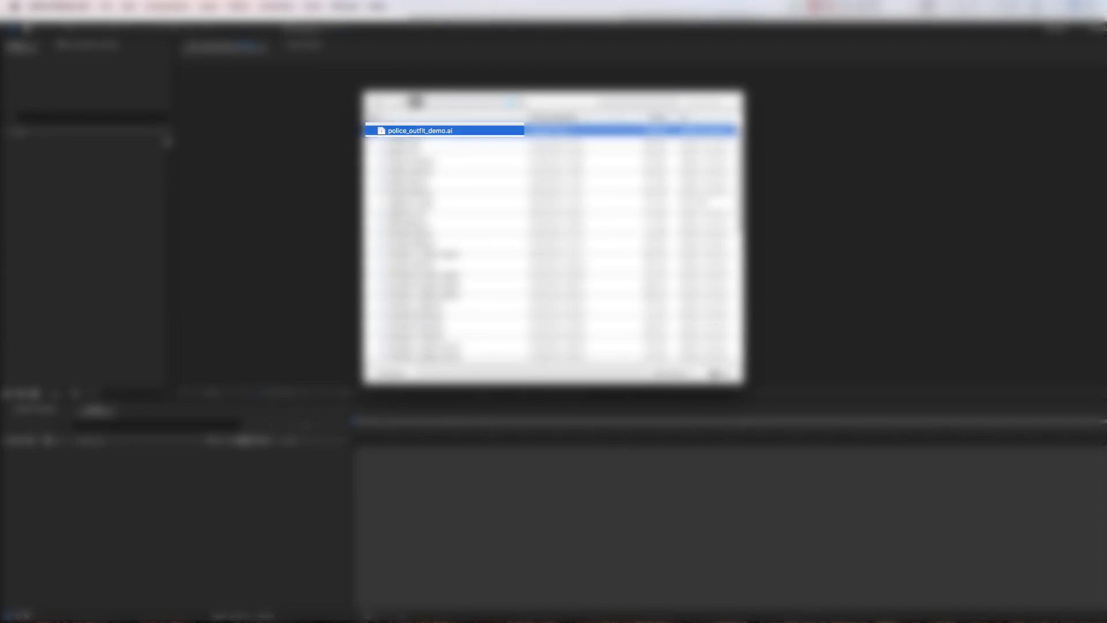
click(715, 374)
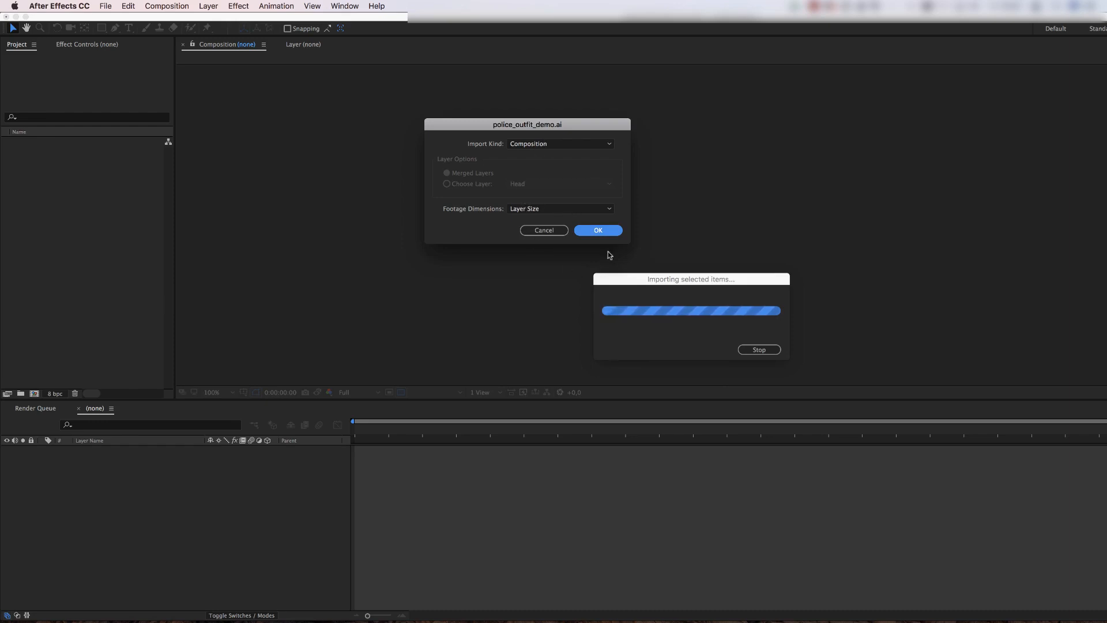
click(599, 231)
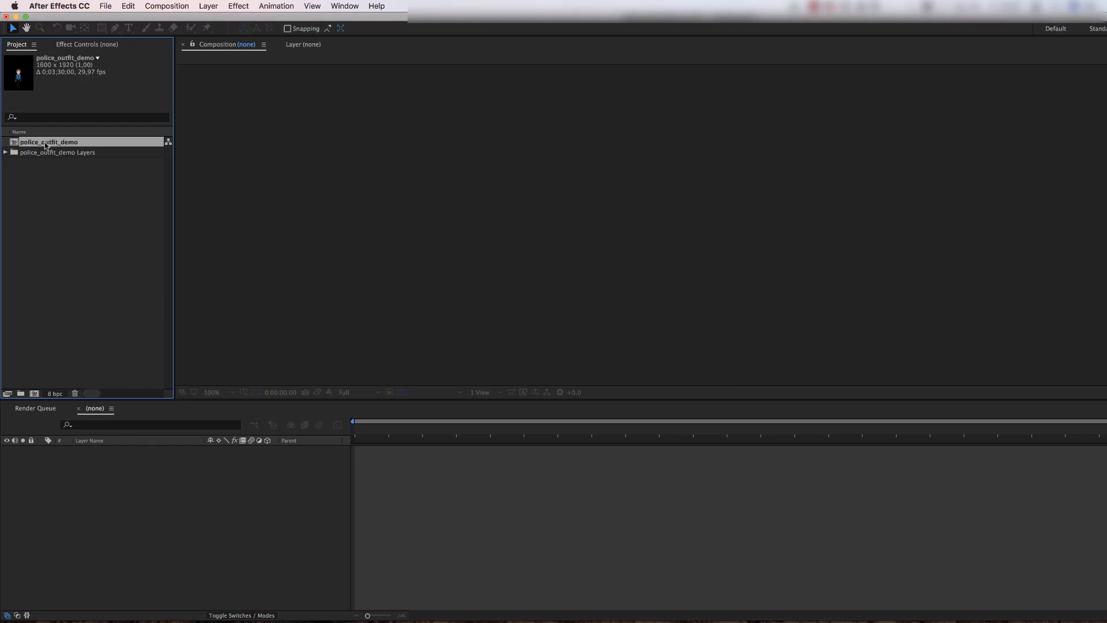
Step: Open the police_outfit_demo composition and check its imported Head and Body layers
double_click(45, 144)
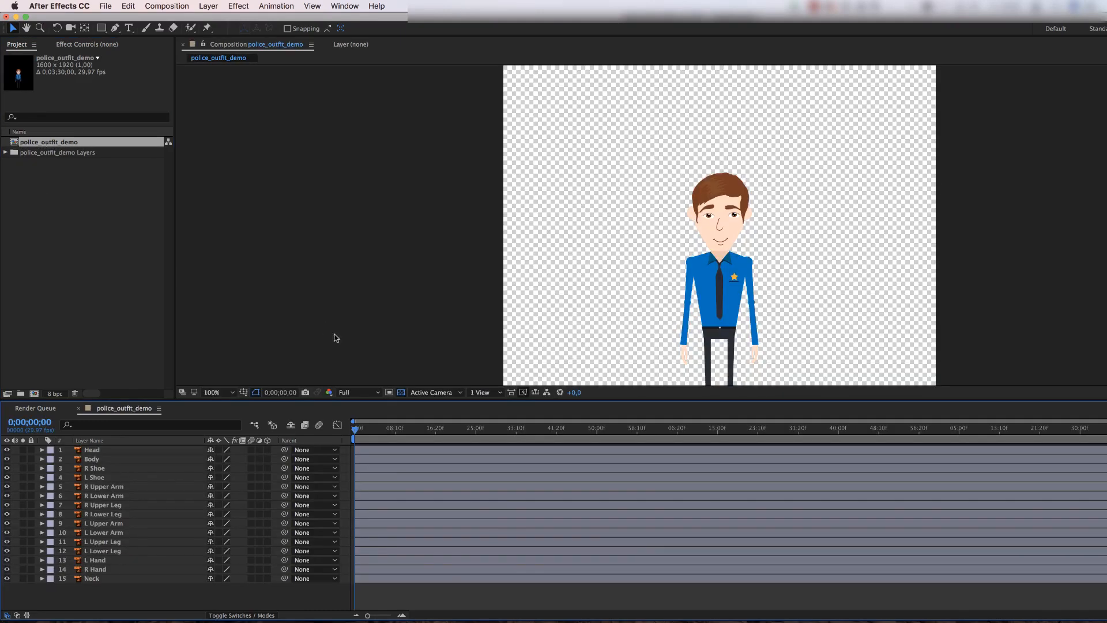
click(26, 28)
drag(824, 291, 743, 222)
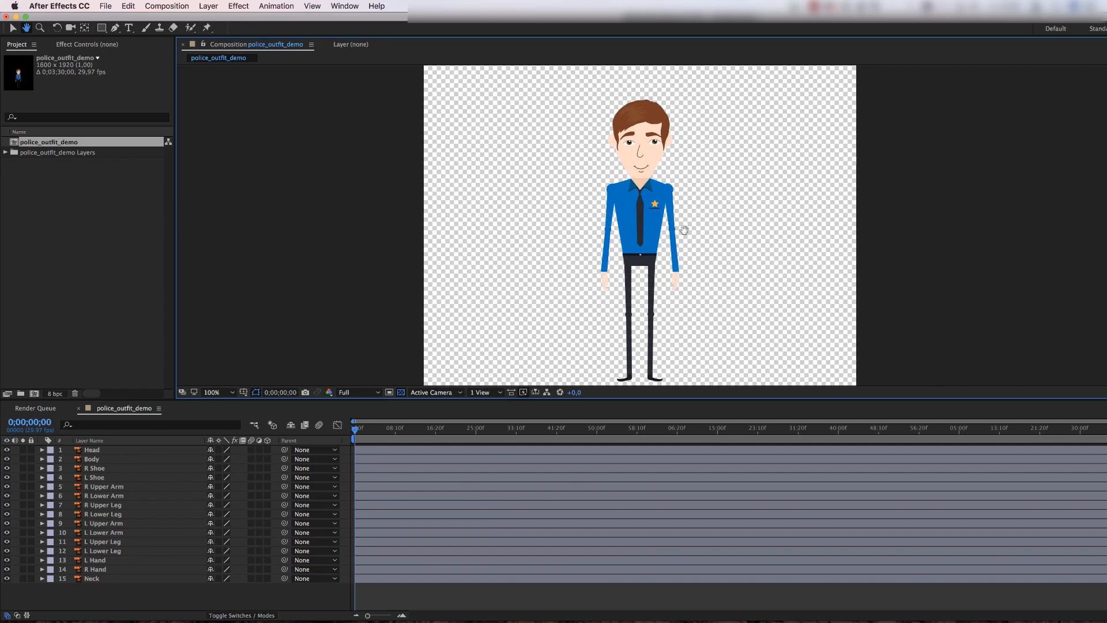
click(13, 29)
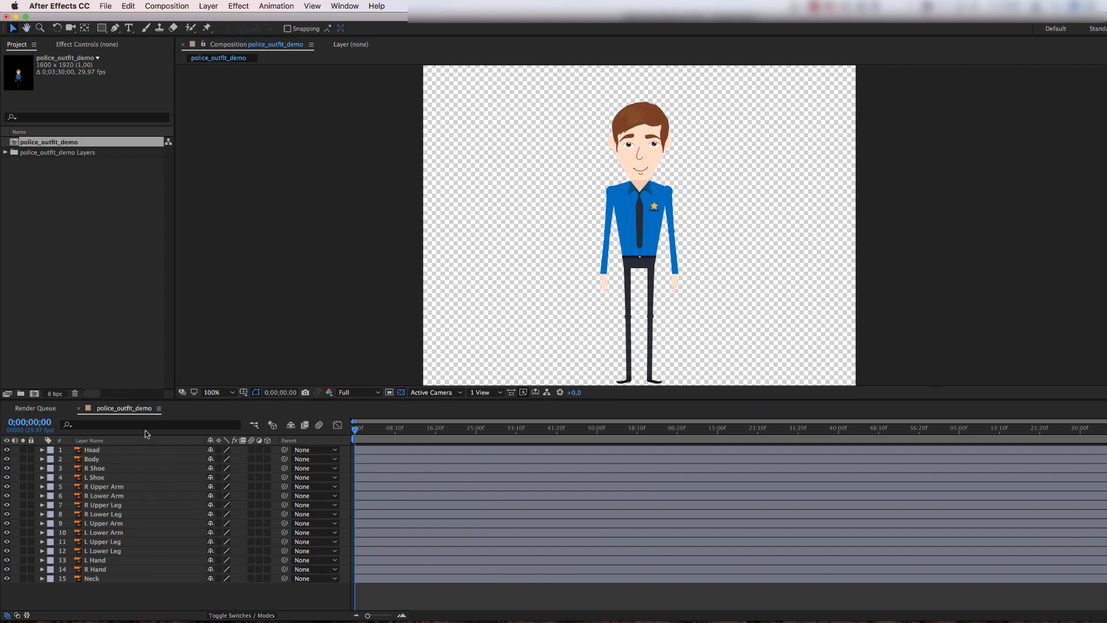
click(97, 450)
click(96, 459)
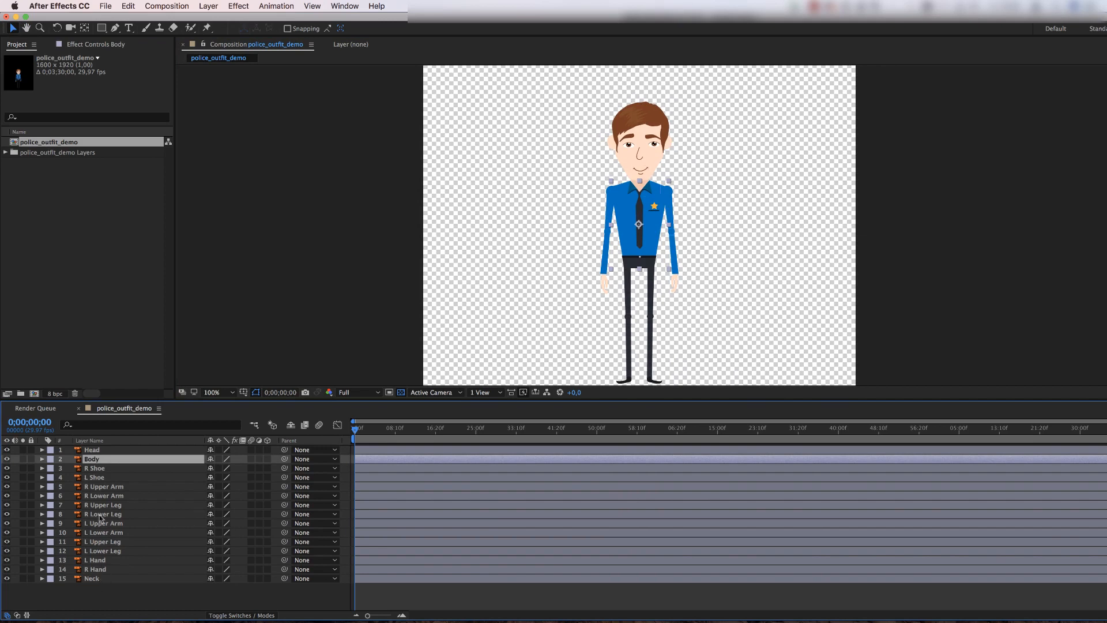
click(720, 267)
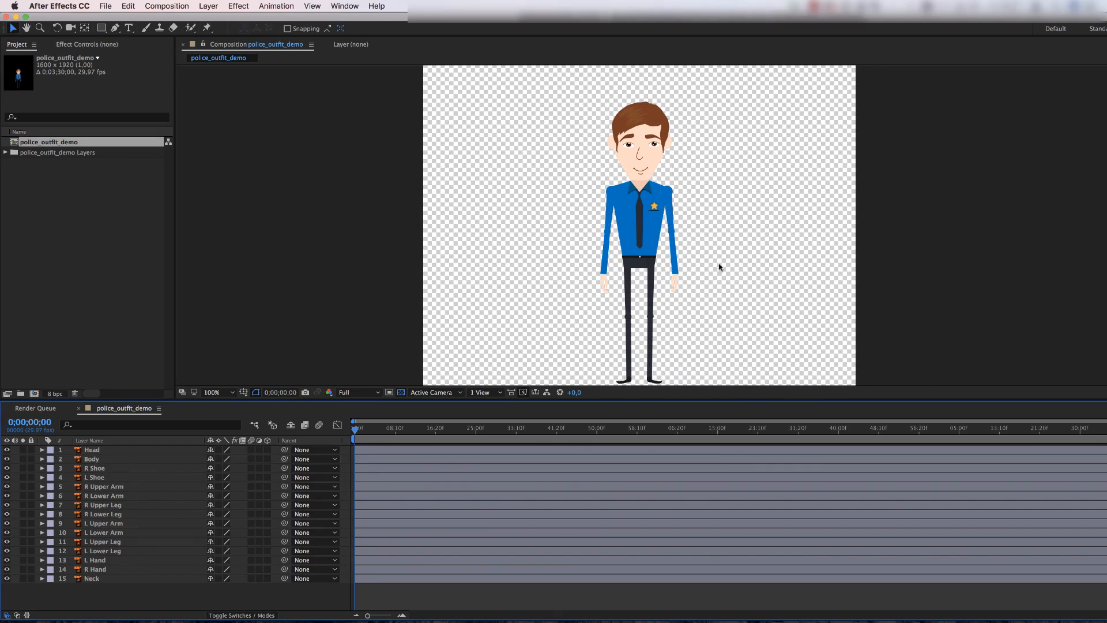
Step: Set the composition's background color to green, 4EA623
click(170, 7)
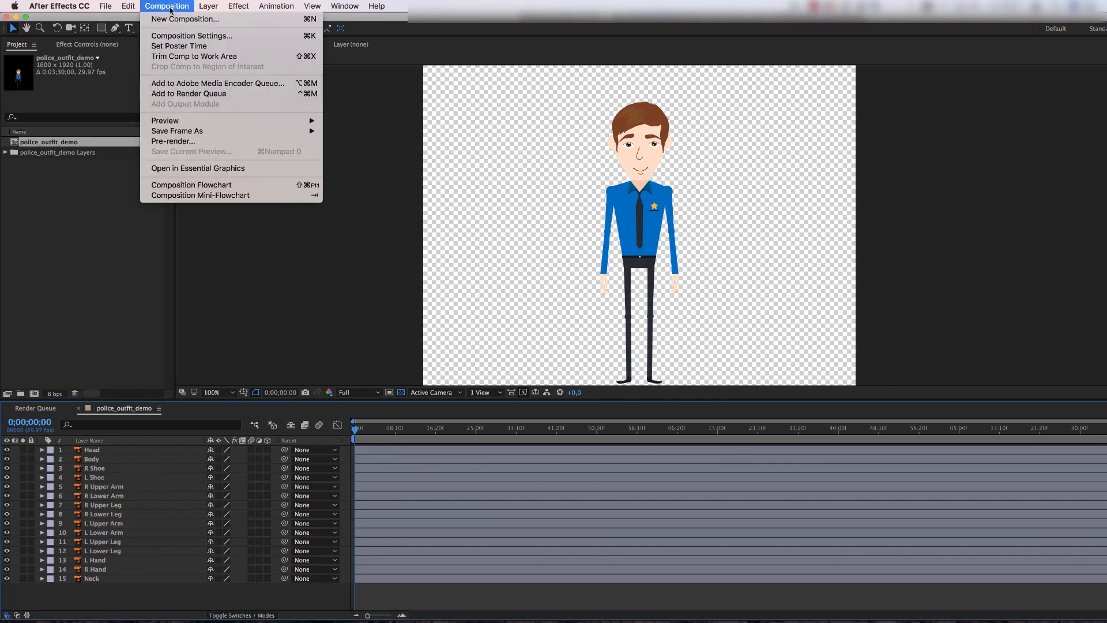
click(170, 36)
click(585, 463)
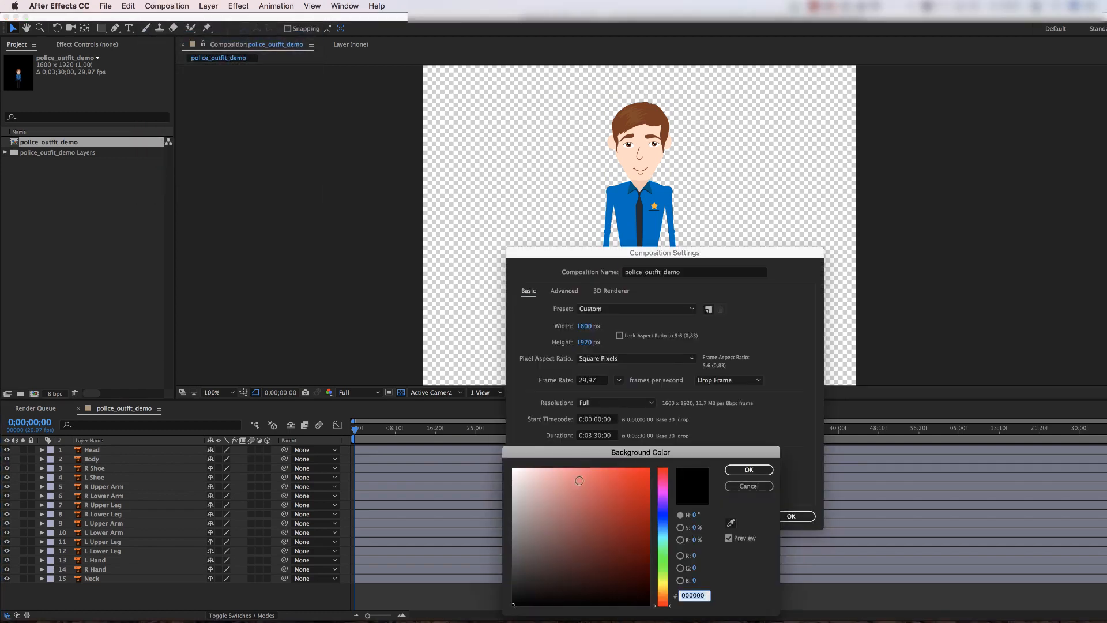
click(663, 569)
click(620, 516)
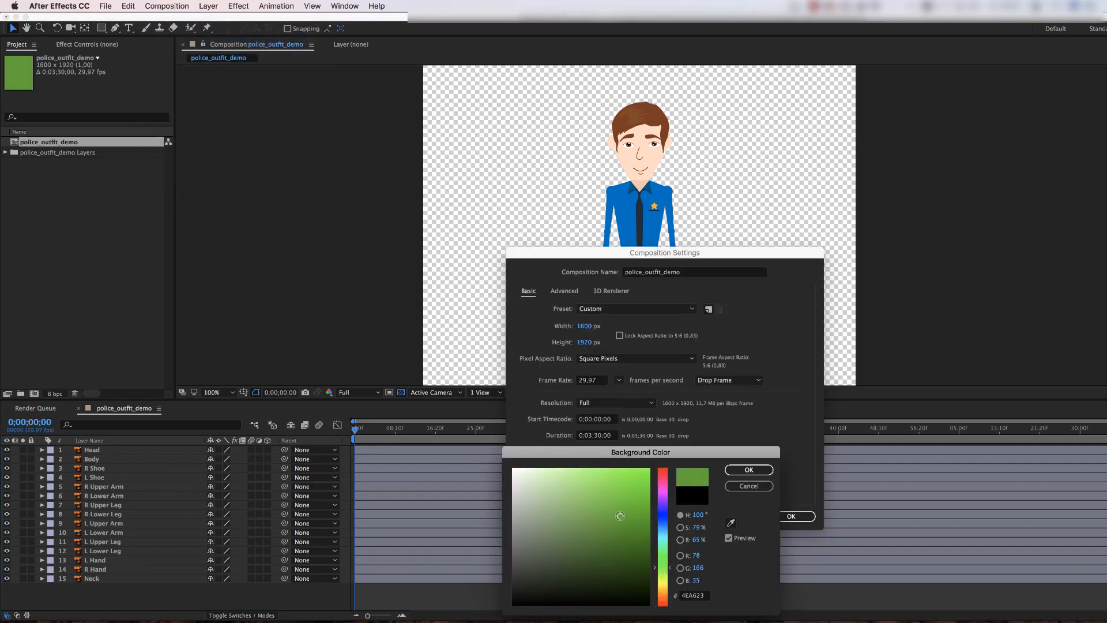
click(748, 470)
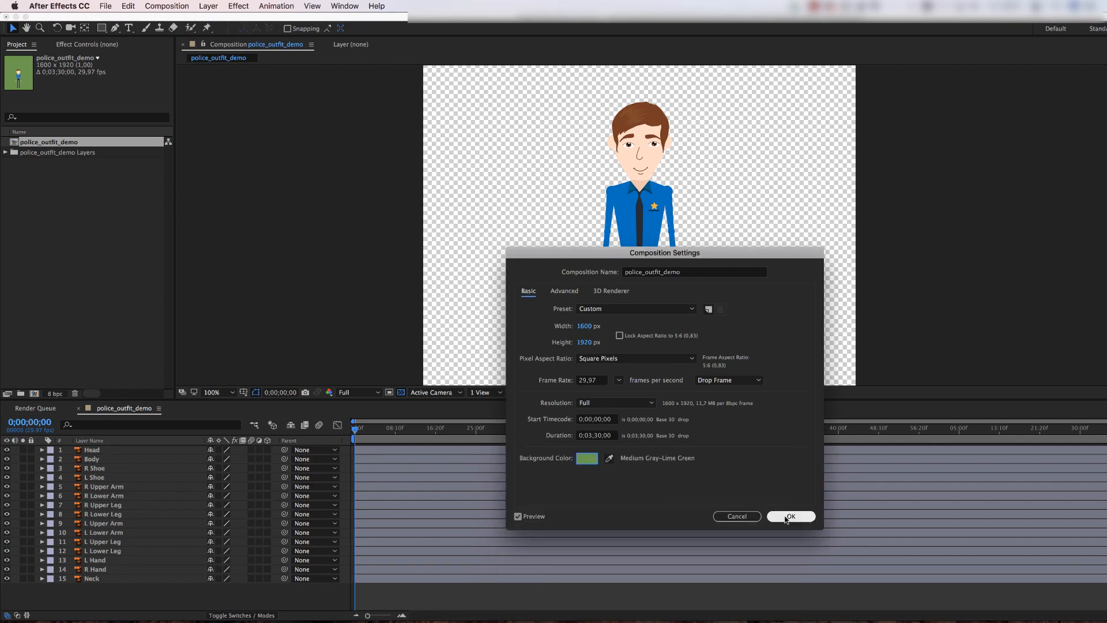
click(777, 515)
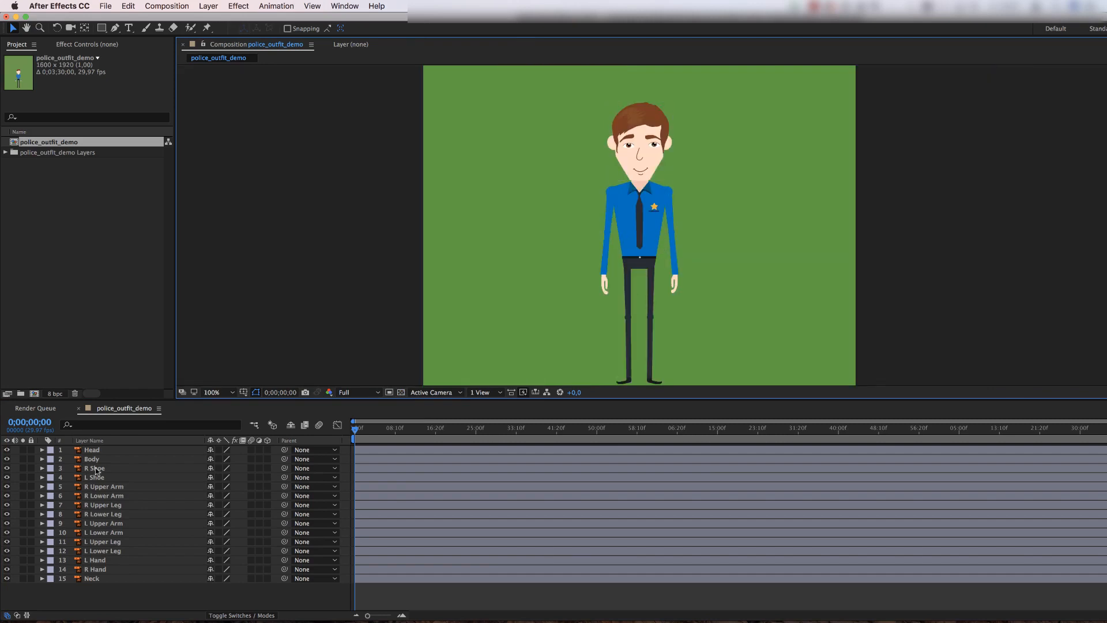
Step: Reorder the right-side layers below Body as R Upper Arm, R Lower Arm, R Hand, R Upper Leg, R Lower Leg, R Shoe
click(99, 486)
shift+click(102, 495)
drag(101, 495, 104, 466)
drag(98, 568, 102, 506)
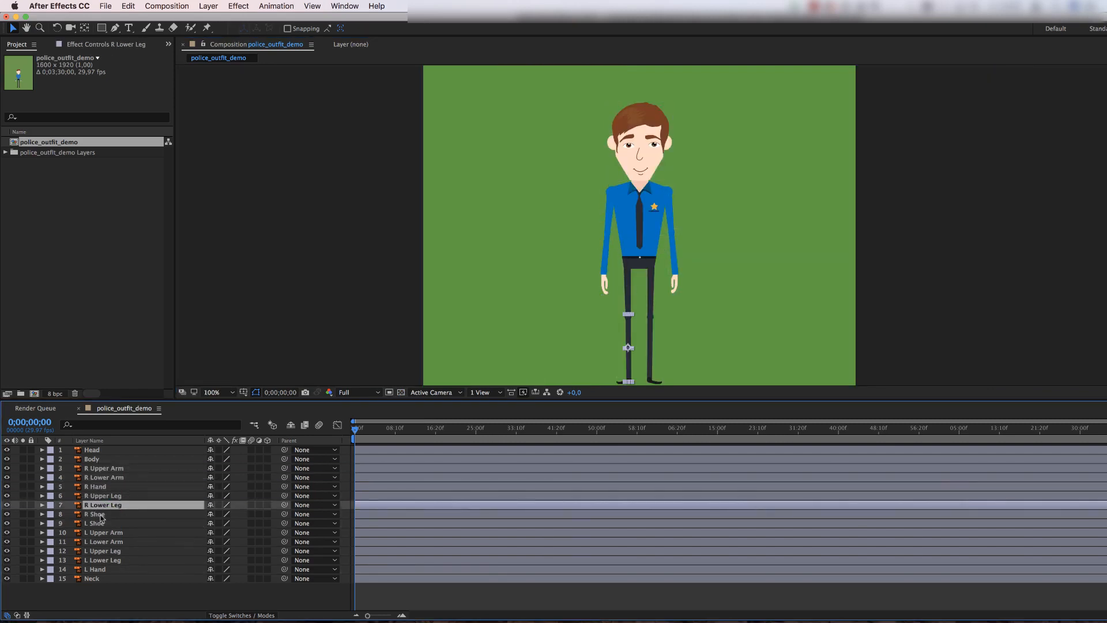
Step: Reorder the left-side layers above Neck as L Upper Arm, L Lower Arm, L Hand, L Upper Leg, L Lower Leg, L Shoe
click(102, 533)
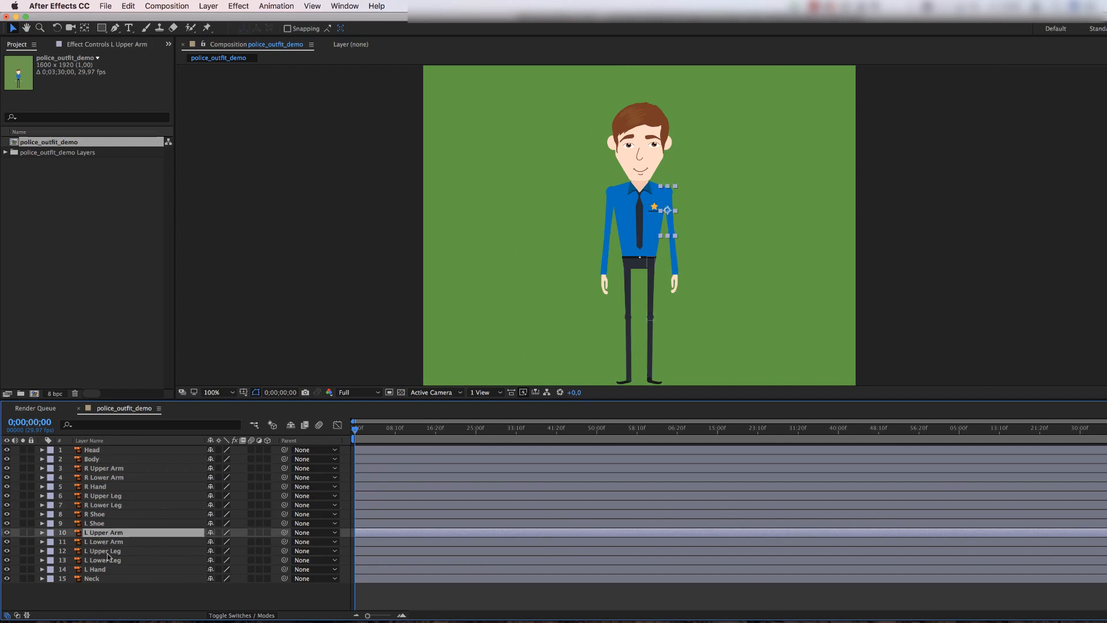
mouse_move(105, 569)
mouse_down()
mouse_move(106, 547)
mouse_move(103, 574)
mouse_up()
click(96, 523)
click(106, 589)
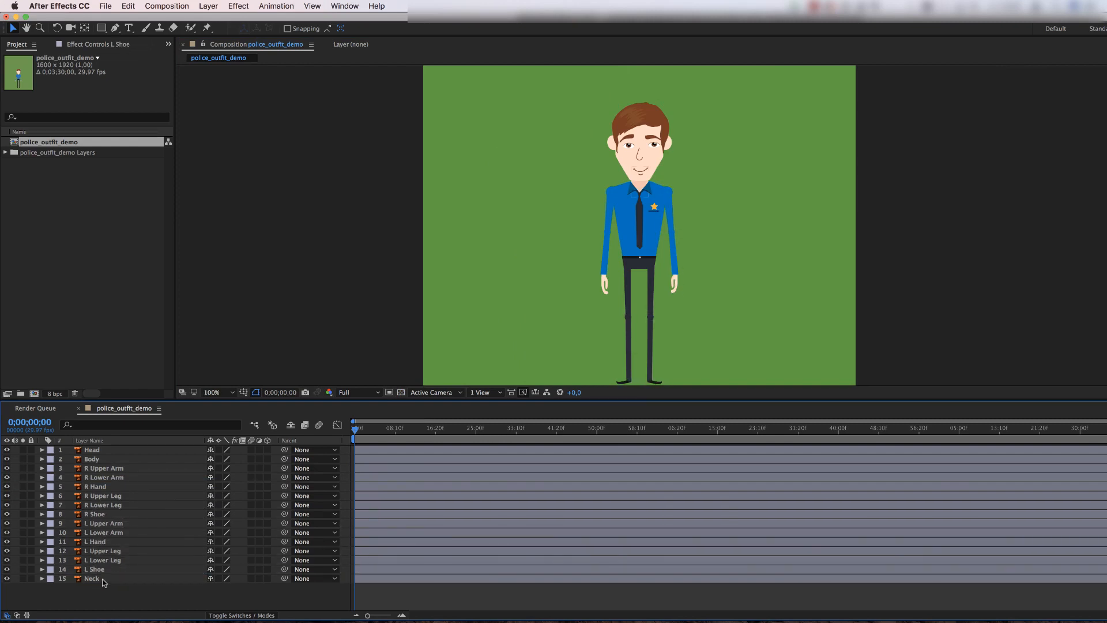
Step: Examine the anchor point positions of the Head, Body and R Upper Arm layers on the character
click(589, 173)
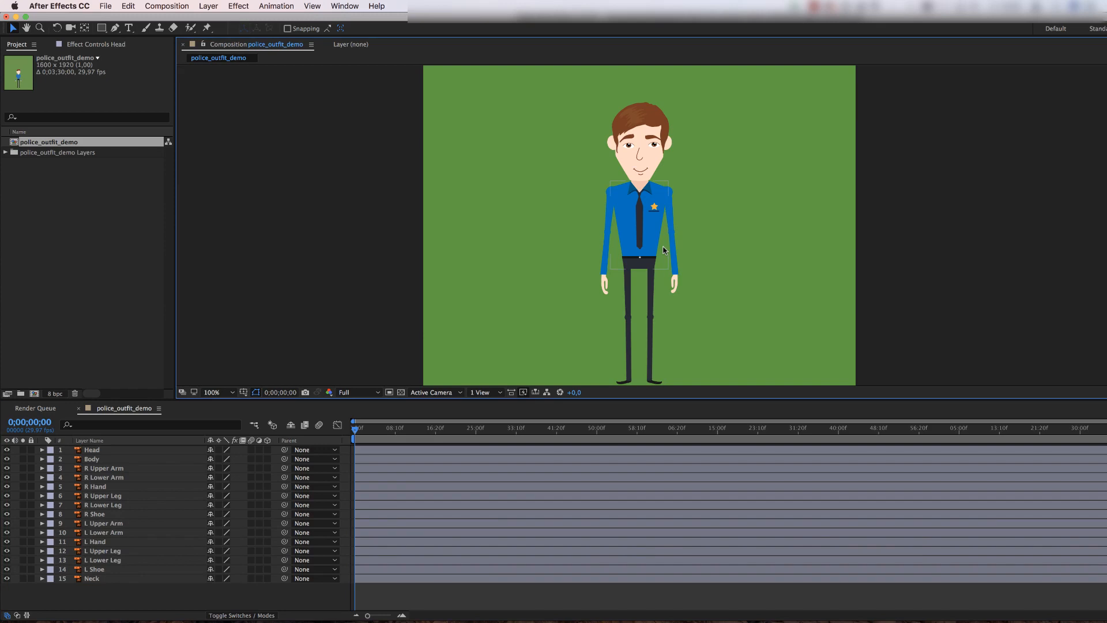
key(period)
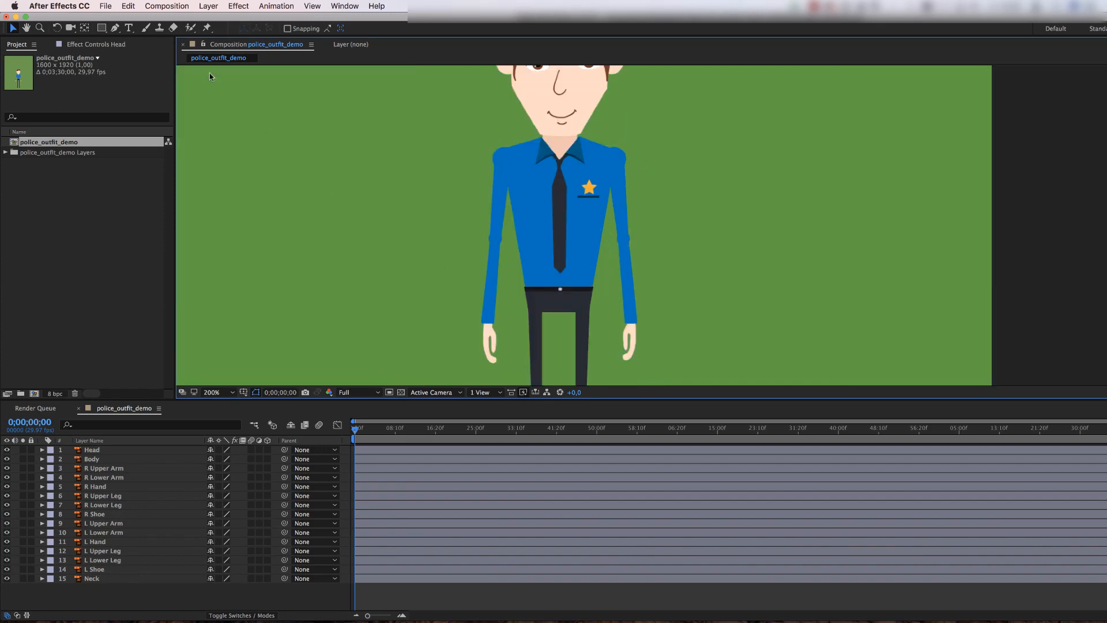
click(26, 28)
drag(740, 153, 791, 263)
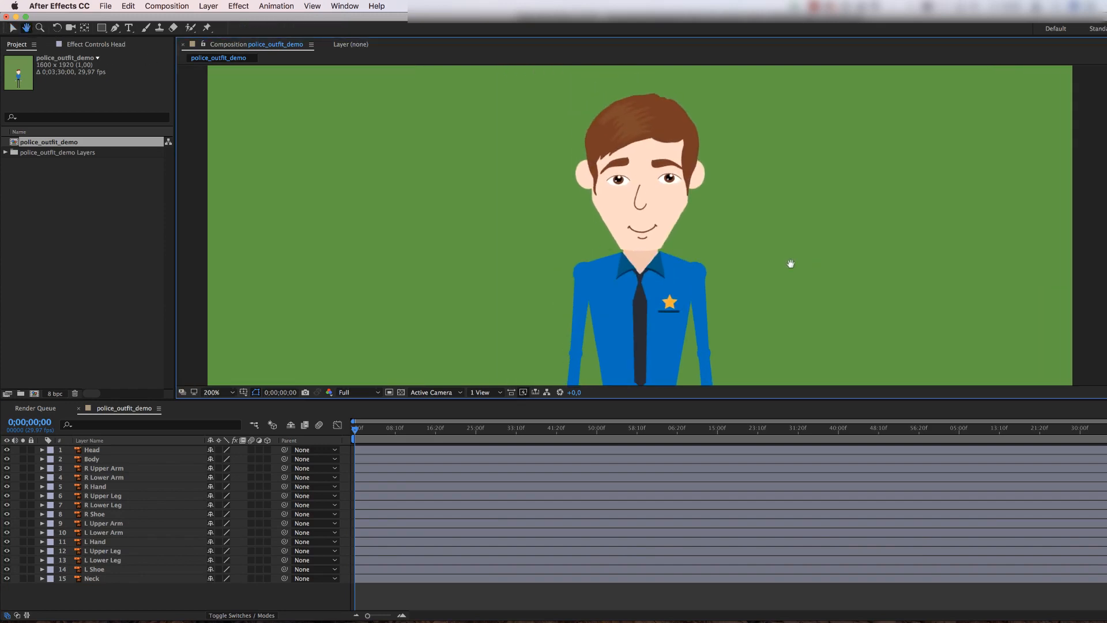
click(16, 30)
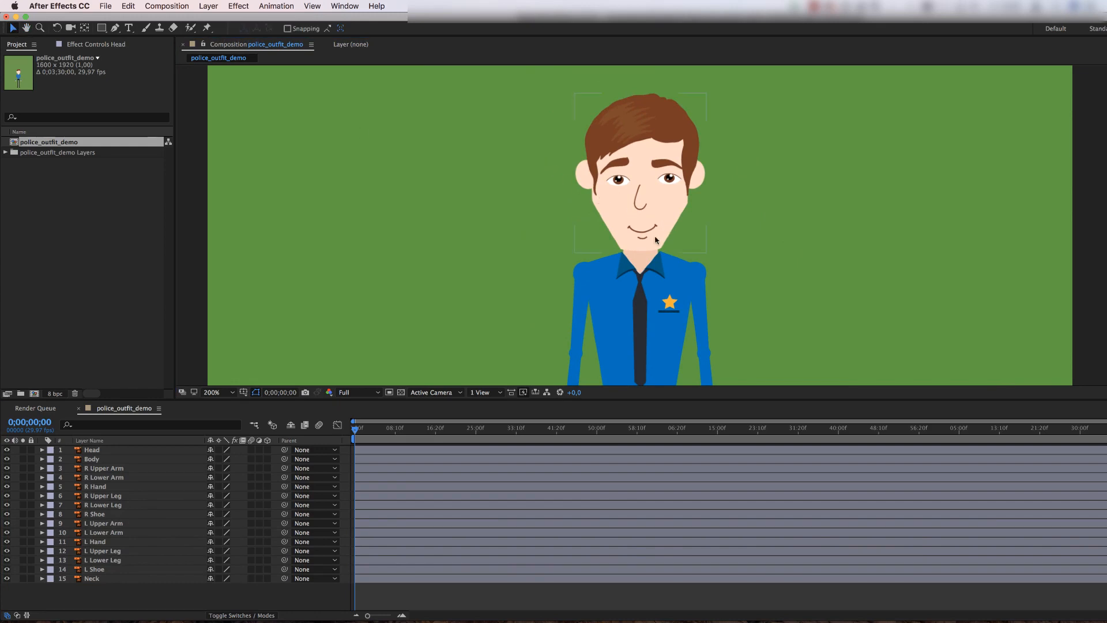
click(92, 452)
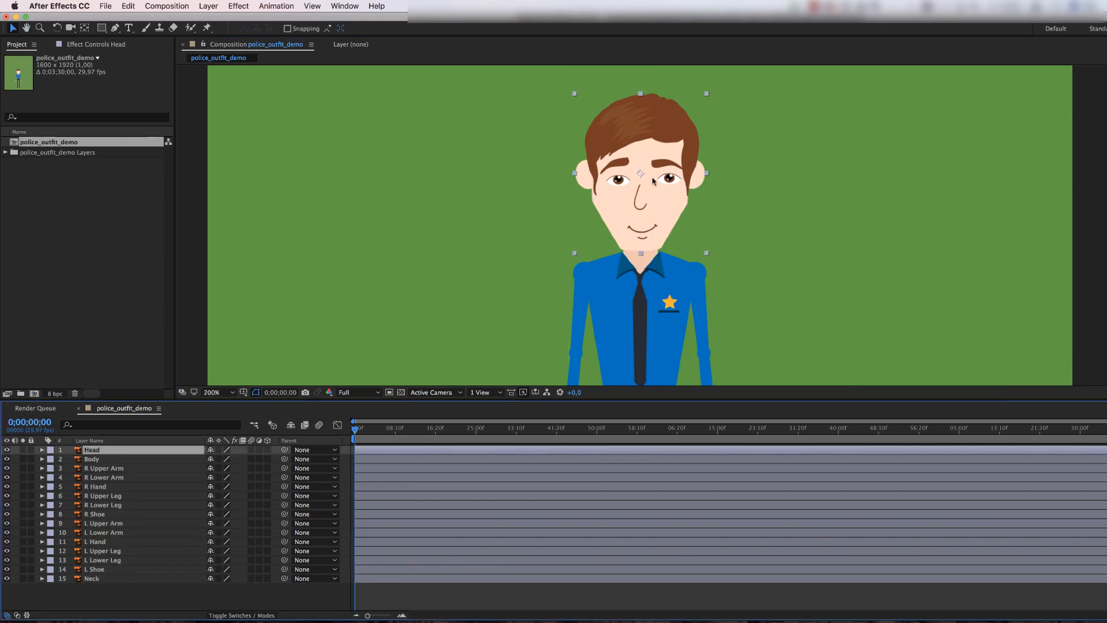
click(98, 460)
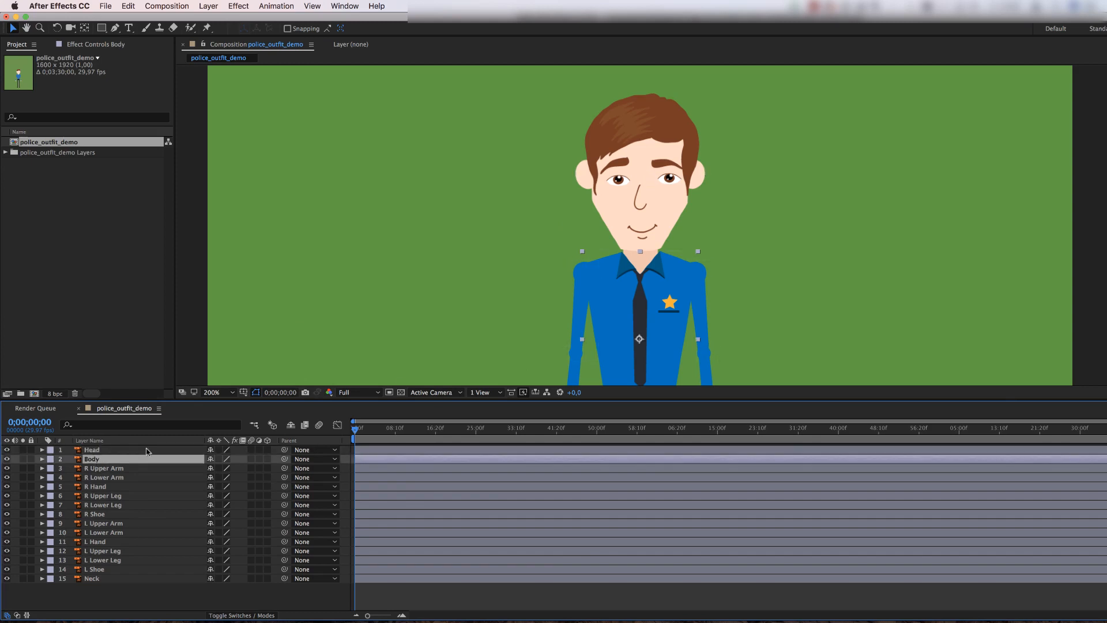
click(102, 469)
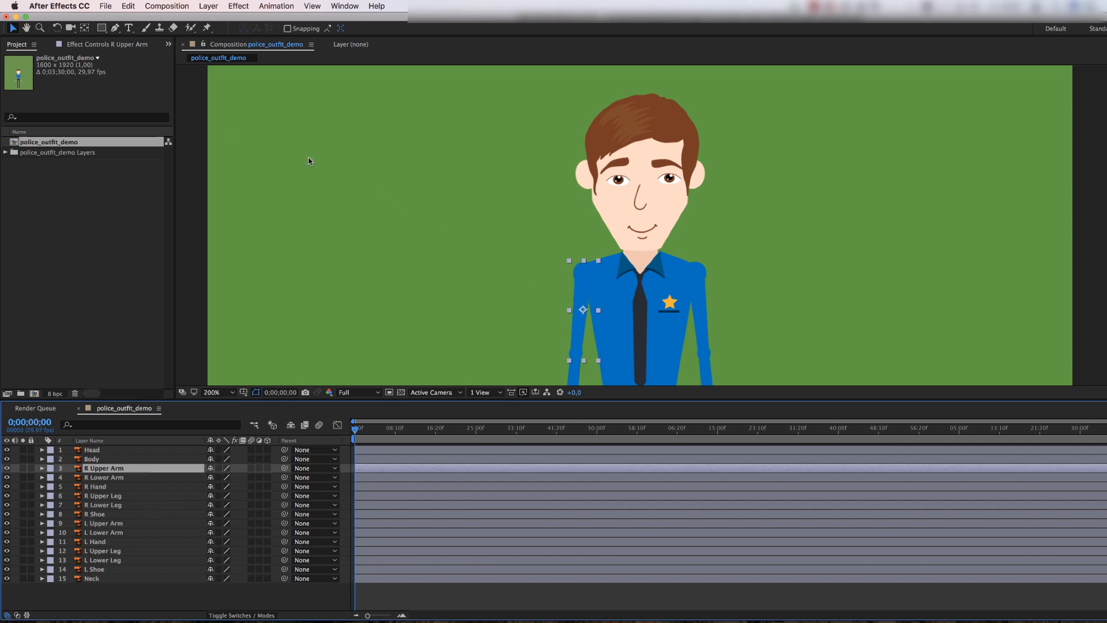
click(26, 28)
drag(217, 192, 243, 119)
click(13, 28)
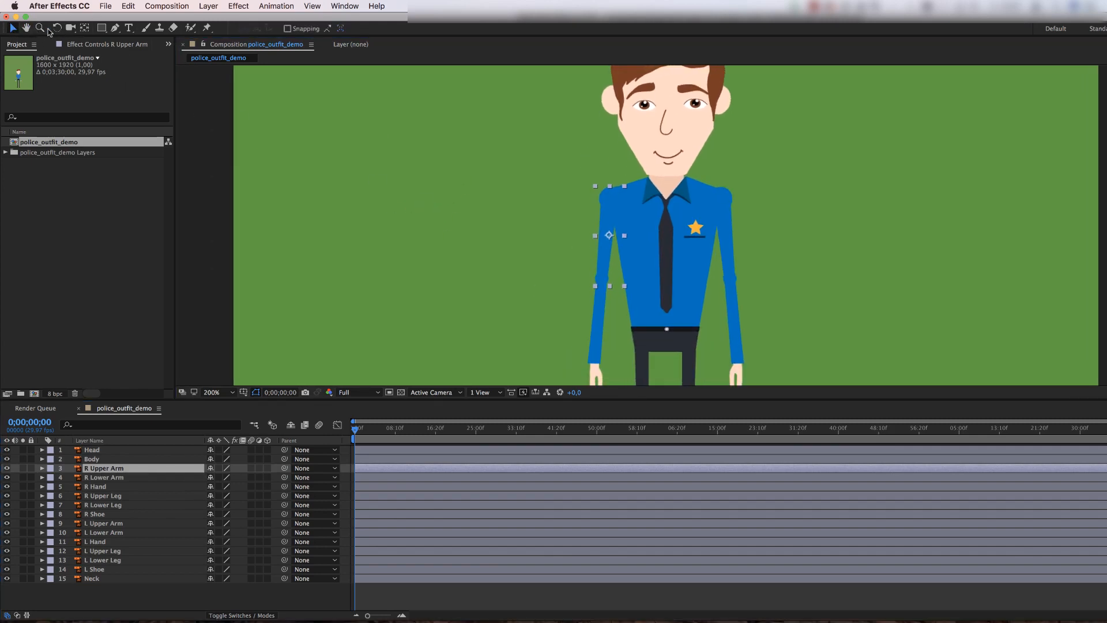
Step: Move the anchor points of R Upper Arm to the shoulder, R Lower Arm to the elbow and R Hand to the wrist
click(84, 28)
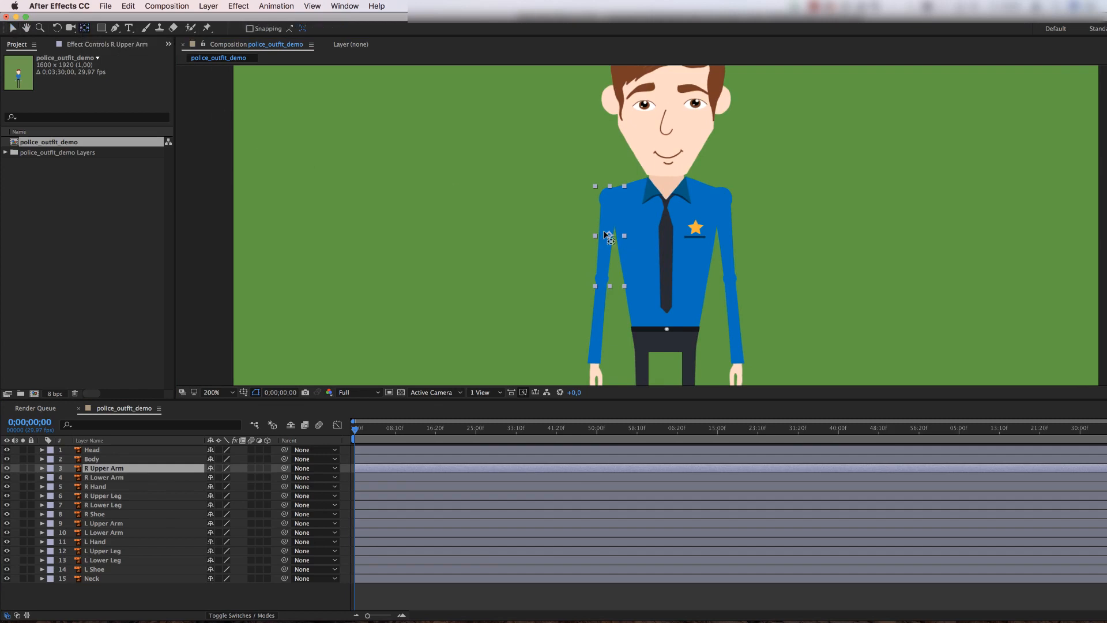
click(610, 236)
drag(610, 236, 610, 199)
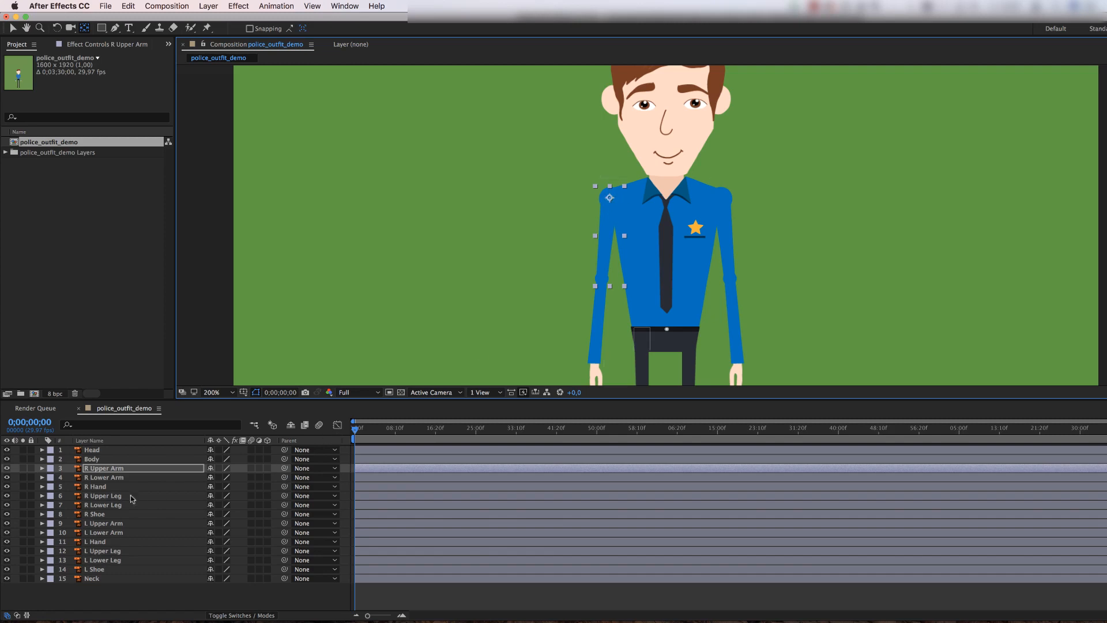
click(112, 478)
drag(598, 318, 601, 279)
click(99, 487)
drag(596, 369, 595, 362)
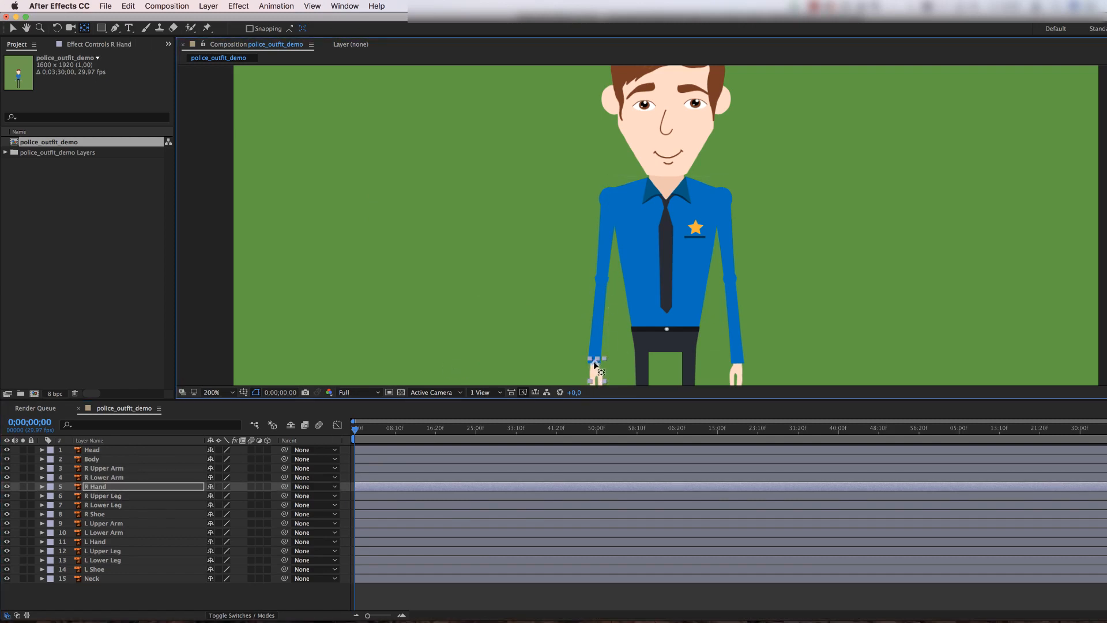
Step: Move the anchor points of R Upper Leg to the hip, R Lower Leg to the knee and R Shoe to the ankle
scroll(487, 267, down, 5)
key(v)
click(112, 497)
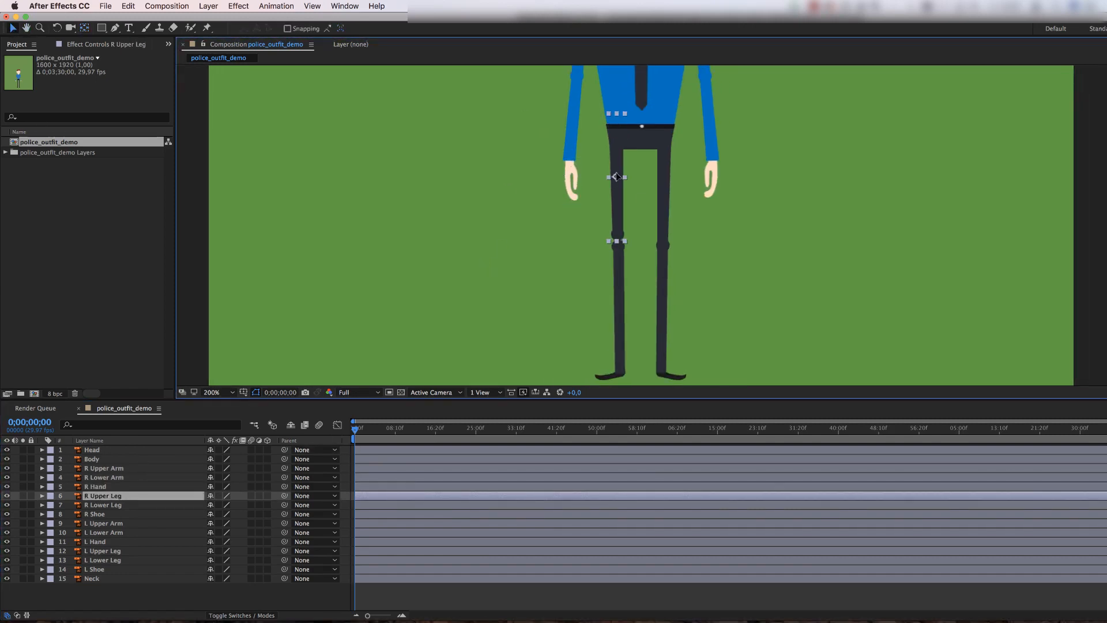
key(y)
drag(616, 188, 617, 140)
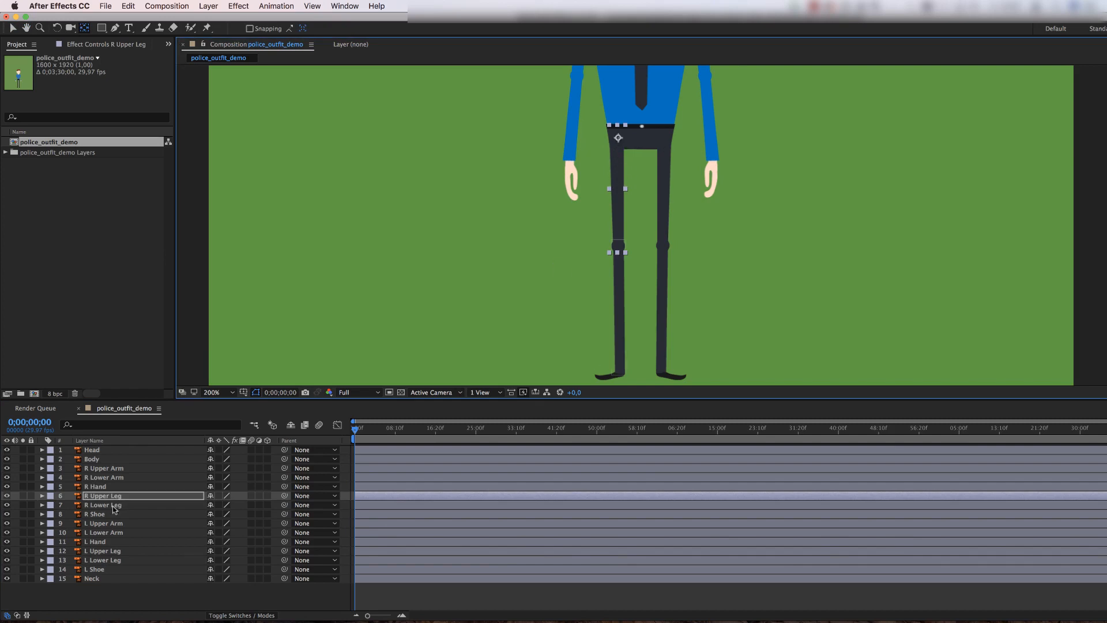
click(114, 505)
drag(618, 307, 618, 246)
click(100, 514)
drag(610, 373, 621, 375)
Step: Move the anchor points of L Upper Arm to the shoulder, L Lower Arm to the elbow and L Hand to the wrist
click(106, 522)
drag(618, 173, 530, 367)
click(12, 28)
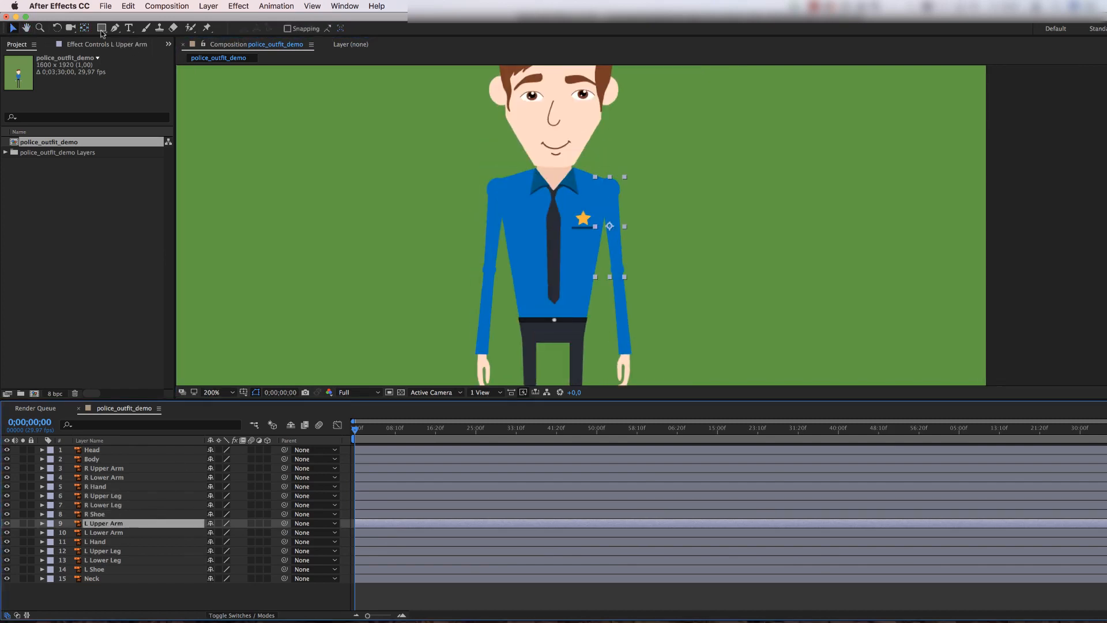
key(y)
click(104, 532)
drag(621, 309, 617, 269)
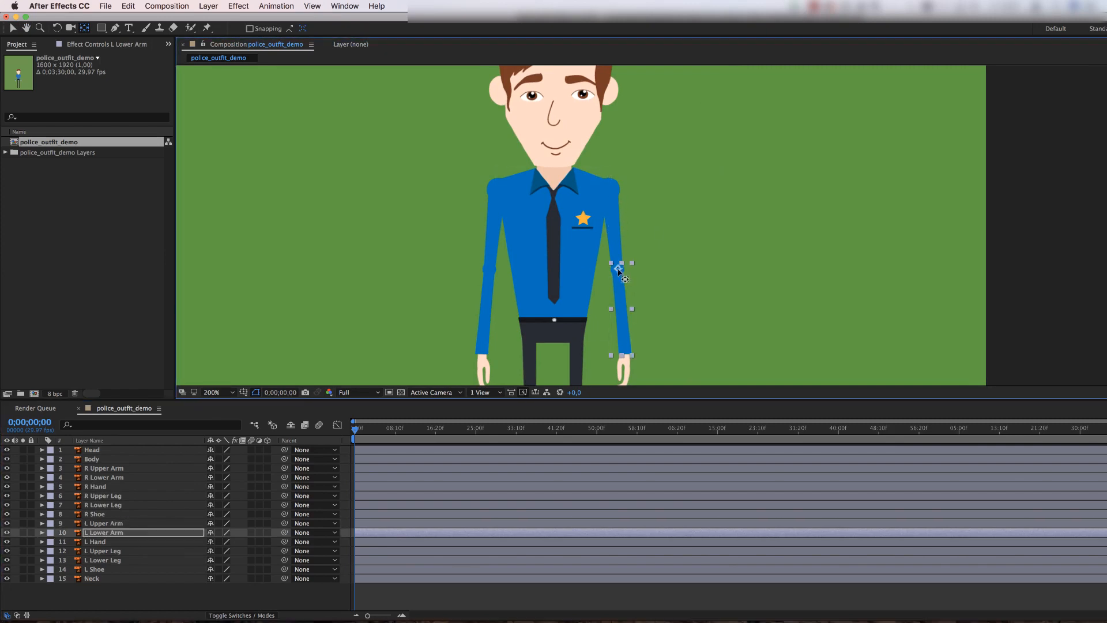
click(98, 541)
drag(623, 369, 624, 353)
Step: Move the anchor points of L Upper Leg to the hip, L Lower Leg to the knee and L Shoe to the ankle
click(26, 27)
drag(393, 382, 403, 157)
click(13, 28)
click(109, 551)
click(85, 28)
drag(585, 148, 586, 101)
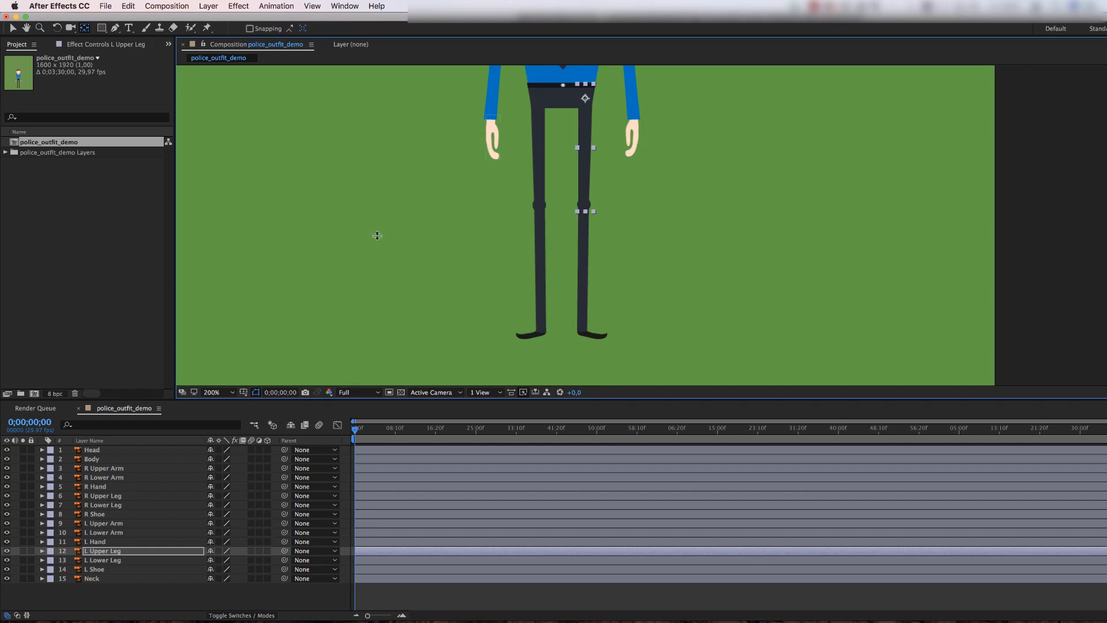
click(125, 560)
drag(583, 263, 583, 205)
click(96, 568)
drag(592, 332, 583, 333)
Step: Check the Neck layer's anchor point position within the whole character
click(88, 578)
click(26, 28)
drag(386, 102, 395, 344)
scroll(414, 219, down, 1)
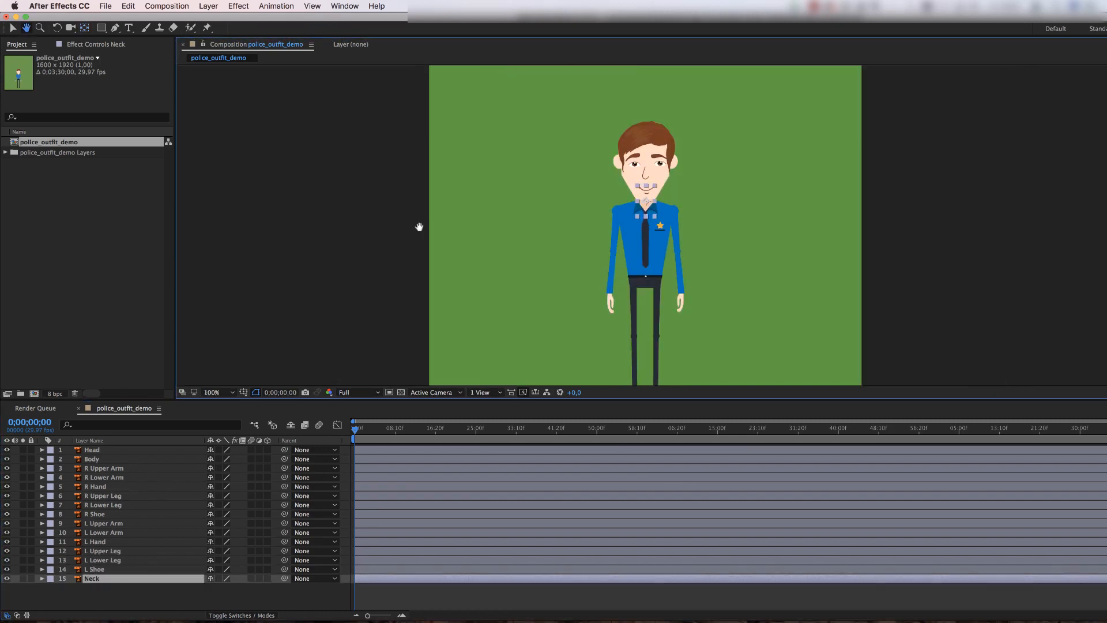
drag(417, 227, 392, 197)
key(v)
click(792, 268)
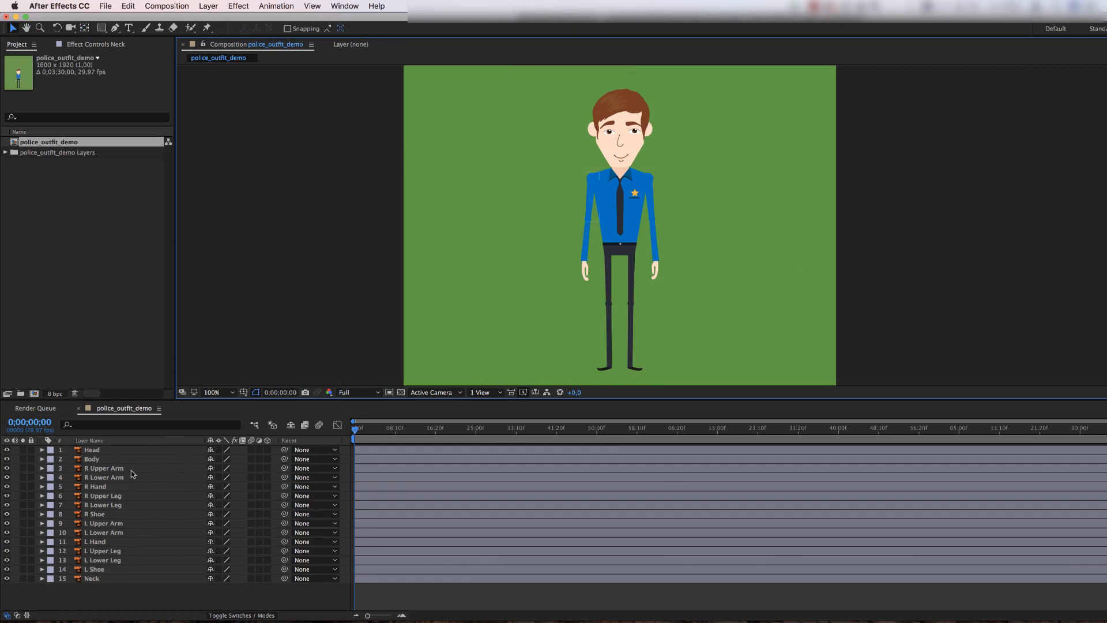
Step: Parent the R Hand layer to R Lower Arm, and R Lower Arm to R Upper Arm
click(98, 486)
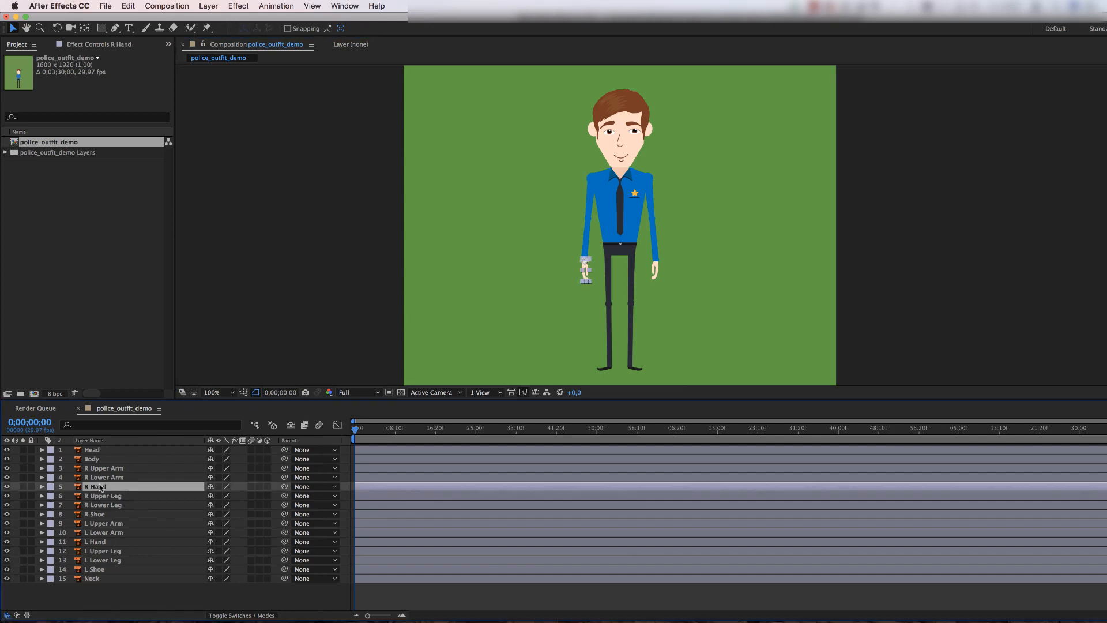
drag(284, 486, 113, 479)
click(112, 478)
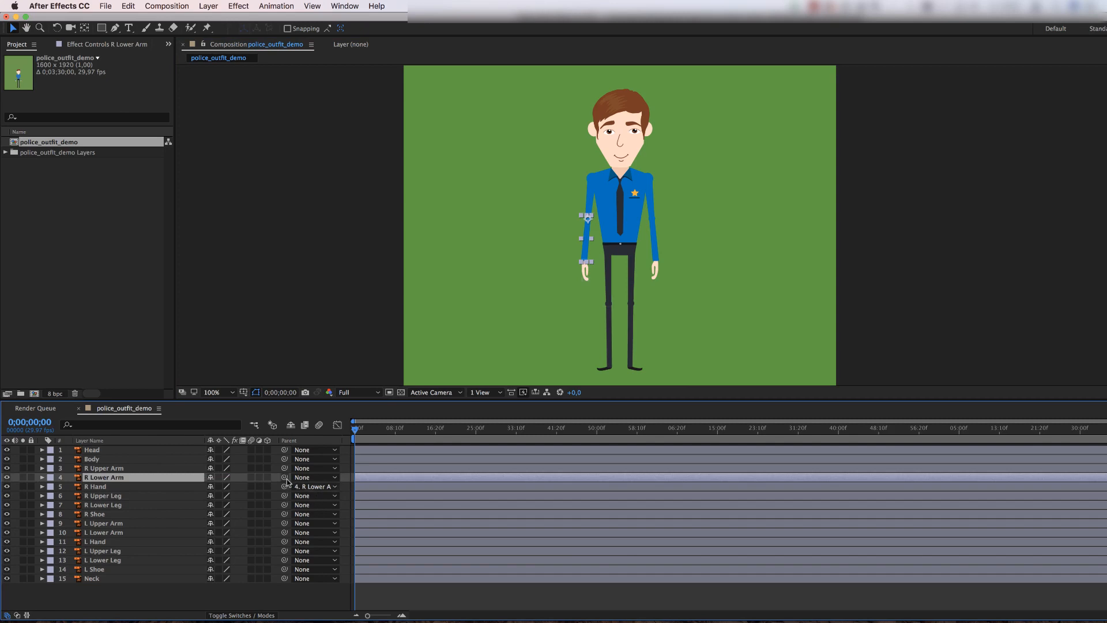
drag(285, 477, 122, 473)
click(111, 471)
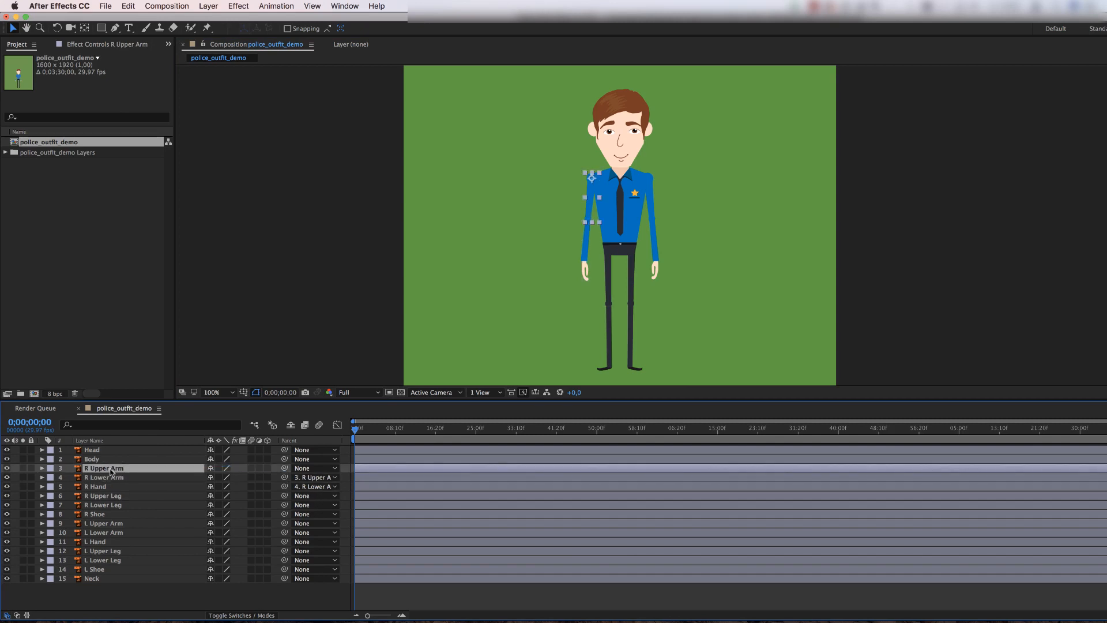
Step: Parent the R Shoe layer to R Lower Leg, and R Lower Leg to R Upper Leg
click(97, 515)
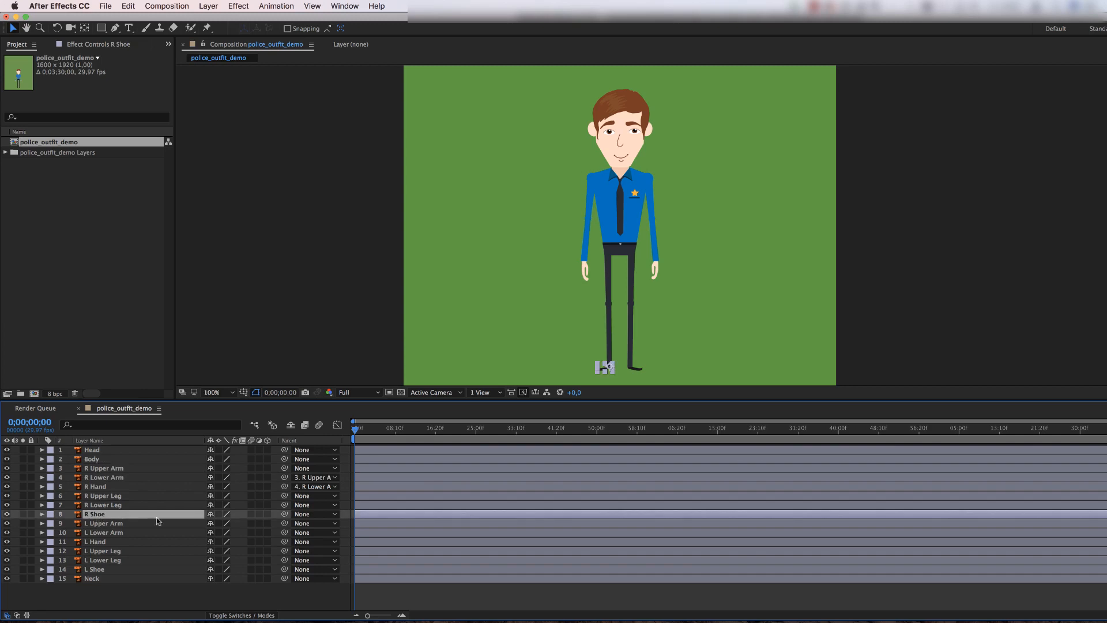
drag(284, 513, 101, 510)
click(103, 505)
drag(284, 505, 111, 496)
click(111, 497)
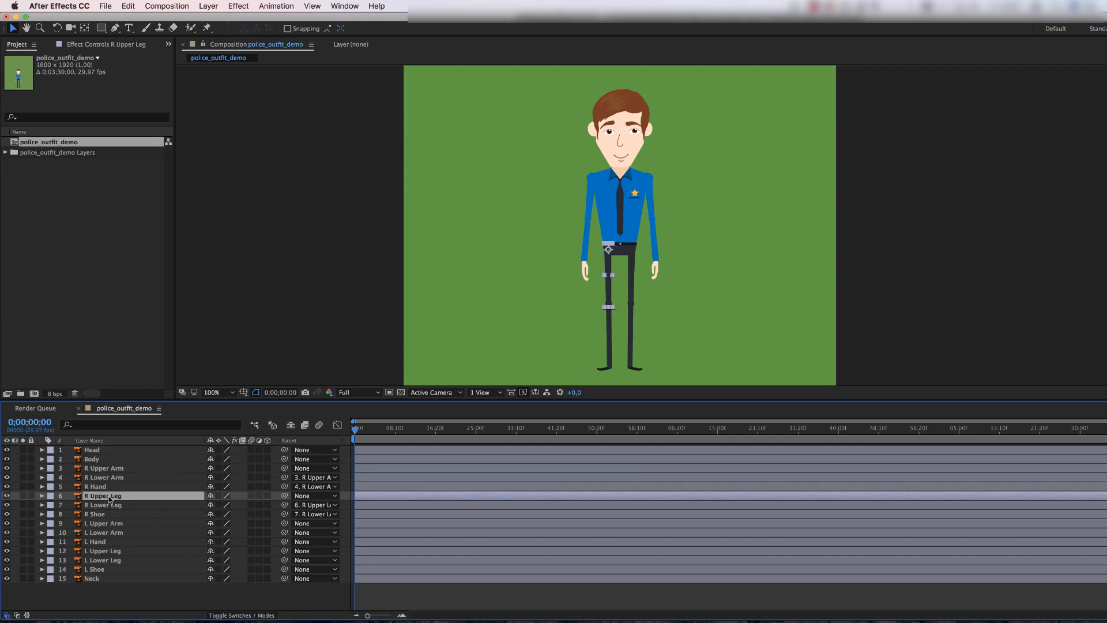
Step: Parent the L Hand layer to L Lower Arm, and L Lower Arm to L Upper Arm
click(103, 544)
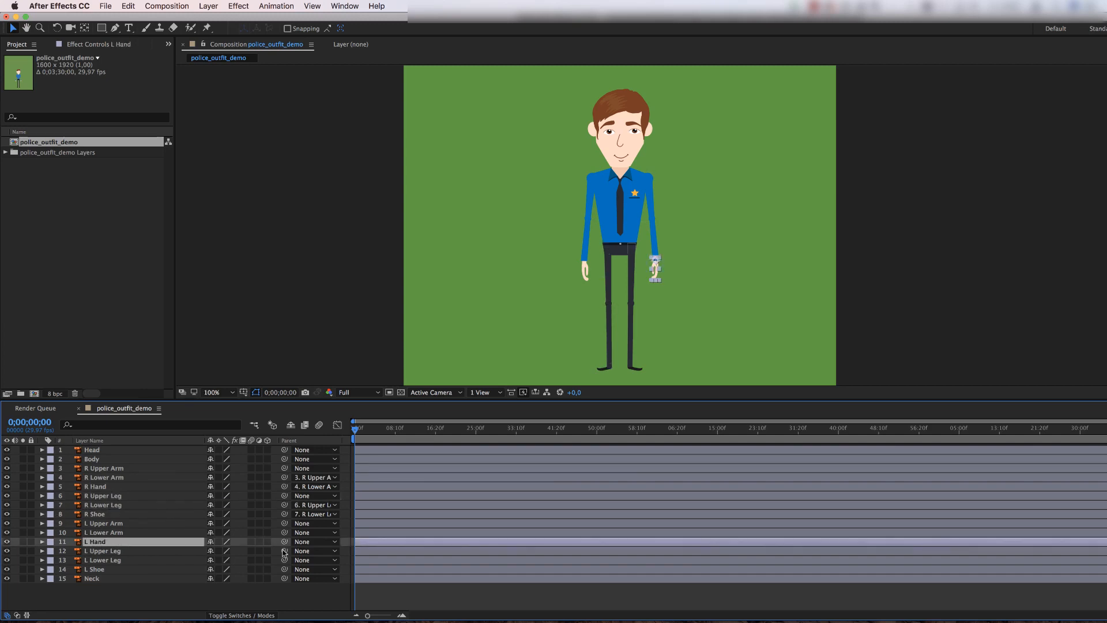
drag(284, 541, 118, 533)
click(112, 532)
drag(284, 532, 114, 525)
click(113, 525)
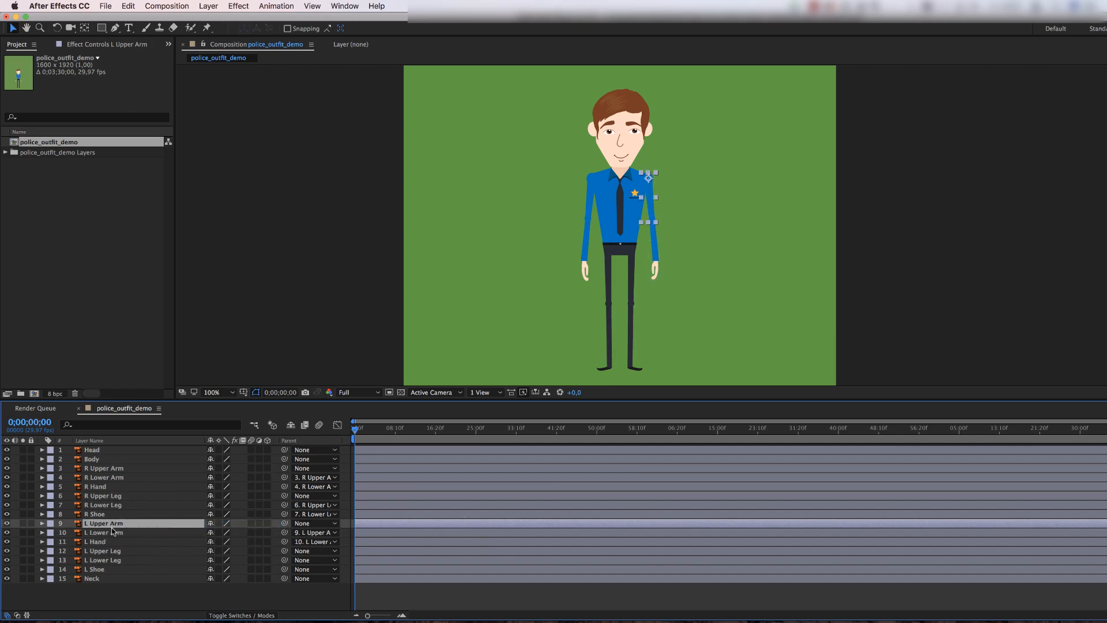
Step: Parent the L Shoe layer to L Lower Leg, and L Lower Leg to L Upper Leg
click(101, 569)
click(109, 560)
drag(284, 569, 109, 550)
click(101, 550)
Step: Parent the Neck, Head, both Upper Arm and both Upper Leg layers to the Body layer
click(95, 579)
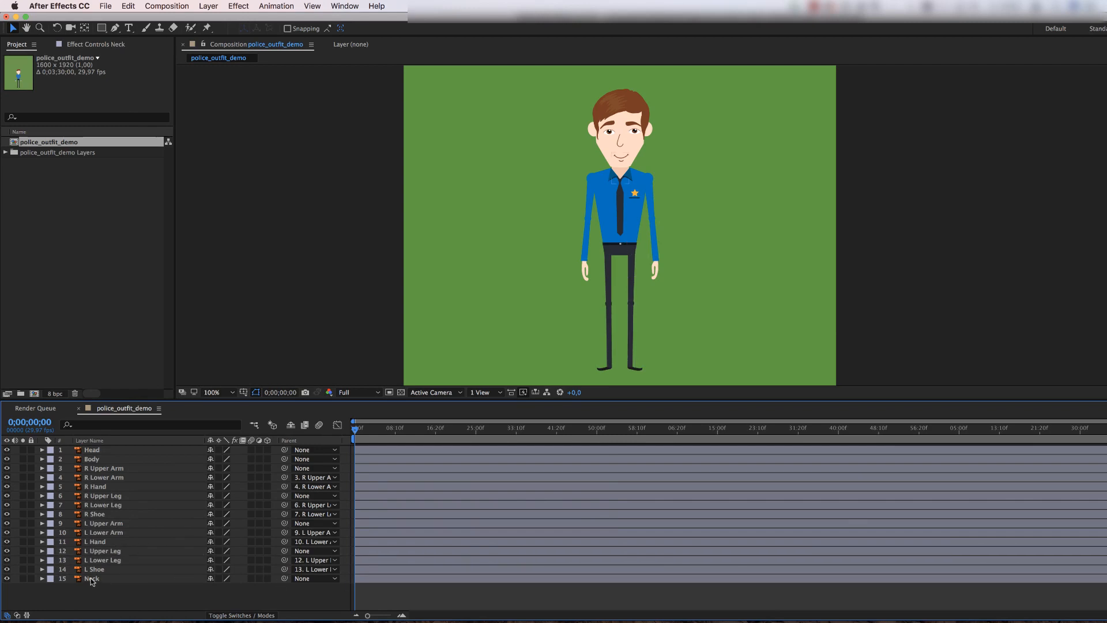
click(92, 579)
super+click(103, 551)
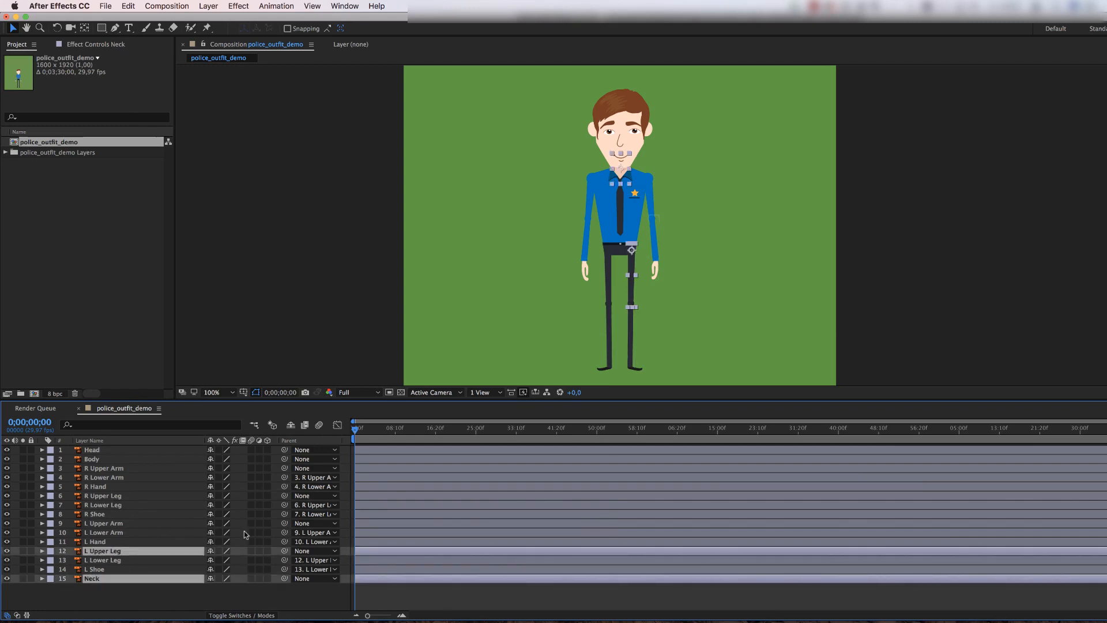
super+click(100, 524)
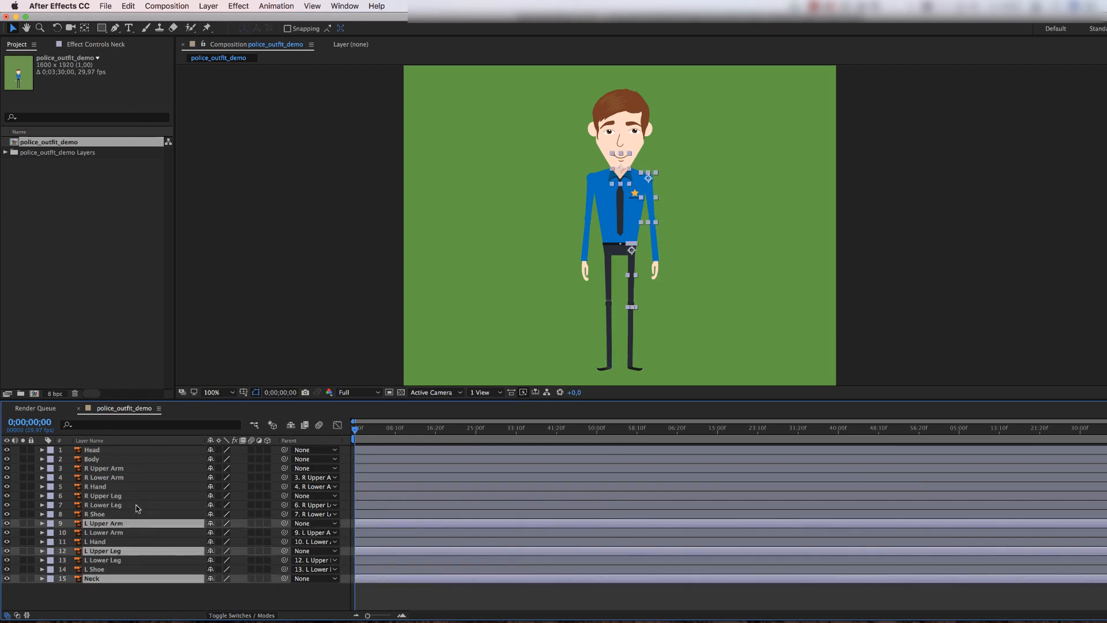
super+click(114, 496)
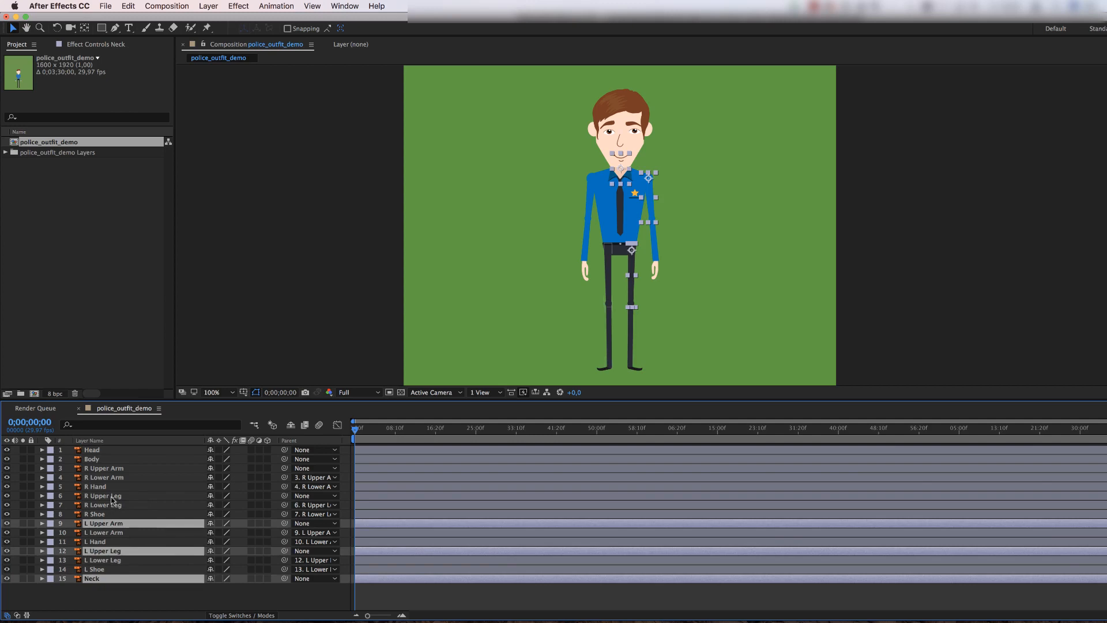
super+click(98, 468)
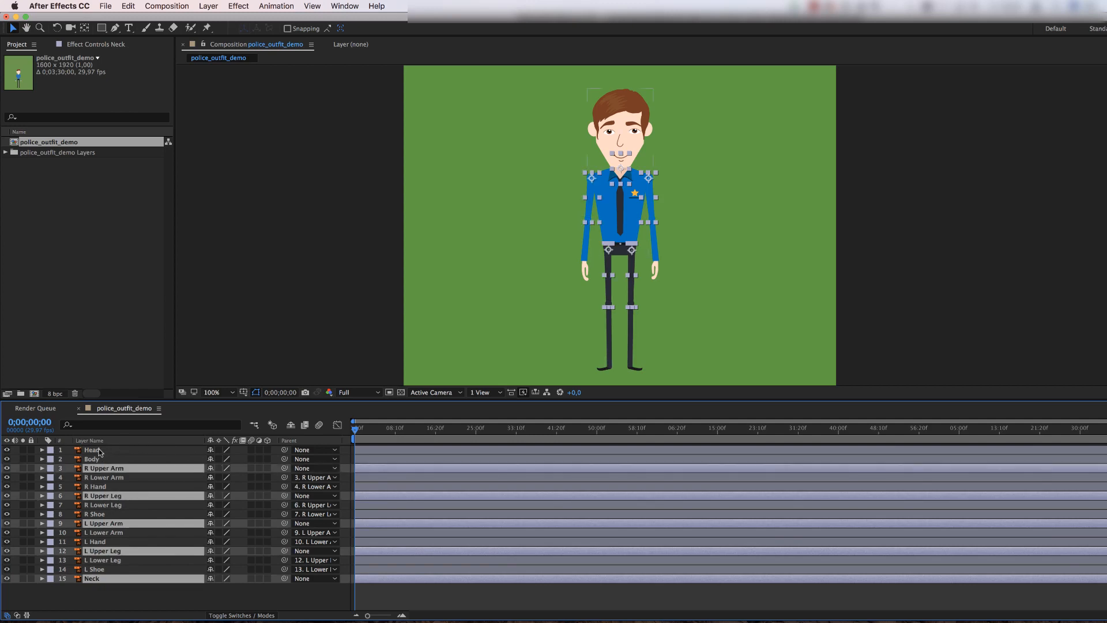
super+click(100, 450)
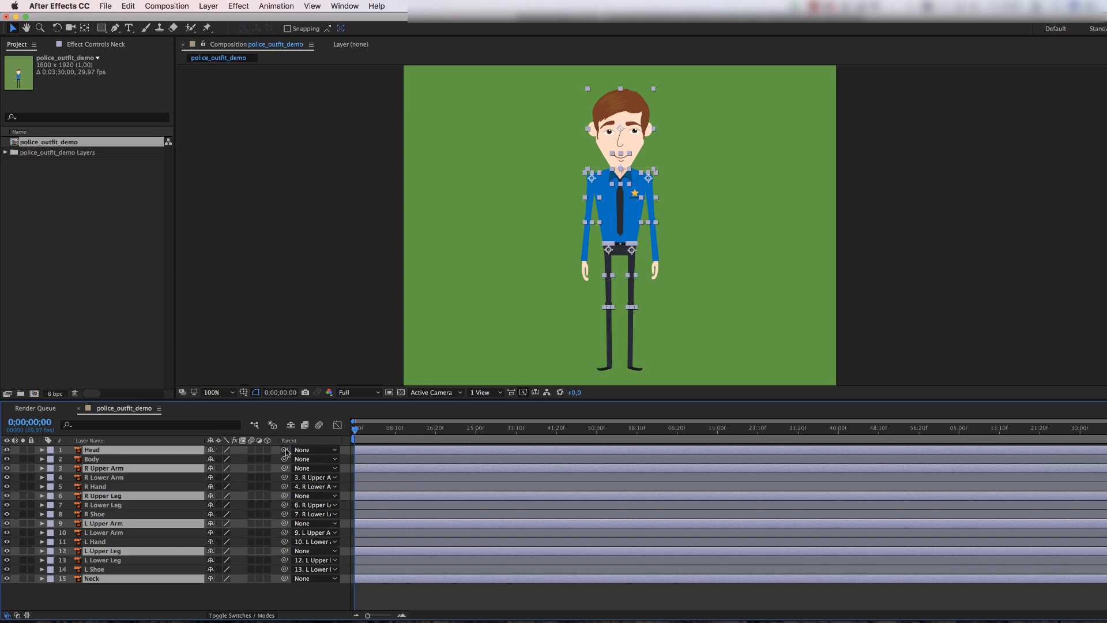
drag(284, 449, 96, 461)
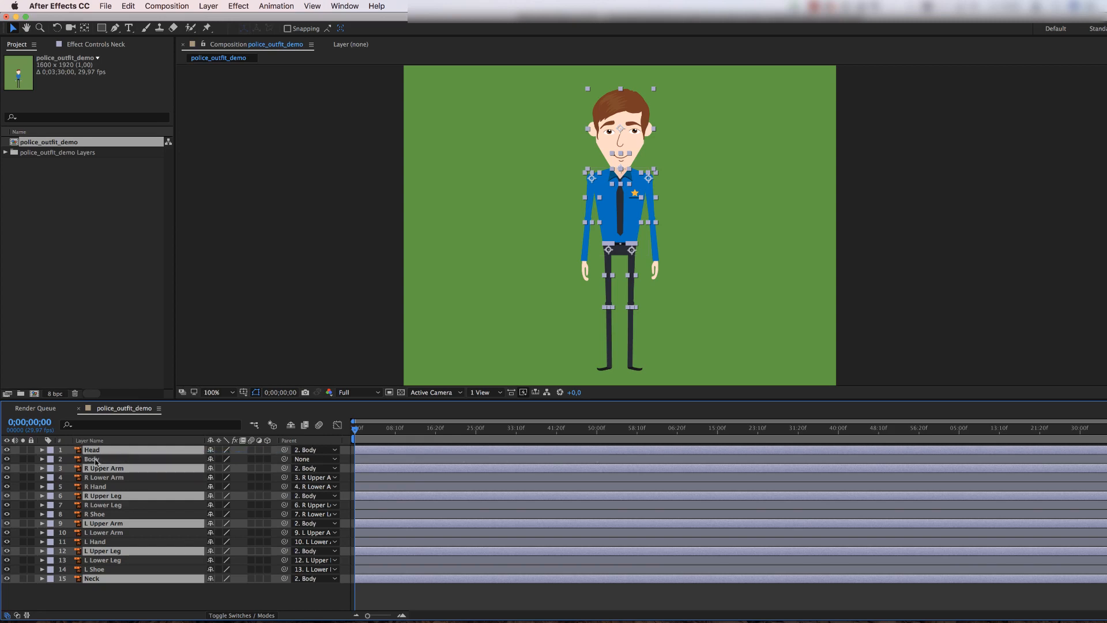
Step: Test the parenting by moving the Body layer around the composition, and undo the move
click(96, 461)
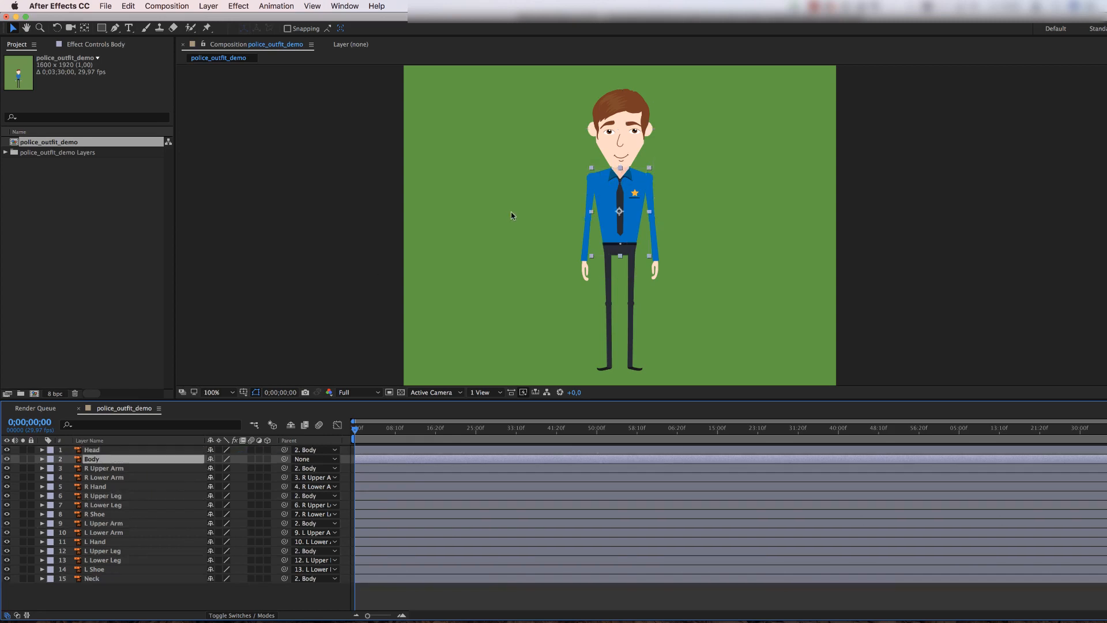
drag(617, 213, 585, 229)
drag(595, 225, 633, 216)
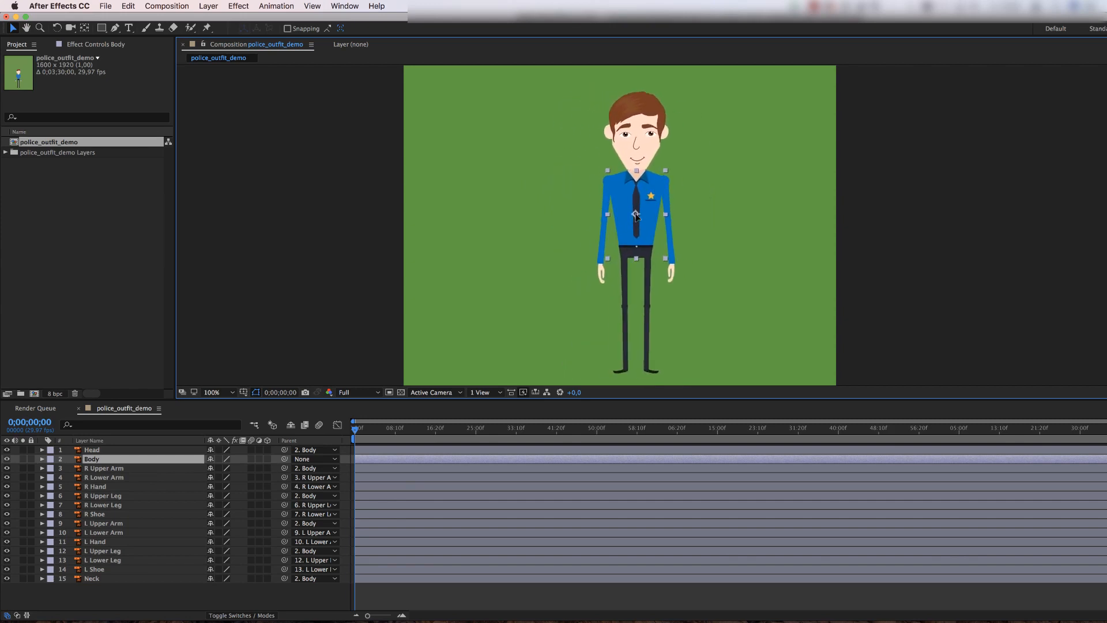
key(super+z)
key(super+shift+a)
Step: Open the Duik script and set its controller color to Red
click(340, 6)
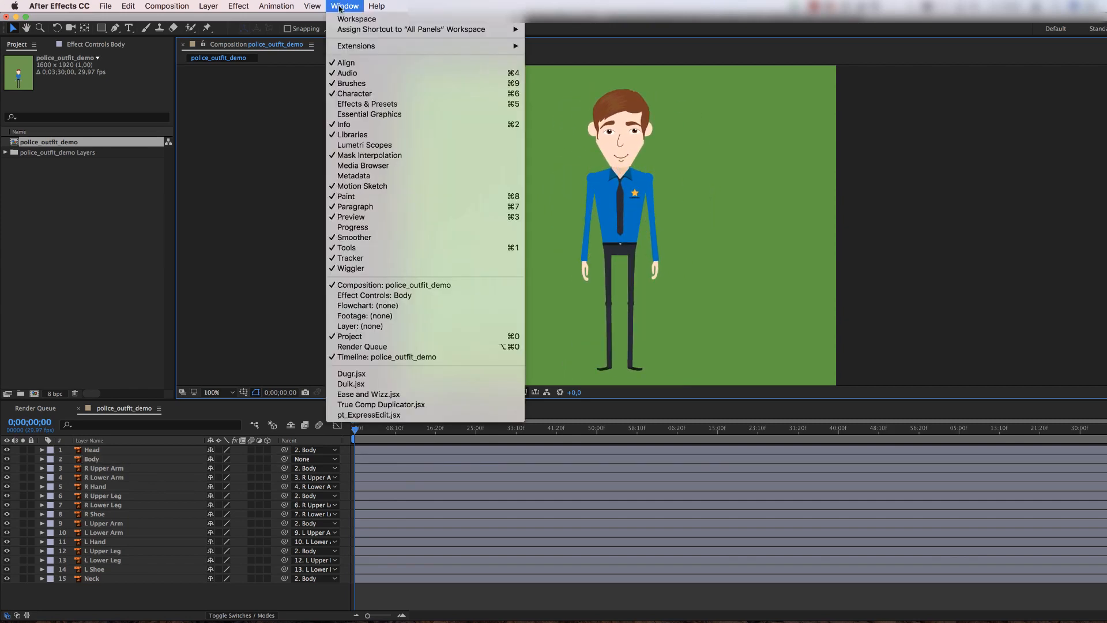
click(354, 384)
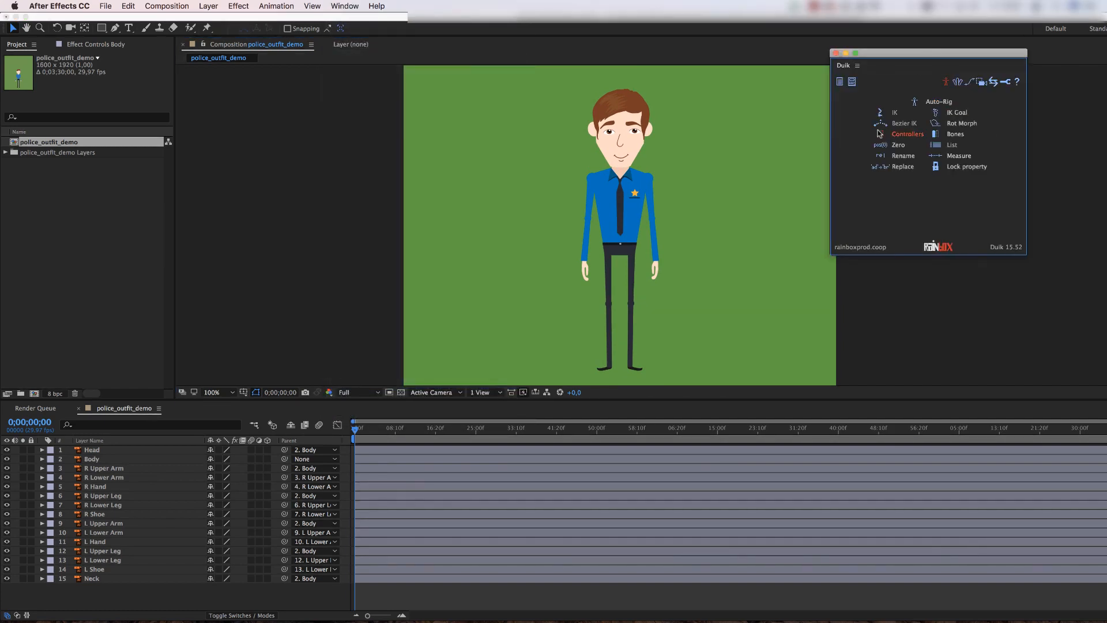
click(905, 135)
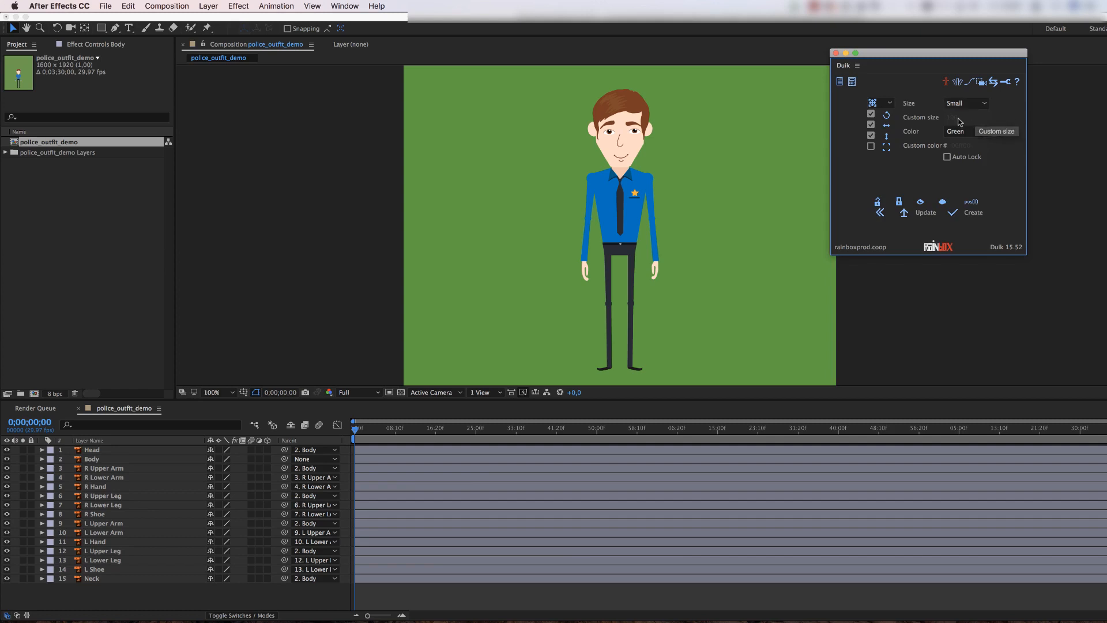
click(980, 134)
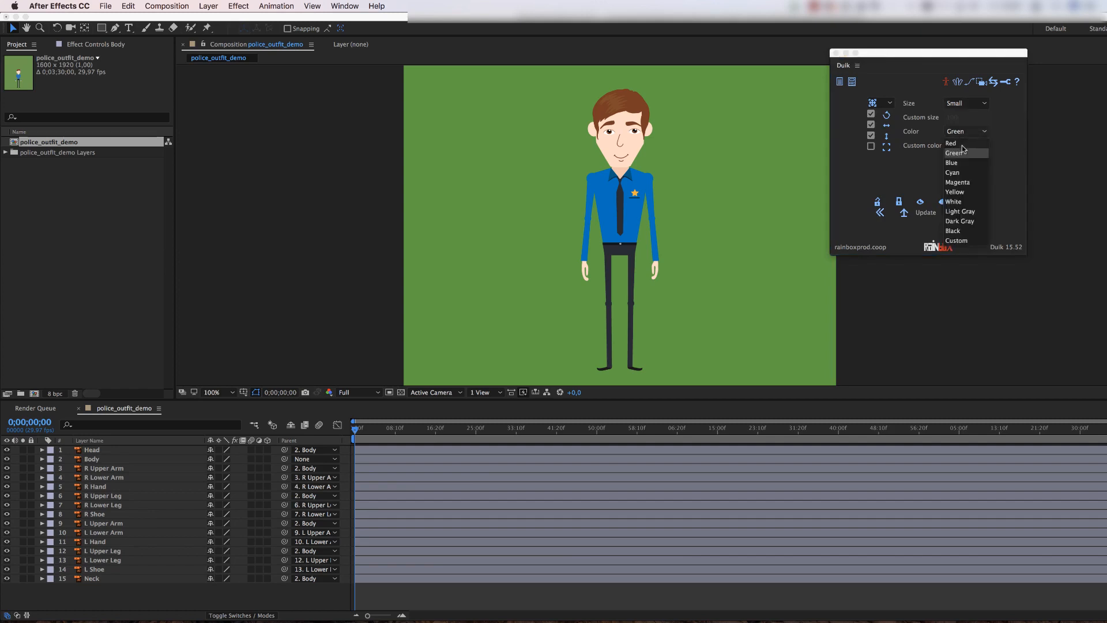
click(958, 143)
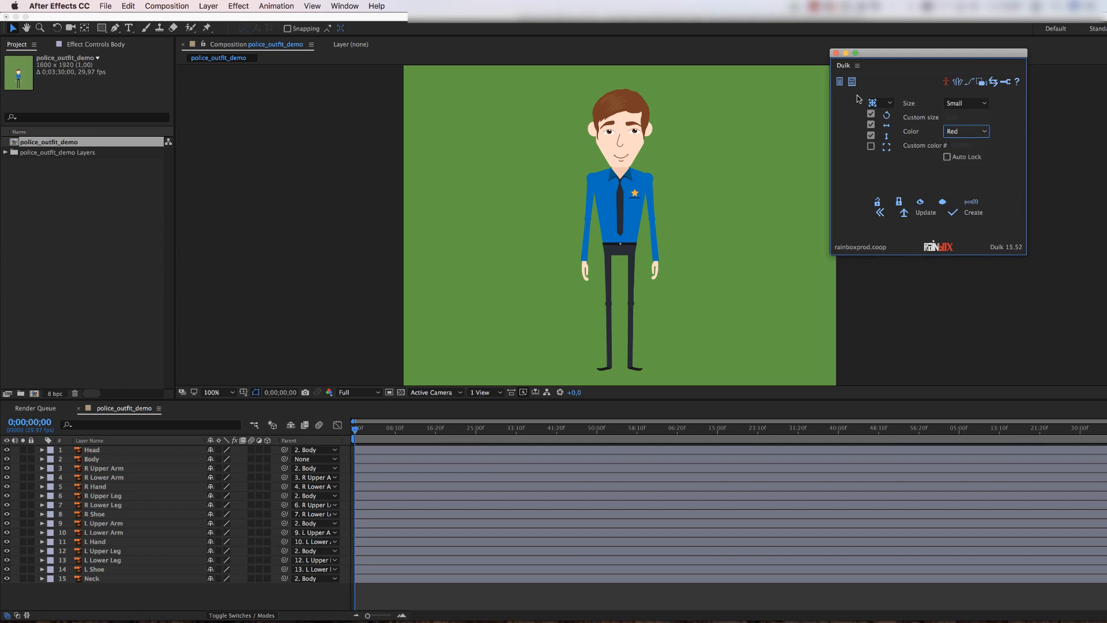
click(946, 84)
click(767, 256)
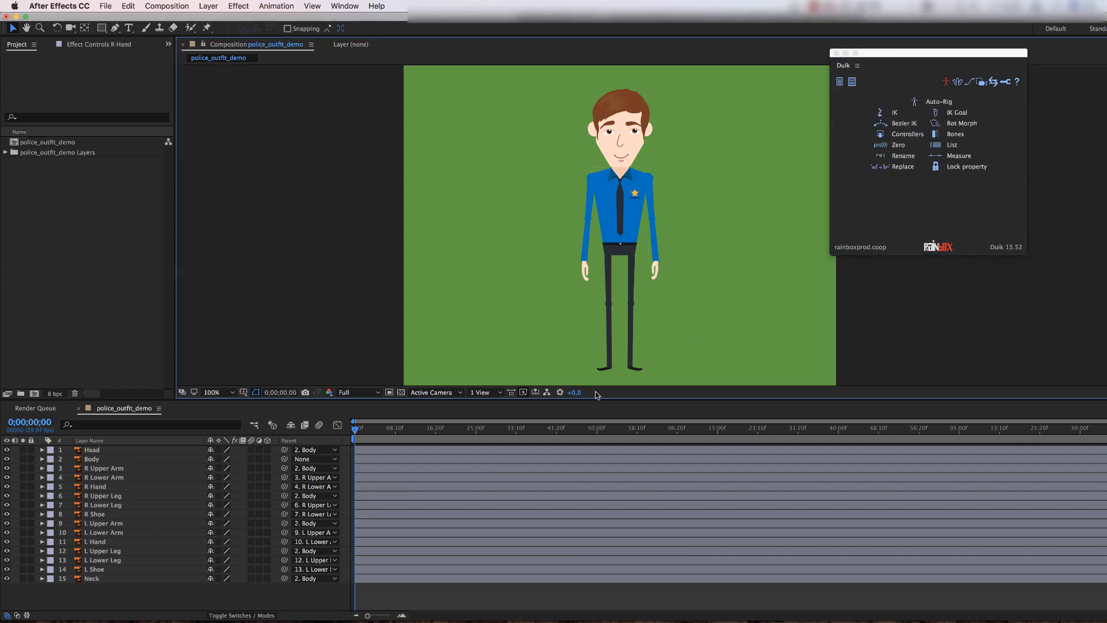
Step: Create a small red Duik controller for the R Hand layer
click(93, 488)
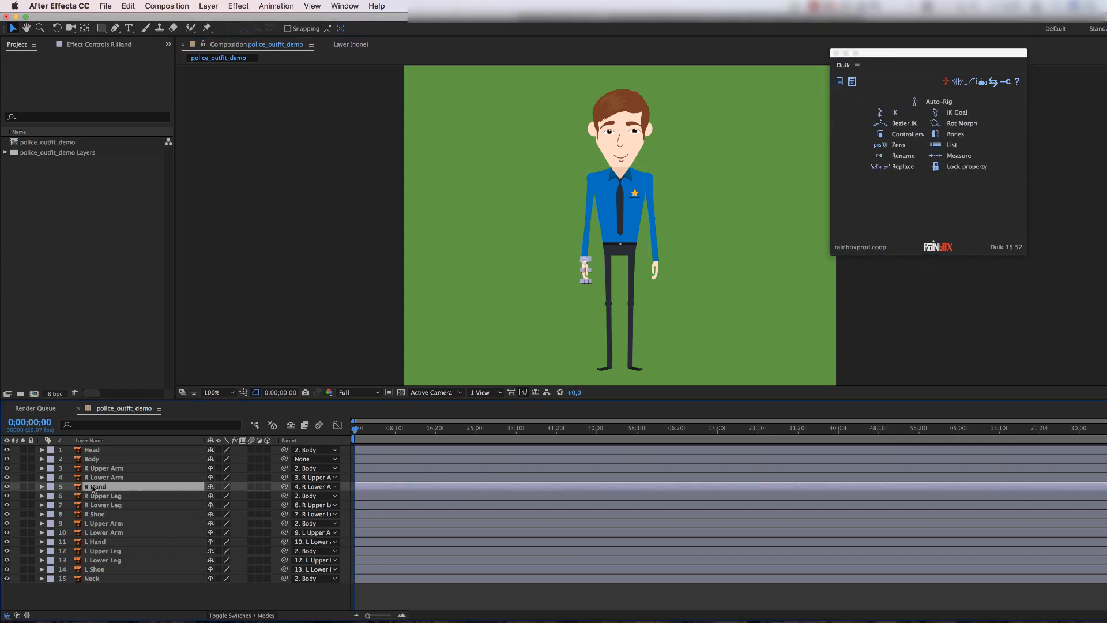
click(906, 135)
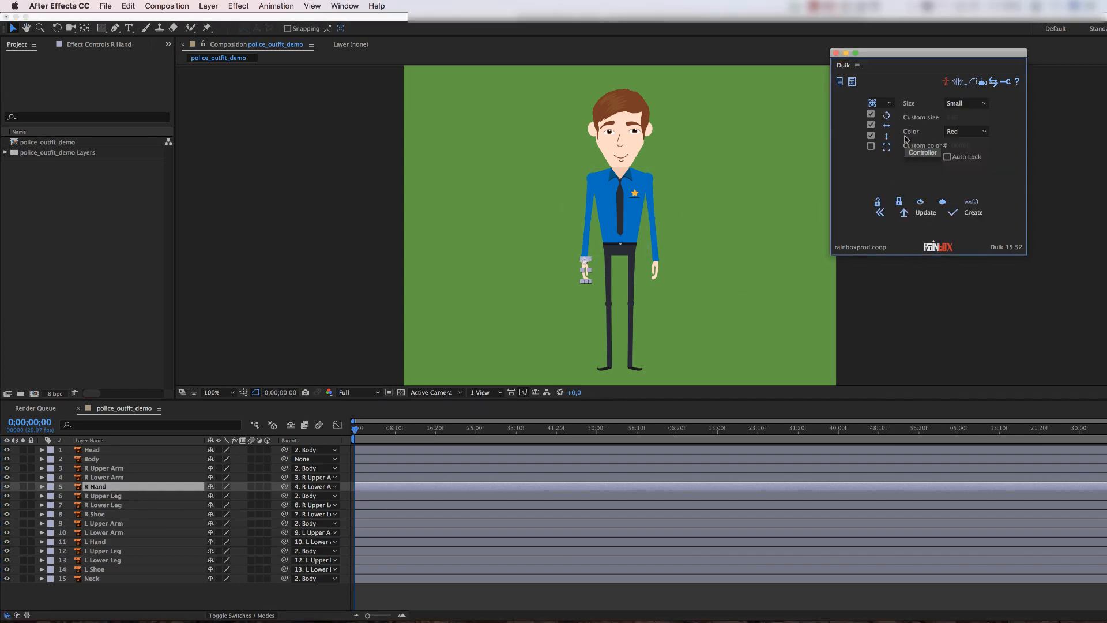
click(974, 213)
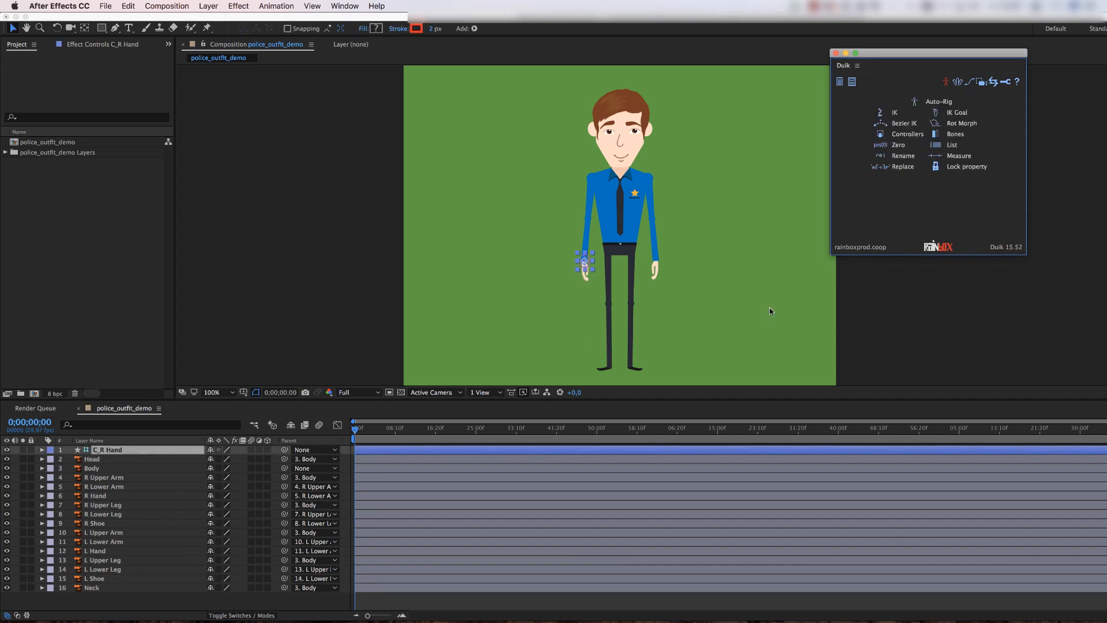
Step: Create a Duik 2-Layer IK & Goal from the R Hand, R Lower Arm, R Upper Arm and C_R Hand layers, selected in that order
click(293, 251)
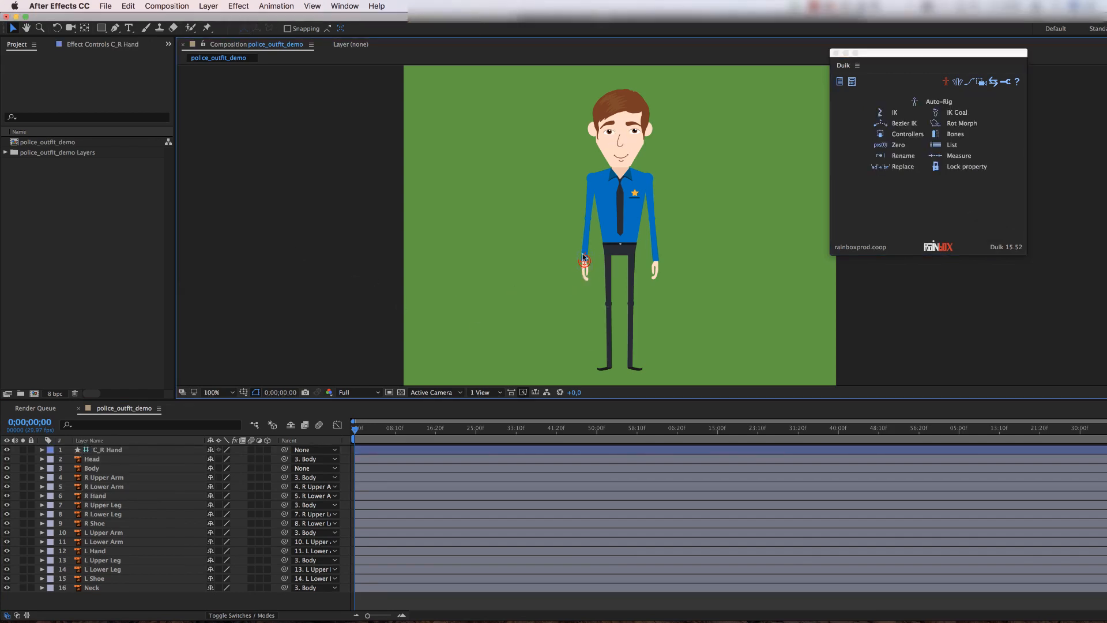
click(91, 495)
shift+click(116, 487)
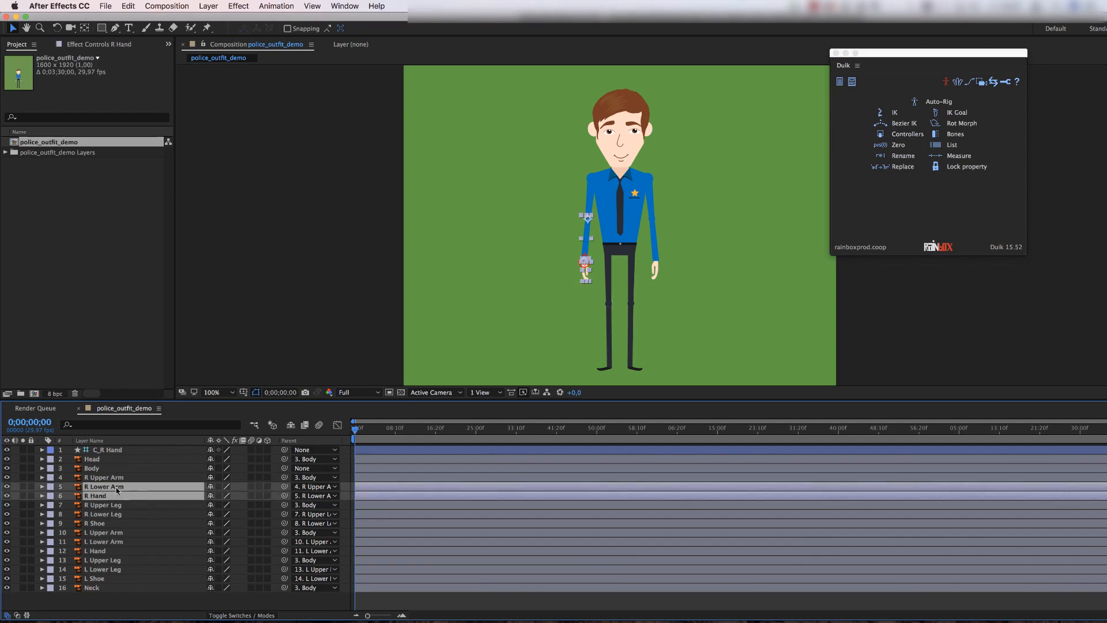
shift+click(104, 478)
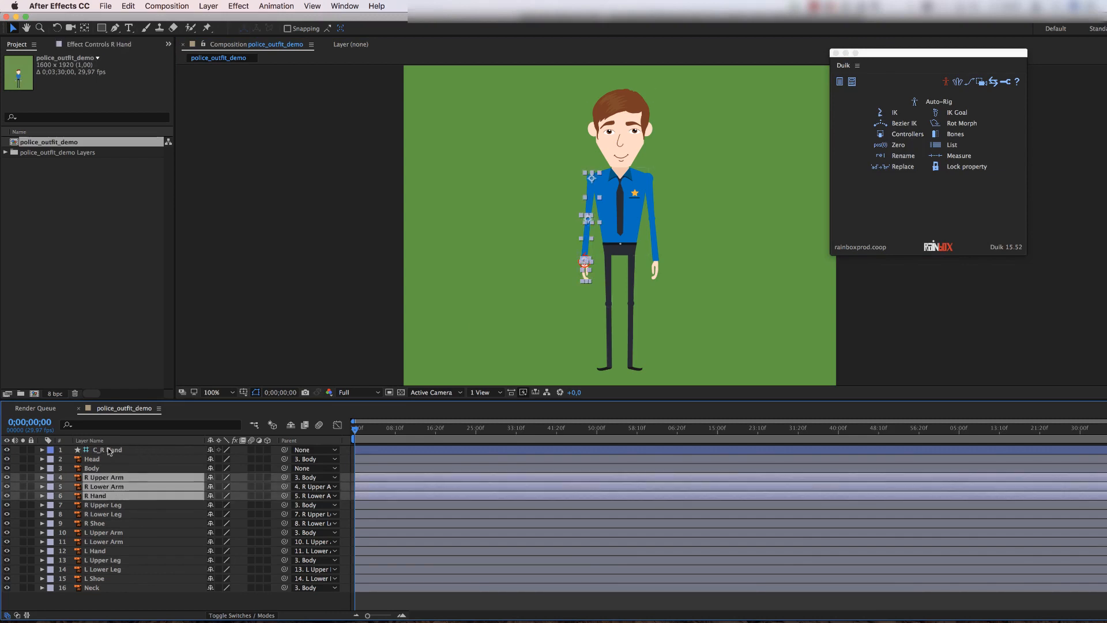
super+click(109, 450)
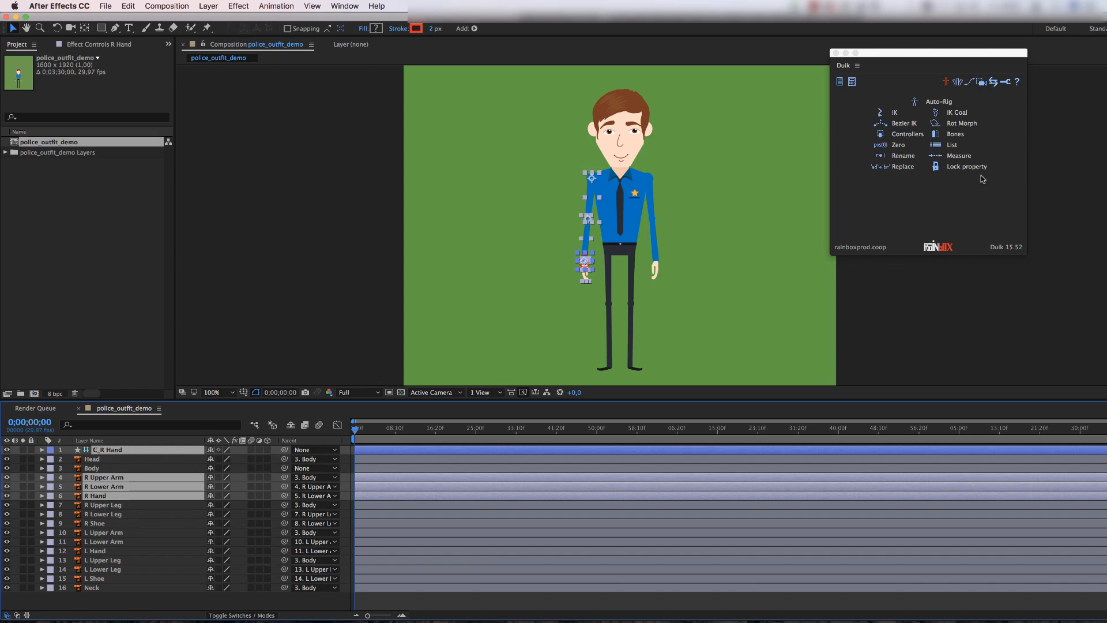
click(895, 114)
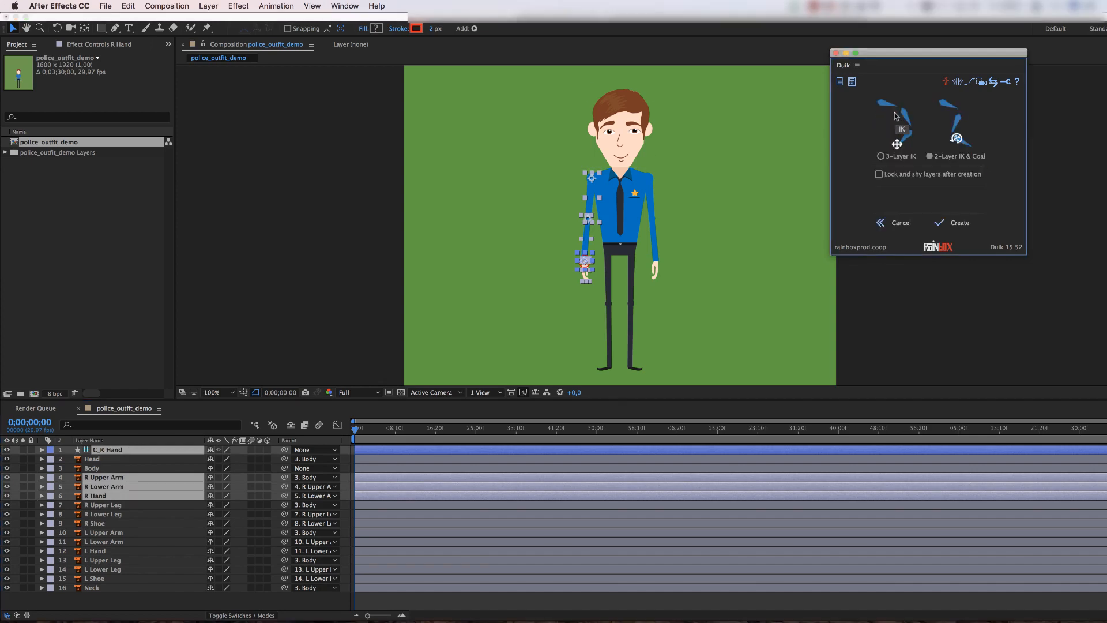
click(961, 223)
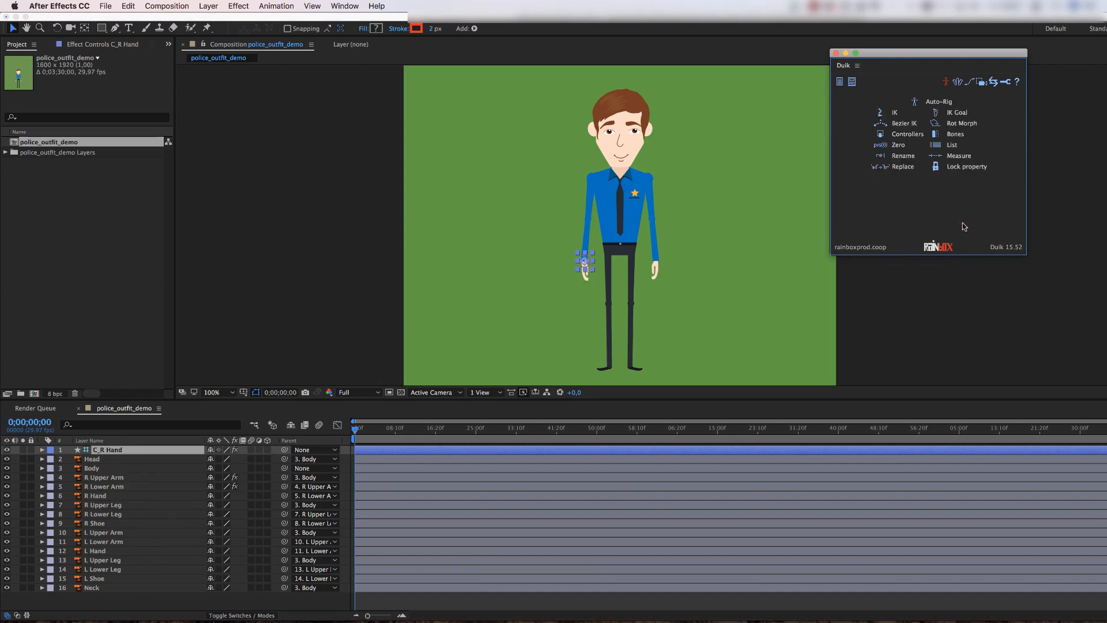
Step: Test the right arm's IK by moving the C_R Hand controller outward, and undo the move
click(359, 218)
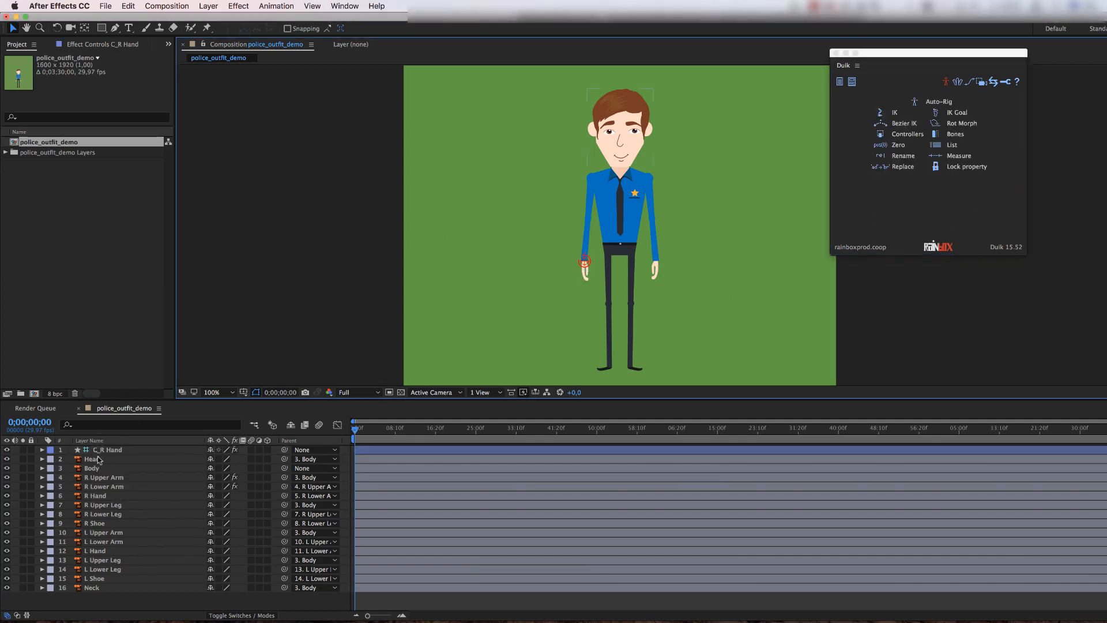
click(147, 451)
drag(585, 264, 559, 254)
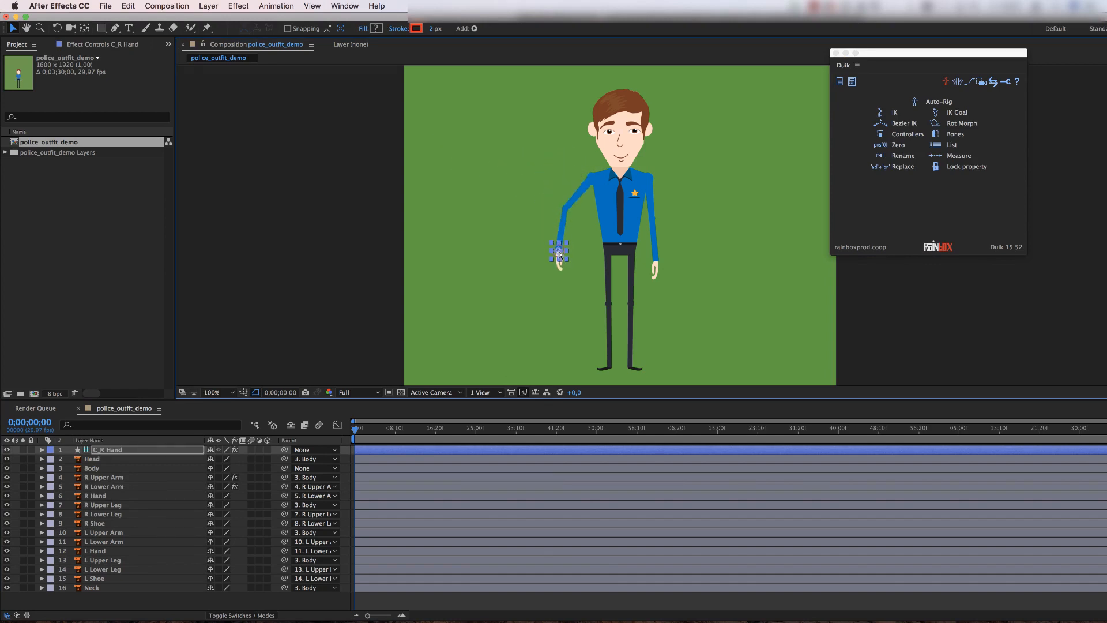
key(ctrl+z)
Step: Turn off Auto-Stretch in the C_R Hand controller's IK R Lower Arm effect, then test the arm's reach and undo the move
click(87, 44)
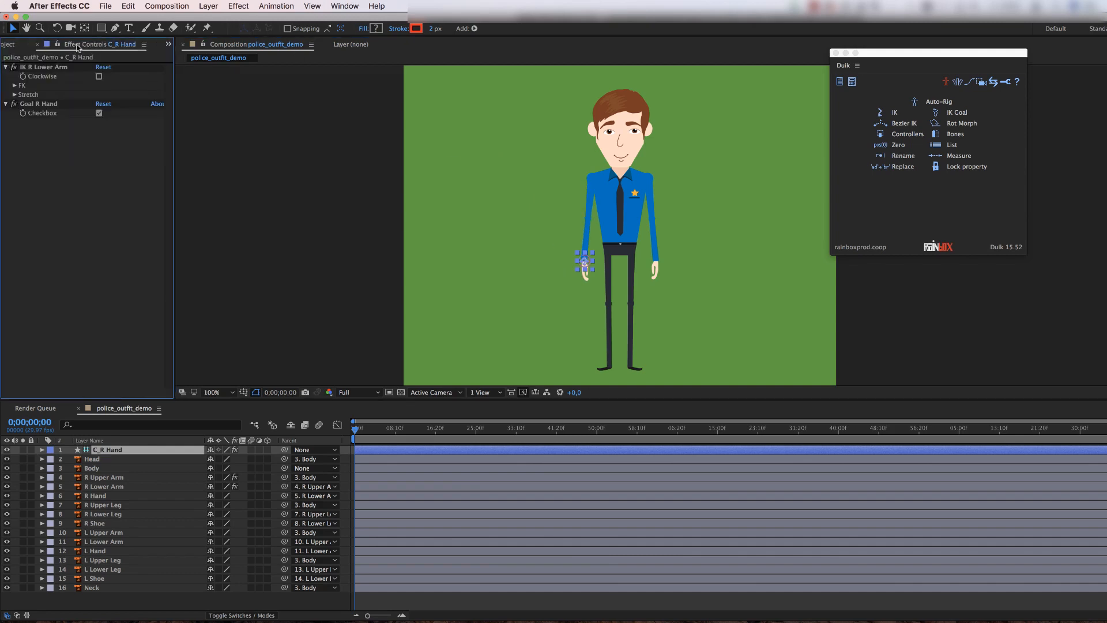
click(14, 94)
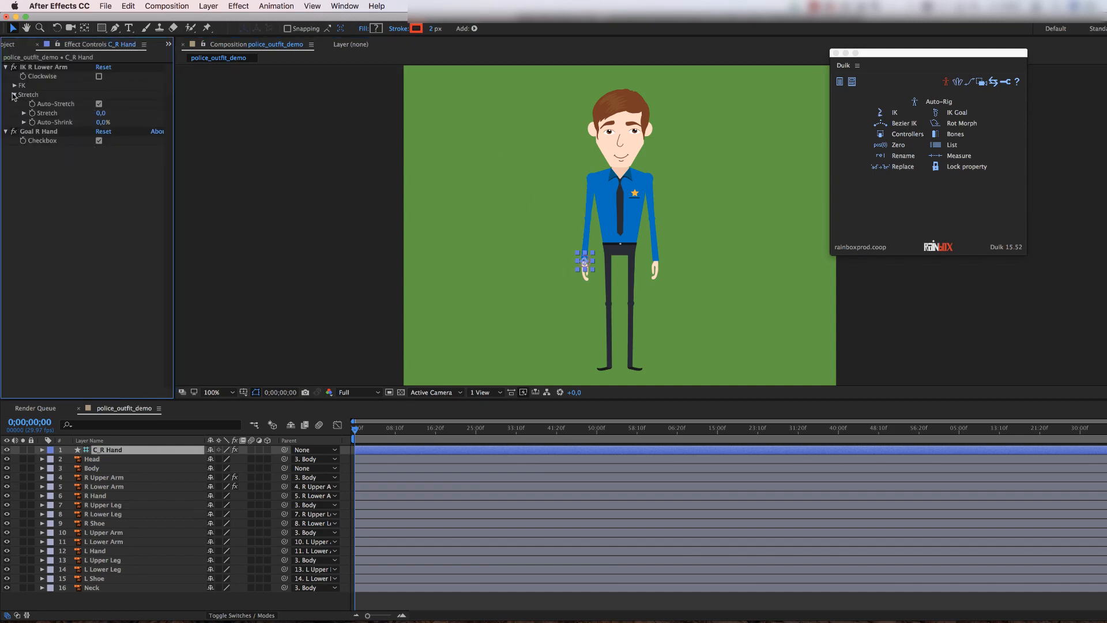
click(100, 105)
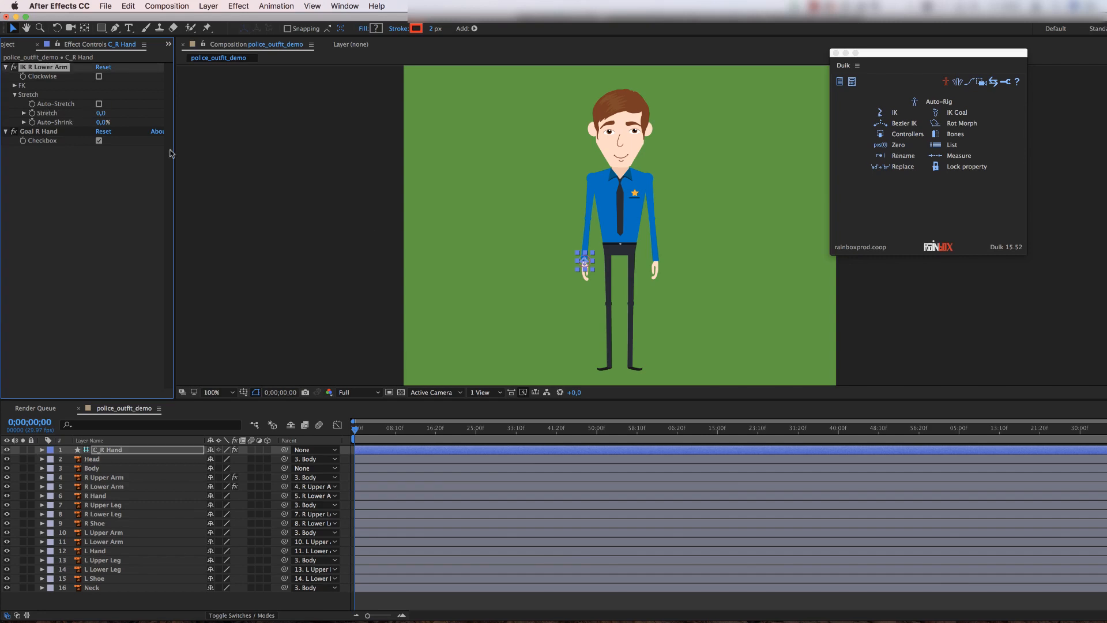
drag(585, 264, 489, 198)
key(super+z)
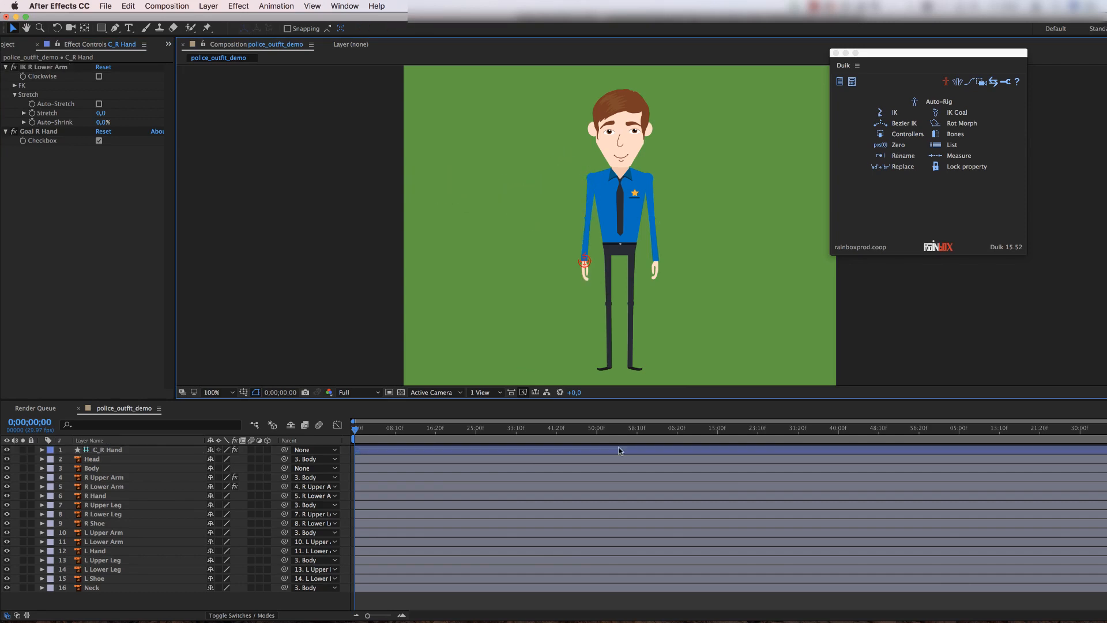
Step: Create a small red Duik controller for the L Hand layer
click(105, 552)
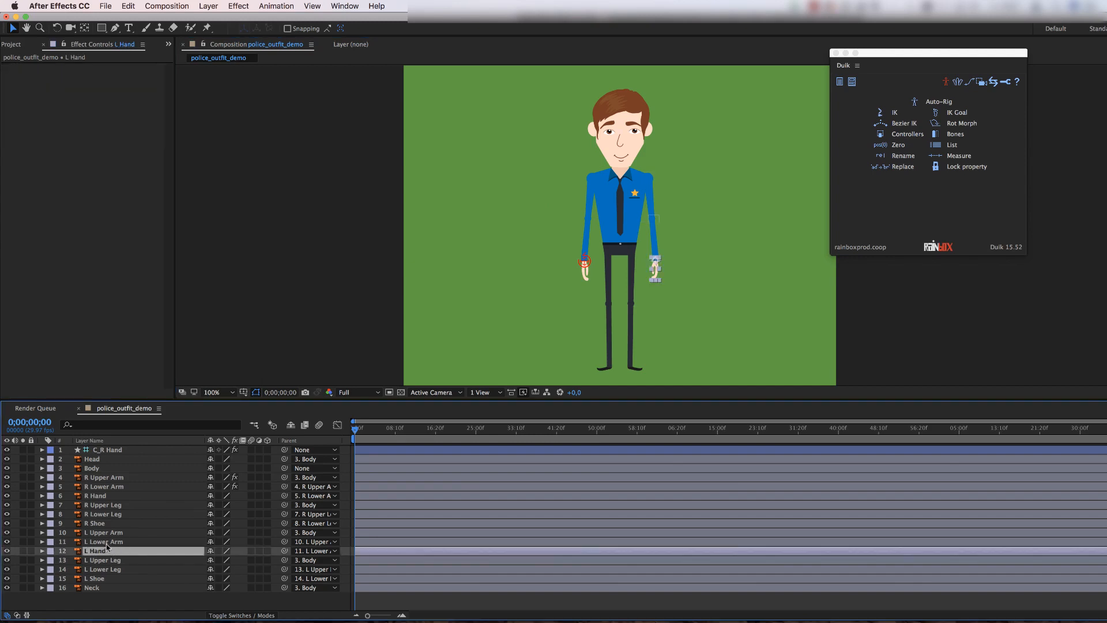
click(906, 135)
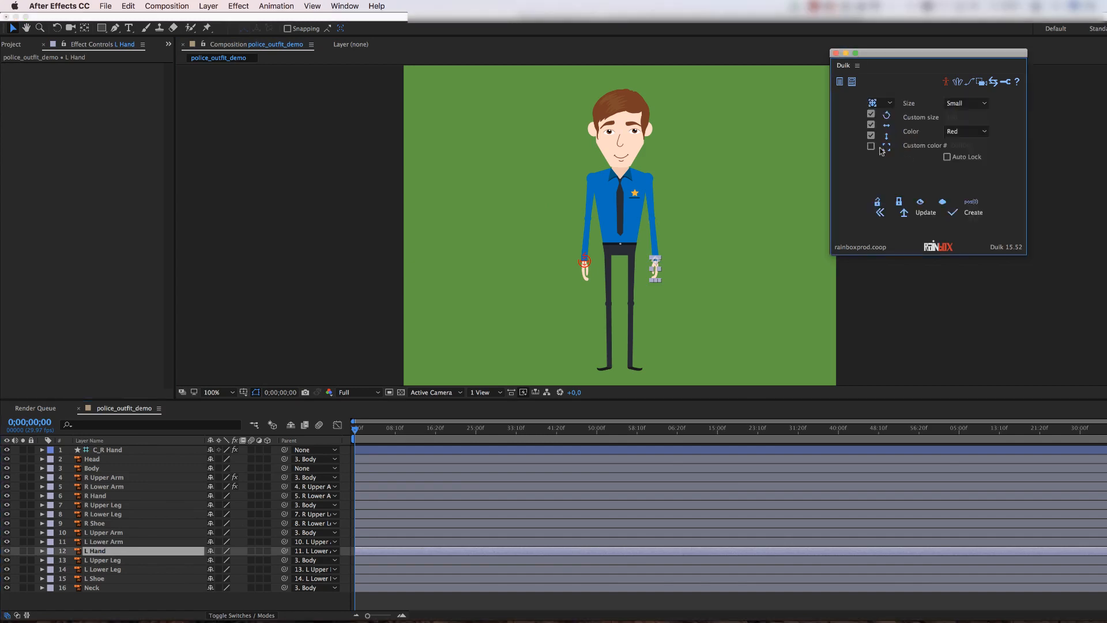
click(977, 217)
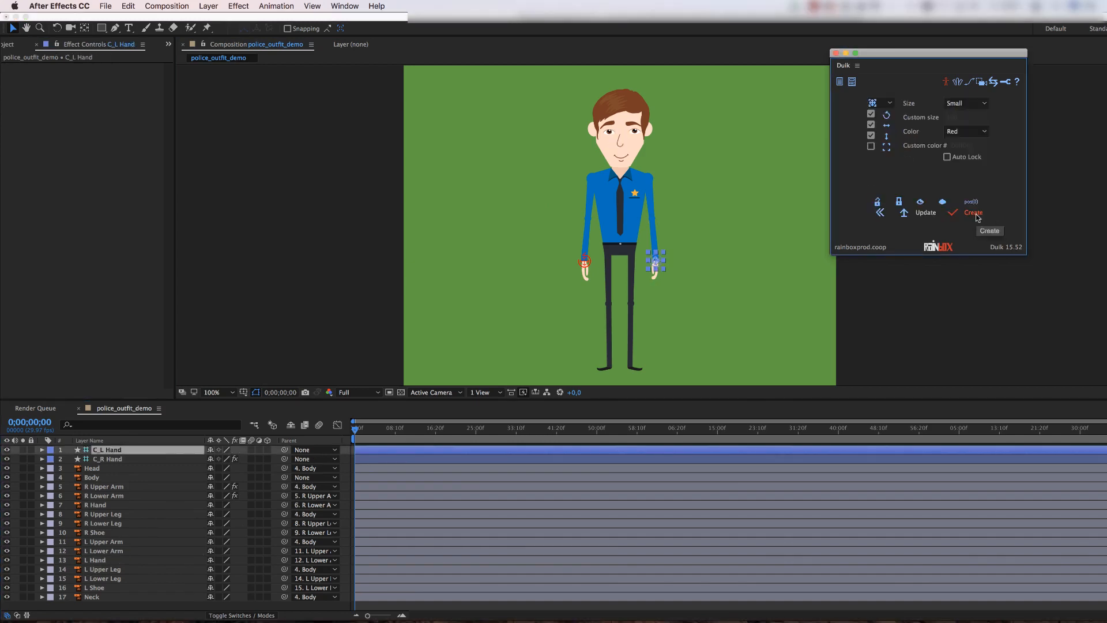
Step: Create a Duik 2-Layer IK & Goal from the L Hand, L Lower Arm, L Upper Arm and C_L Hand layers, selected in that order
click(98, 560)
super+click(103, 551)
super+click(103, 541)
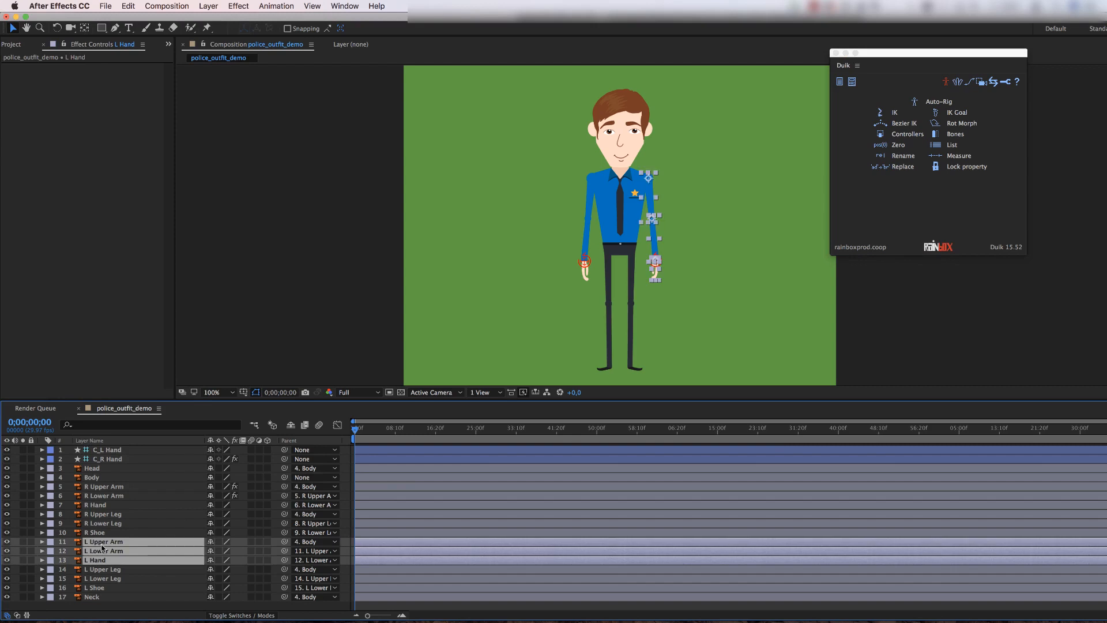
super+click(114, 450)
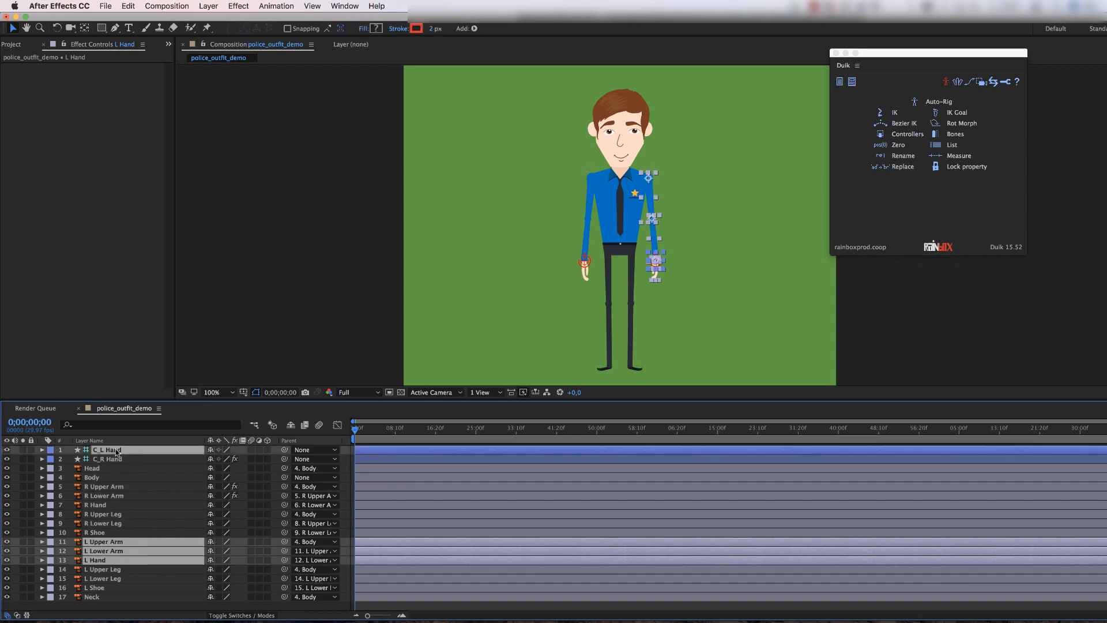
click(893, 115)
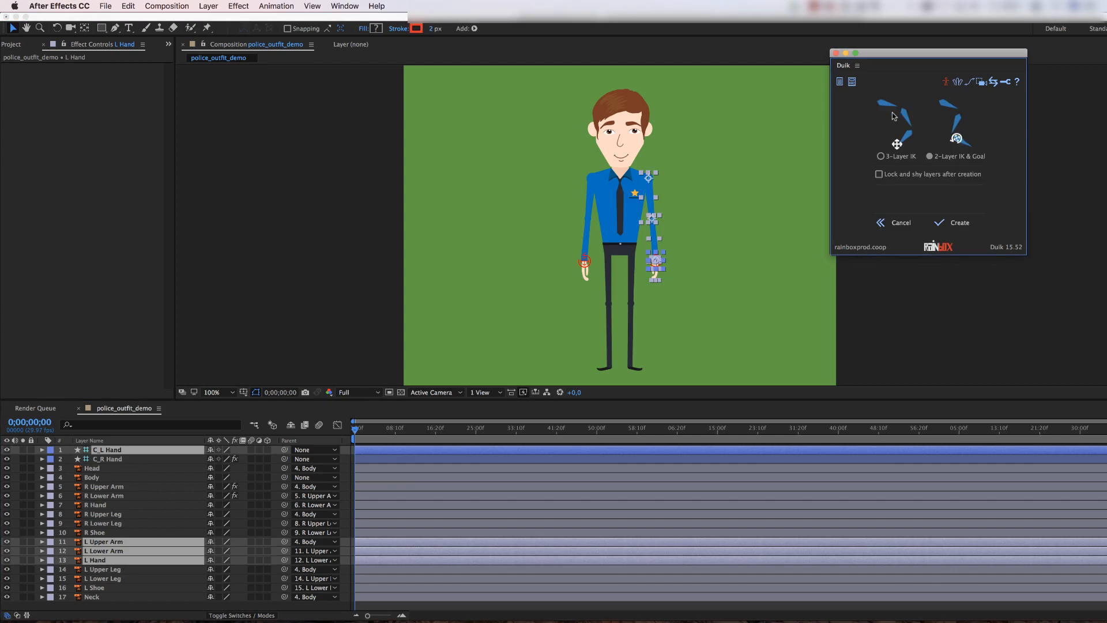
click(960, 223)
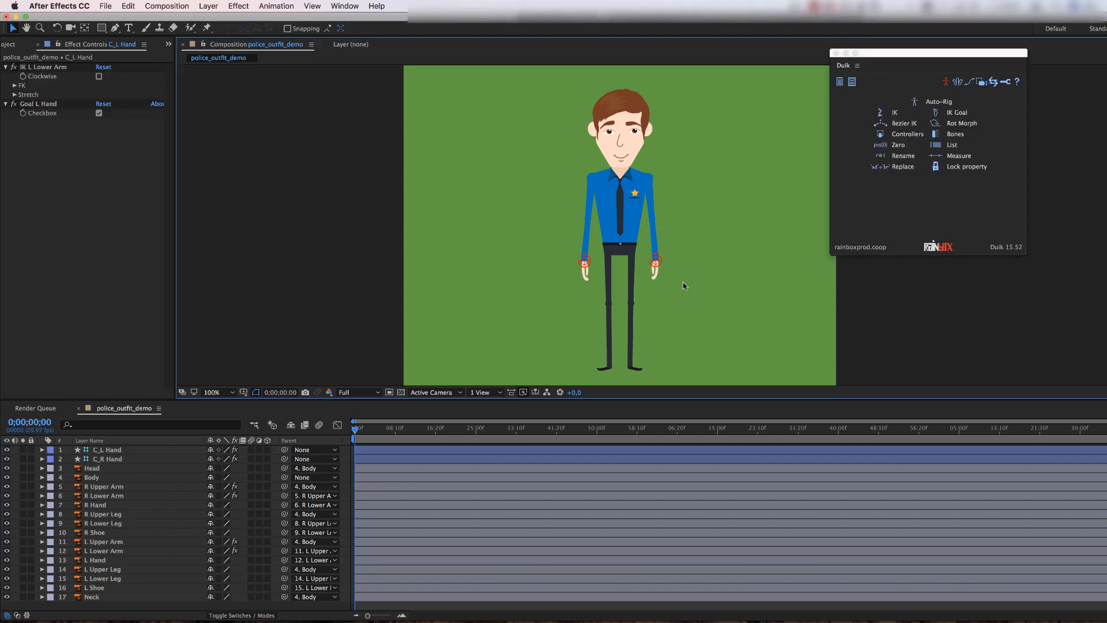
Step: Turn off Auto-Stretch in the C_L Hand controller's IK L Lower Arm effect, testing the left arm's movement and undoing each test move
drag(656, 262, 702, 224)
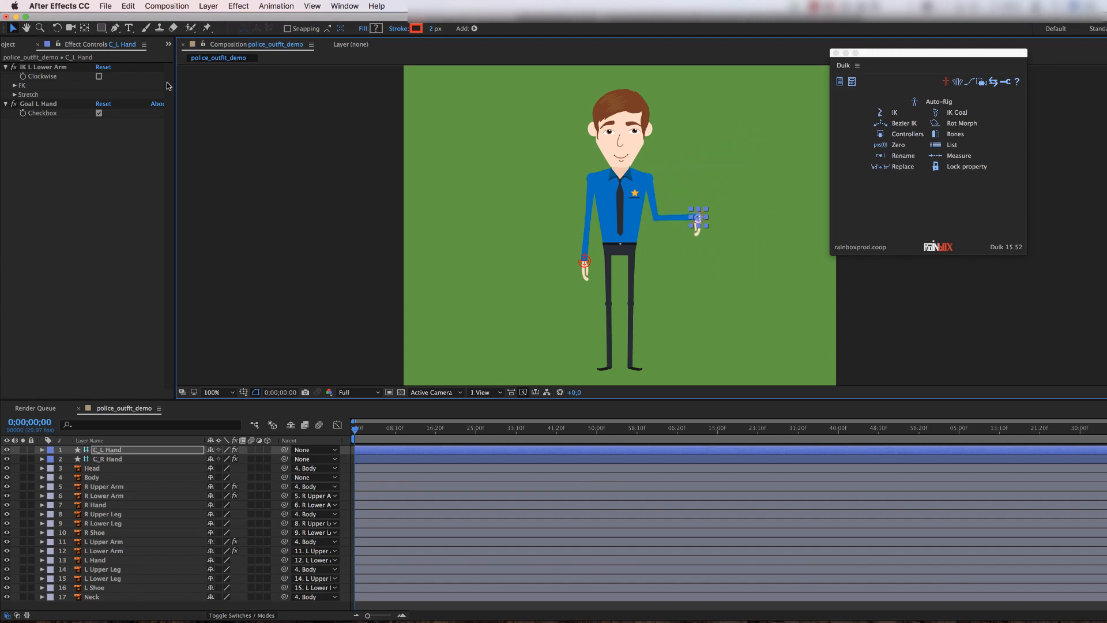
key(super+z)
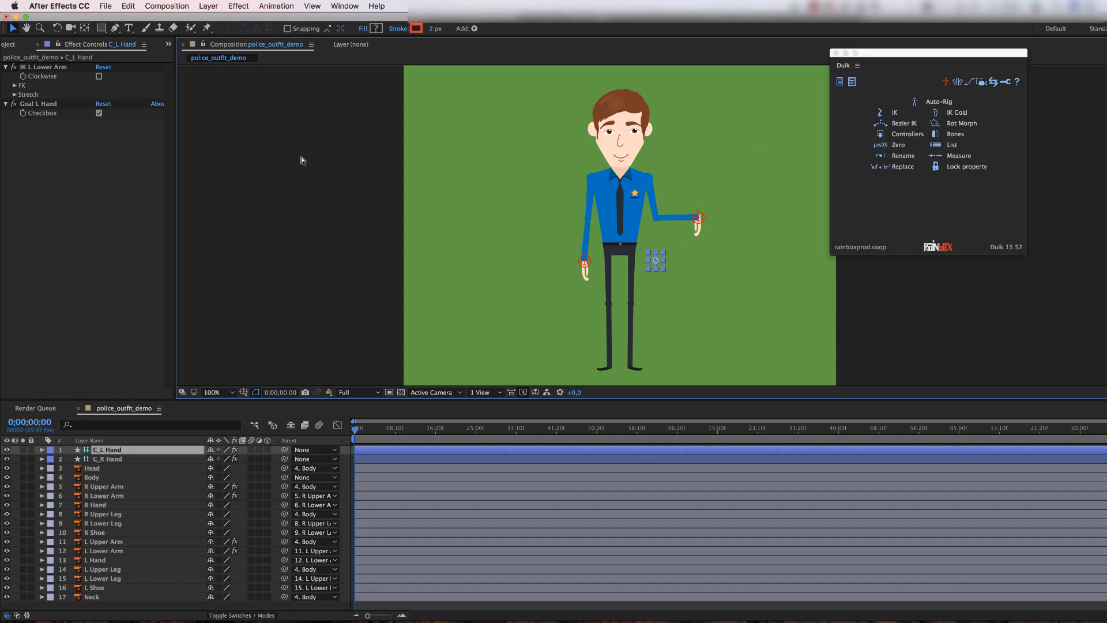
click(13, 95)
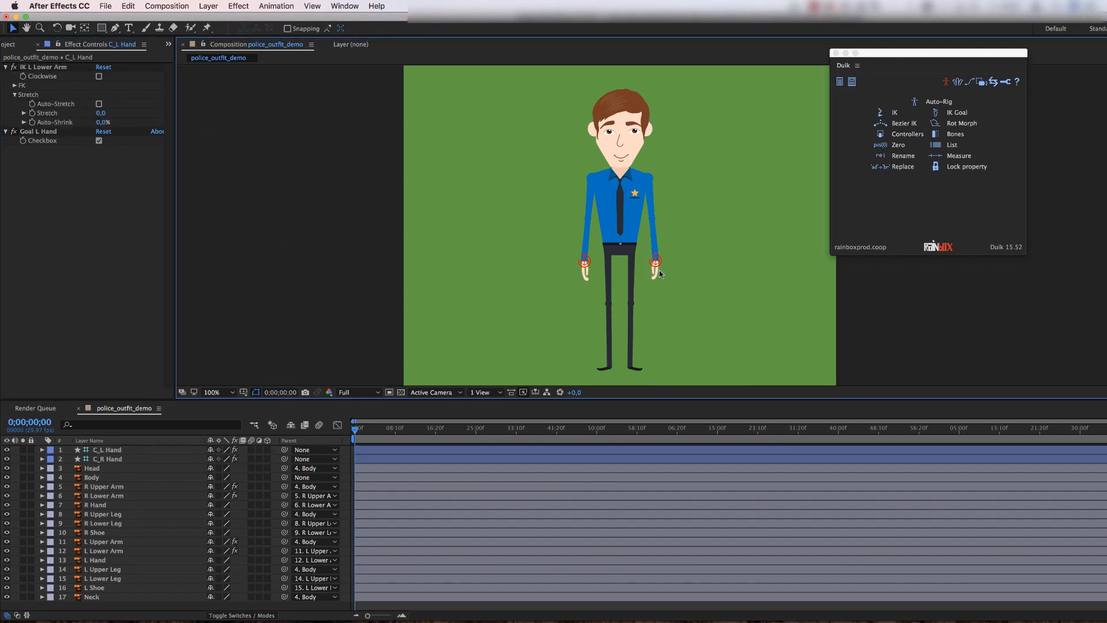
mouse_move(656, 263)
mouse_down()
mouse_move(709, 209)
mouse_move(784, 209)
mouse_move(701, 189)
mouse_move(664, 281)
mouse_up()
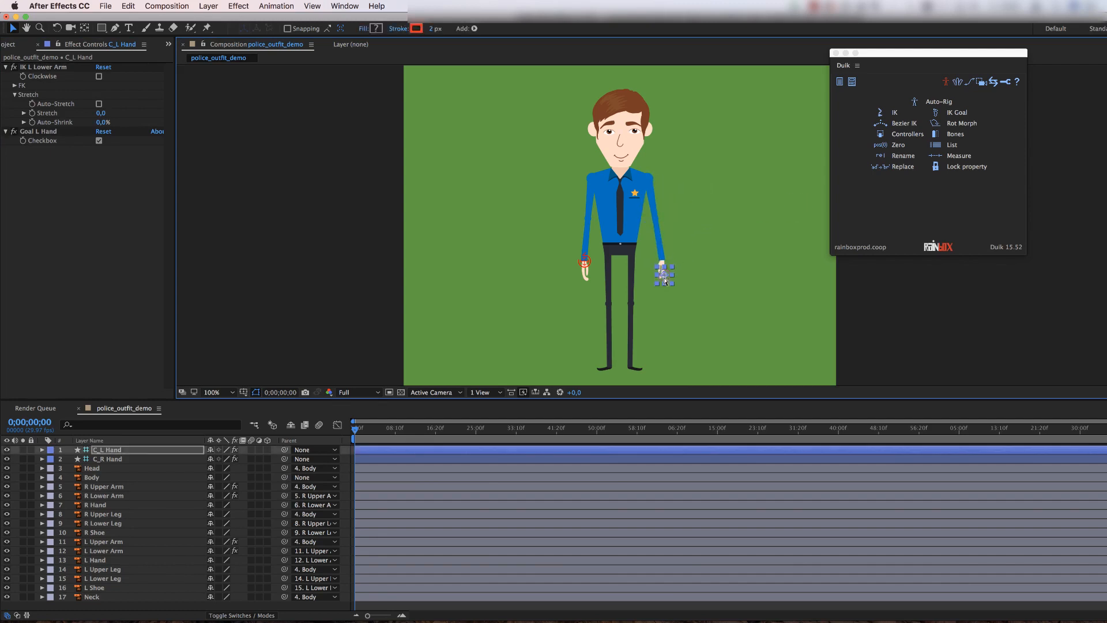
key(super+z)
click(761, 194)
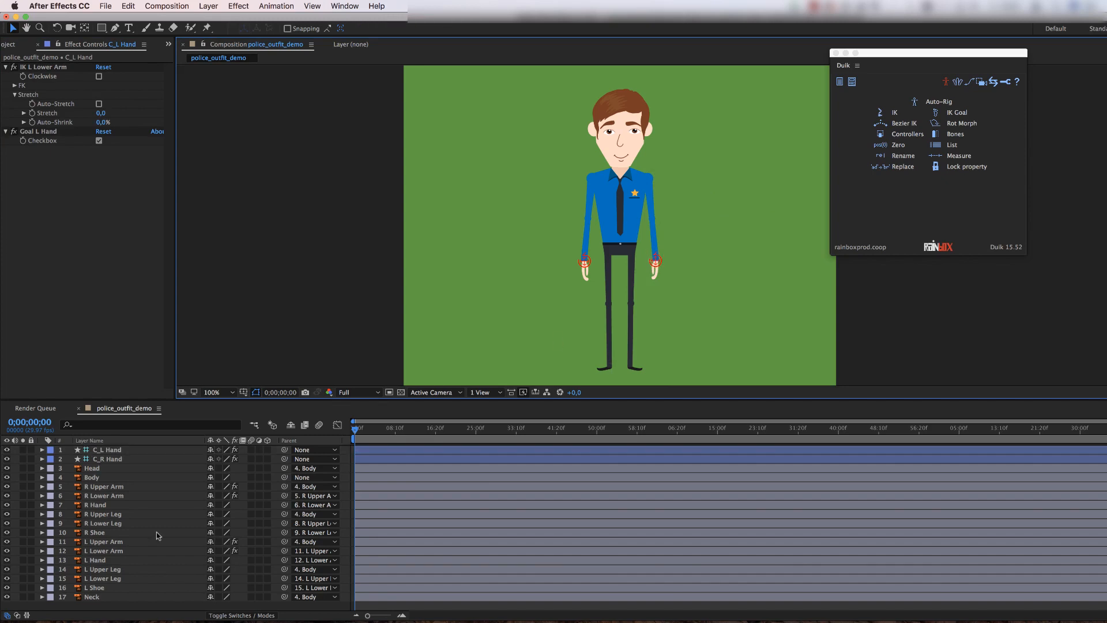
Step: Create a small red Duik controller for the L Shoe layer
click(102, 588)
click(907, 134)
click(977, 222)
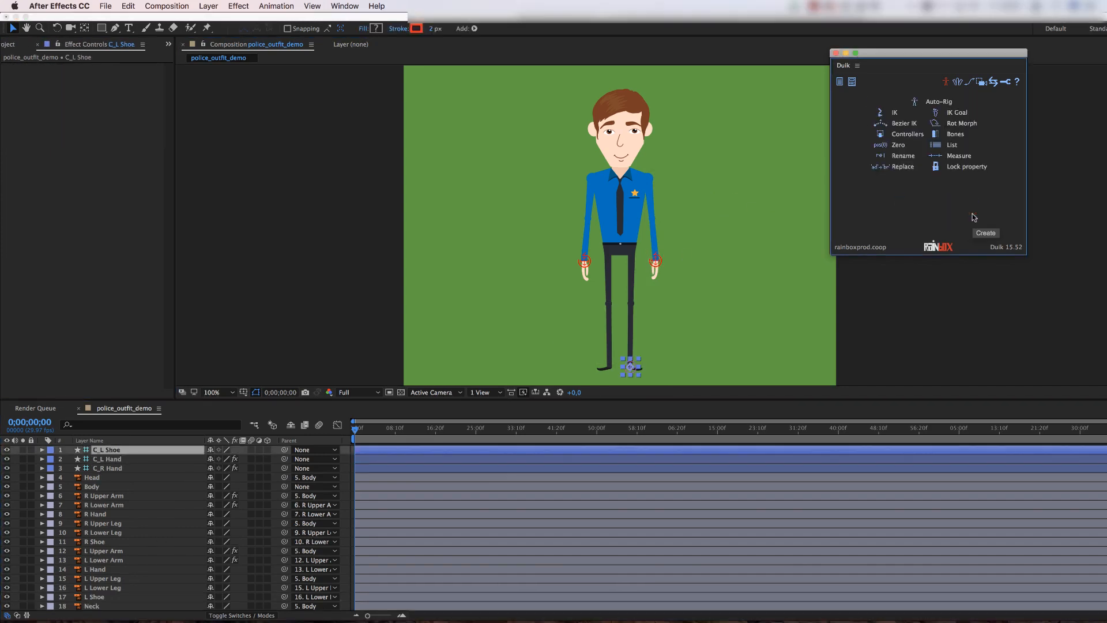
Step: Create a Duik 2-Layer IK & Goal from the L Shoe, L Lower Leg, L Upper Leg and C_L Shoe layers, and open its Stretch settings
click(100, 595)
super+click(101, 586)
super+click(103, 577)
super+click(107, 449)
click(899, 113)
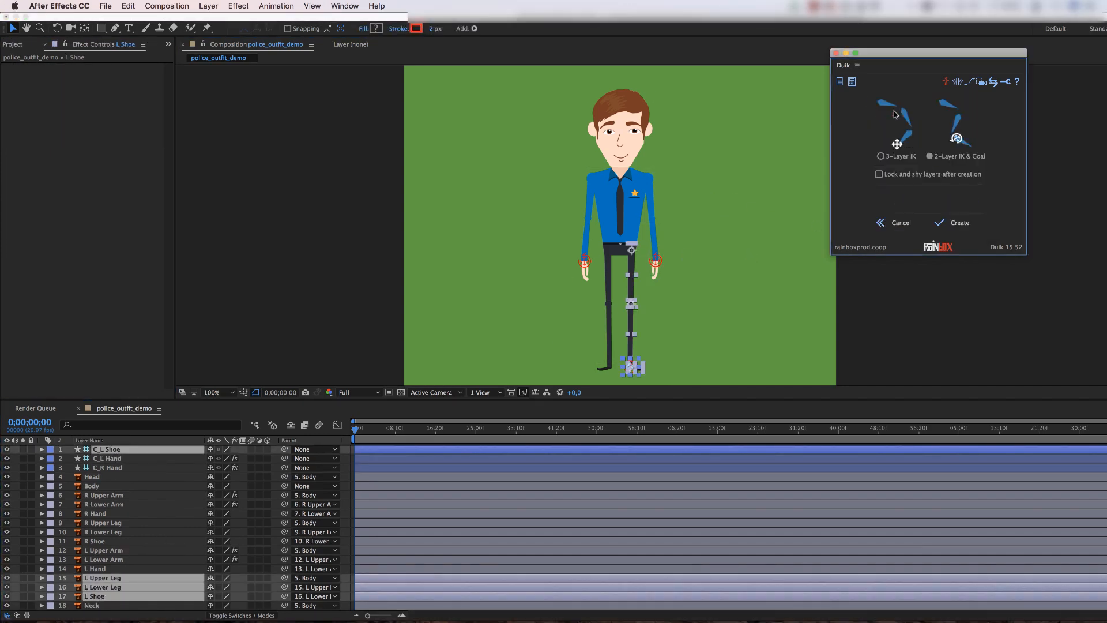
click(966, 225)
click(14, 95)
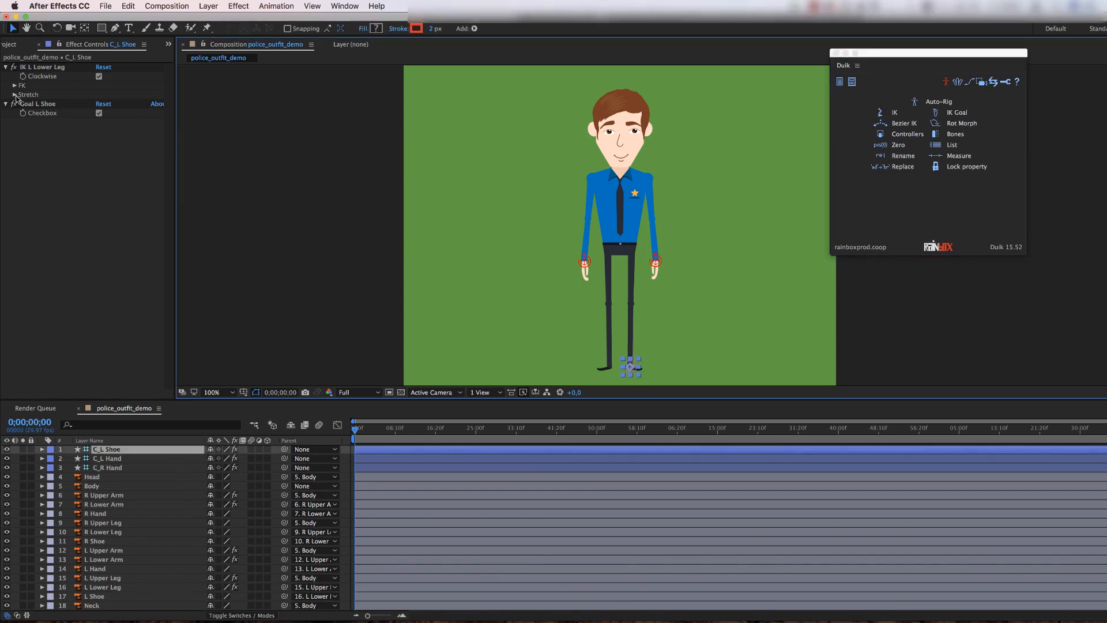
mouse_move(638, 366)
mouse_down()
mouse_move(703, 313)
mouse_move(630, 349)
mouse_up()
Step: Create a small red Duik controller for the R Shoe layer
click(95, 541)
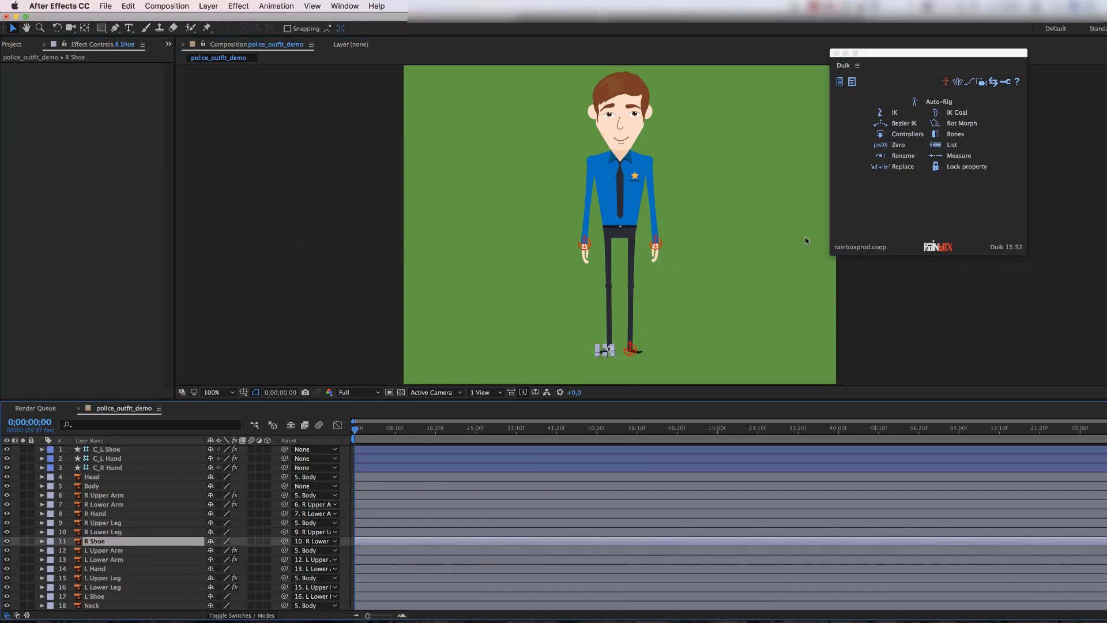
click(895, 134)
click(969, 214)
Step: Create a Duik 2-Layer IK & Goal from the R Shoe, R Lower Leg, R Upper Leg and C_R Shoe layers, and turn off its Auto-Stretch
click(101, 550)
super+click(102, 540)
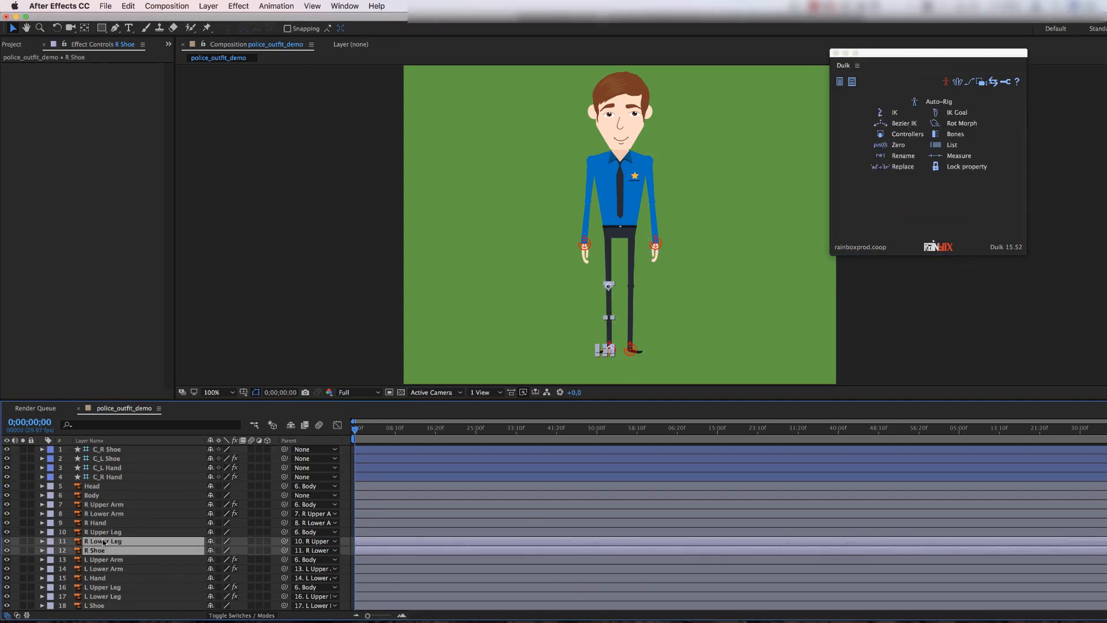
super+click(101, 531)
super+click(101, 449)
click(894, 112)
click(959, 223)
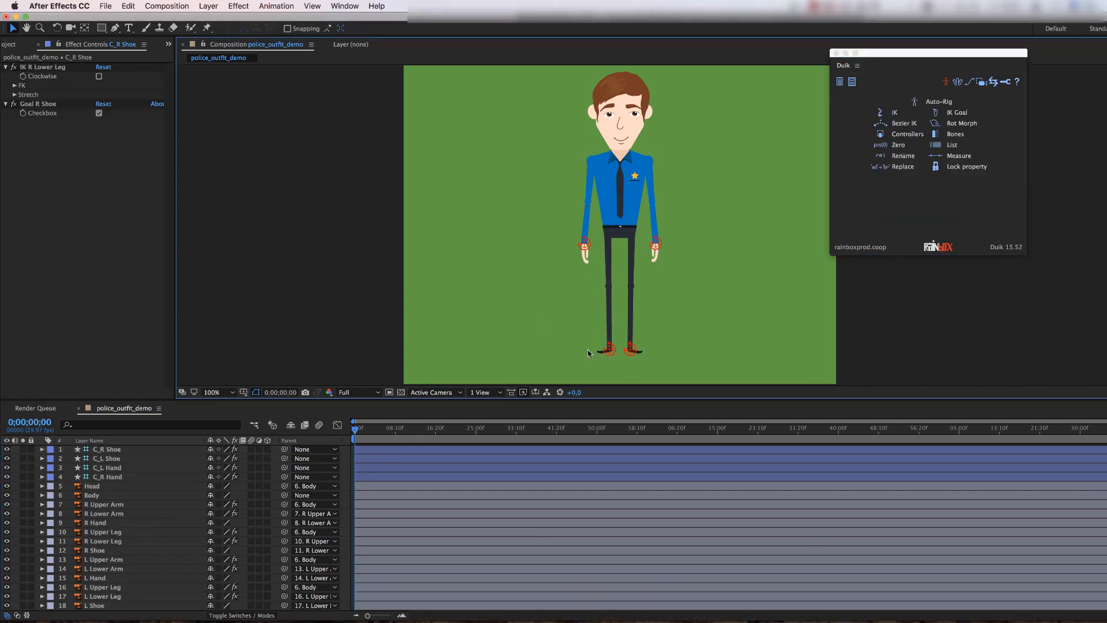
mouse_move(611, 339)
mouse_down()
mouse_move(612, 315)
mouse_move(487, 300)
mouse_move(596, 324)
mouse_move(611, 340)
mouse_up()
click(709, 319)
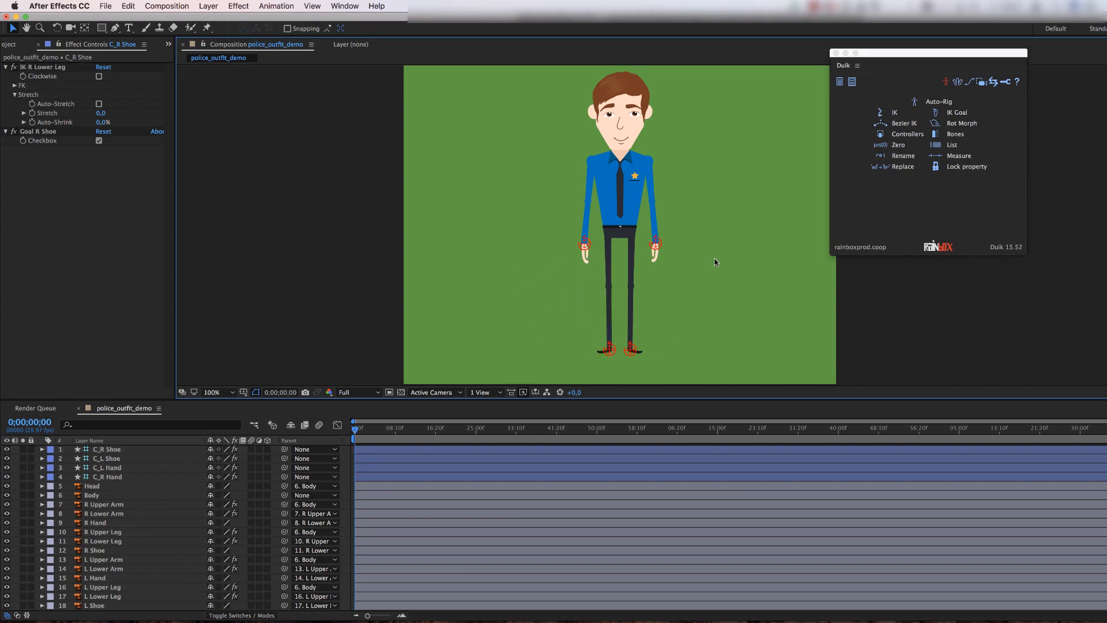
Step: Create a medium red eye-shaped Duik controller for the Body layer
click(101, 495)
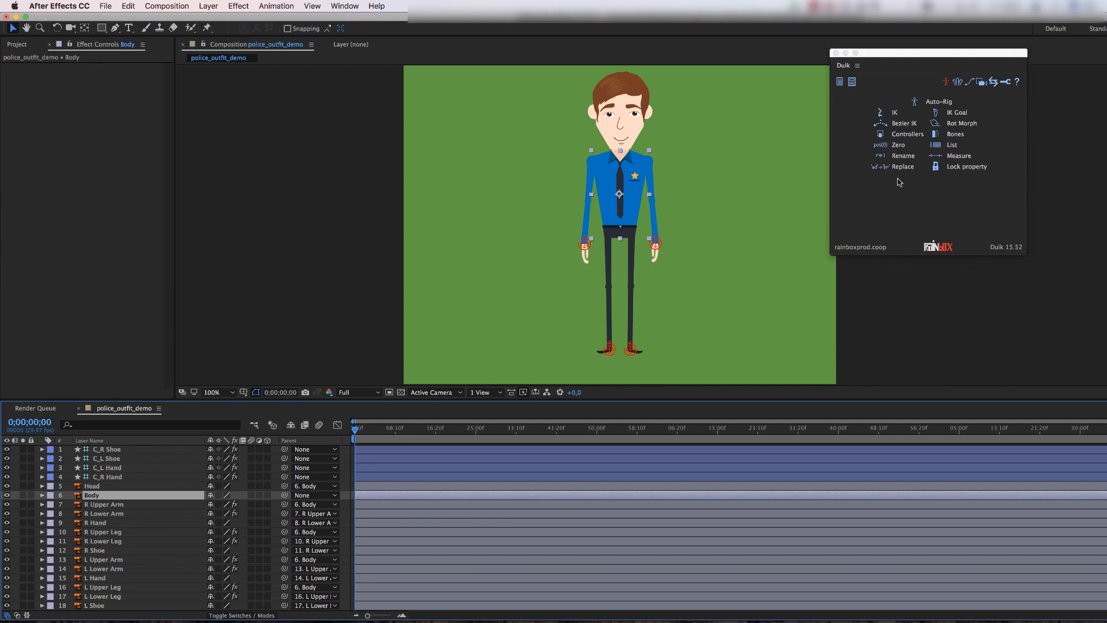
click(901, 135)
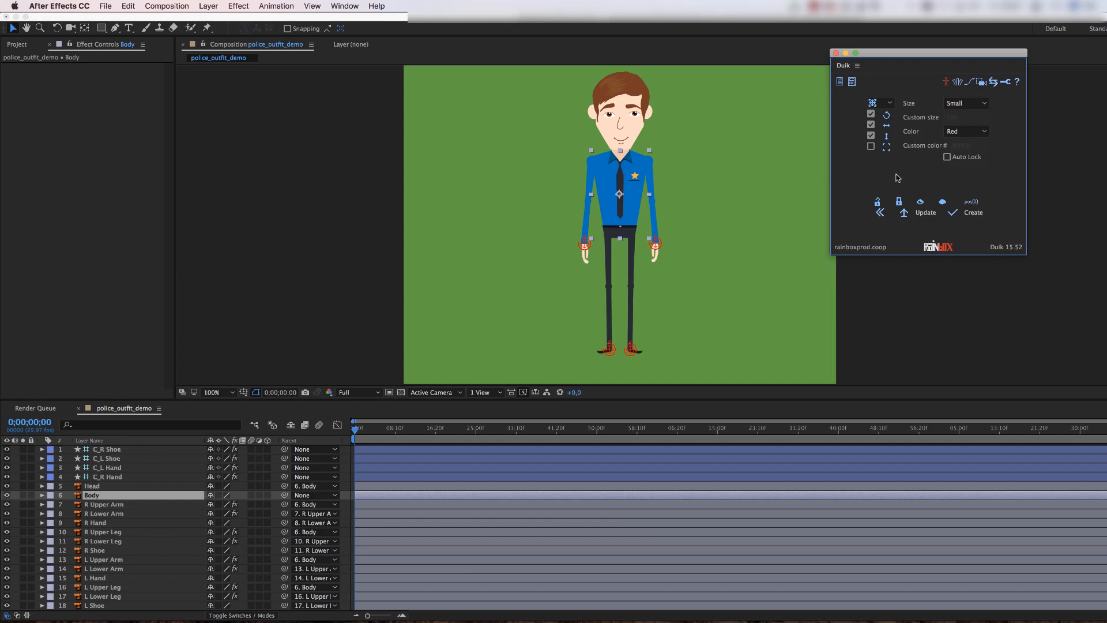
click(888, 104)
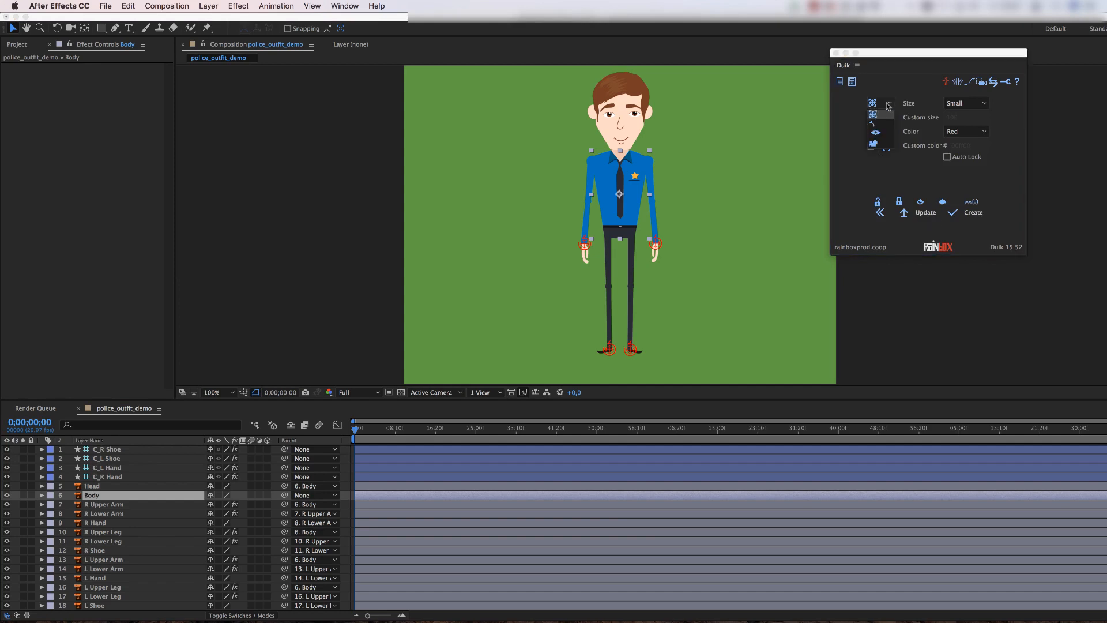
click(876, 134)
click(966, 103)
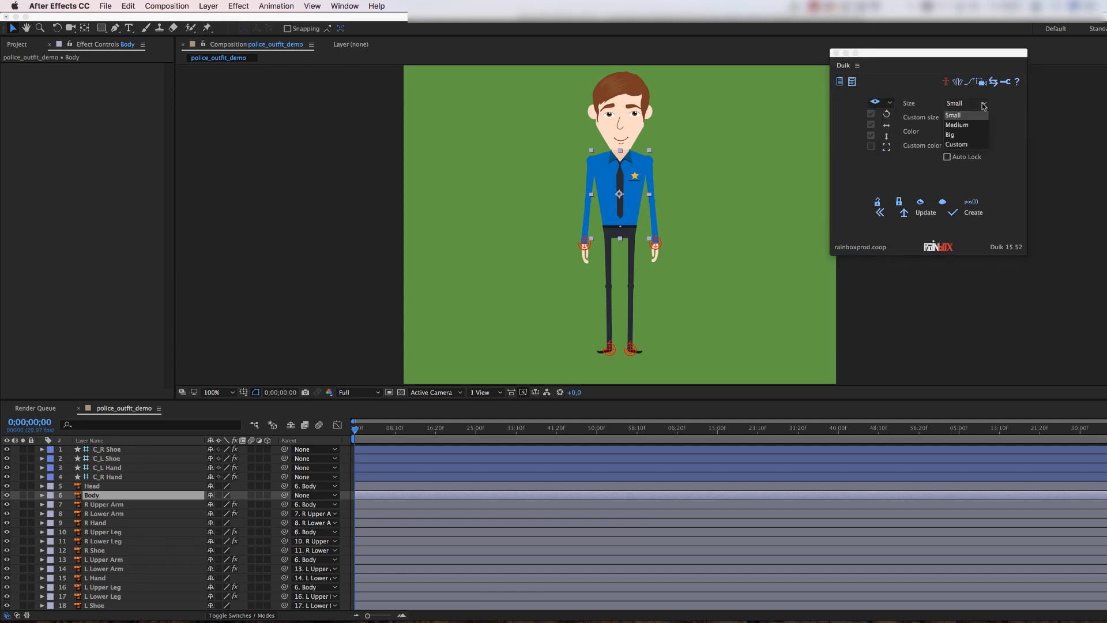
click(956, 125)
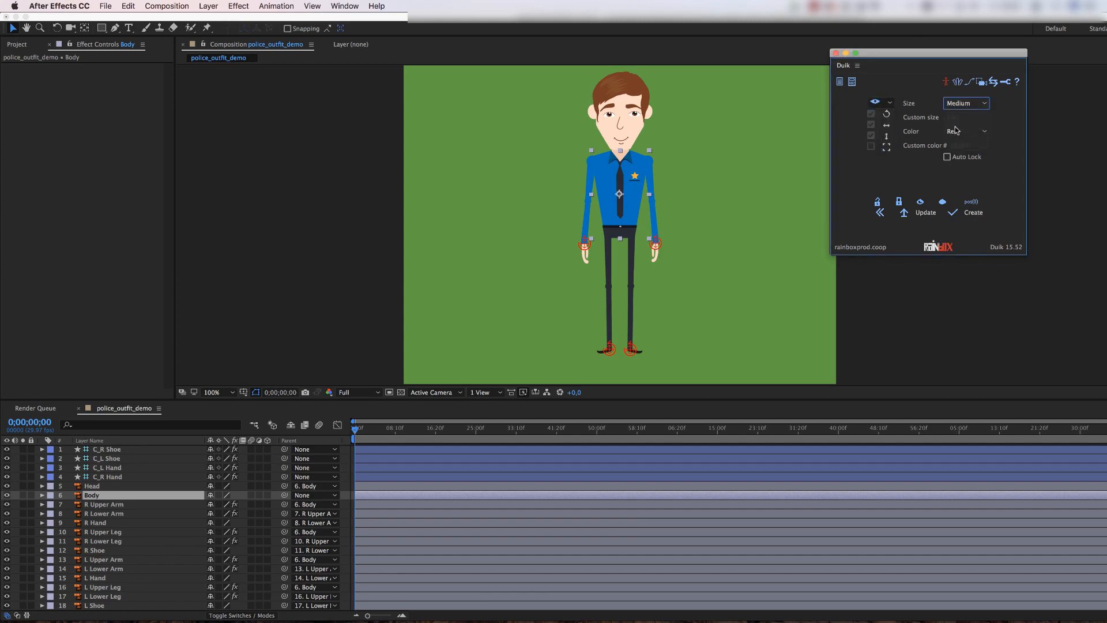
click(973, 212)
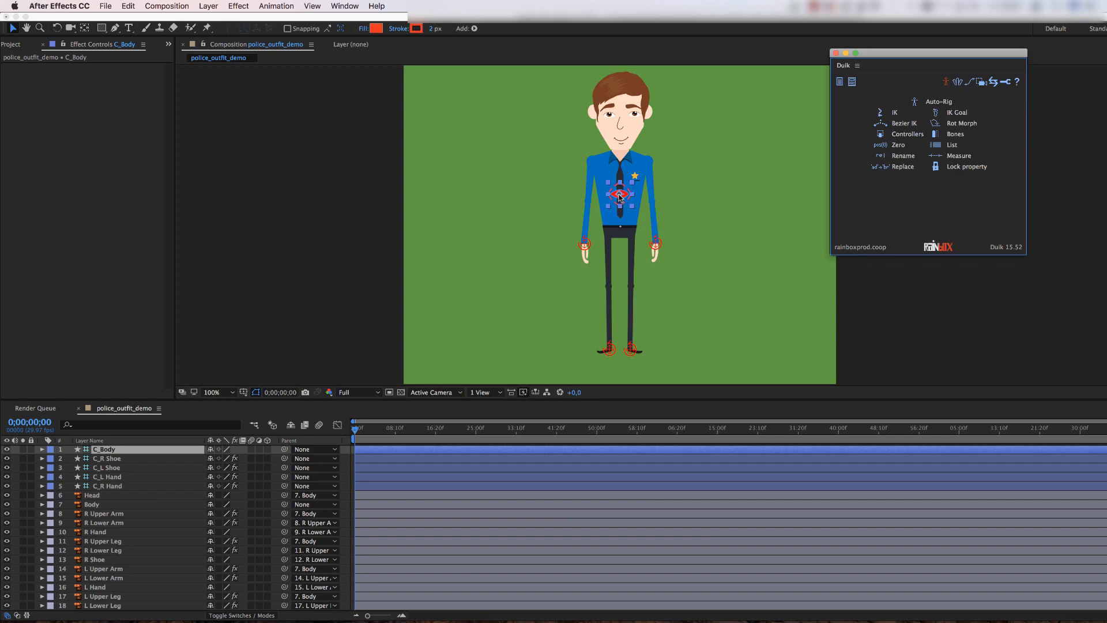
Step: Move the C_Body controller straight down to the character's belt area and parent the Body layer to it
drag(619, 196, 620, 233)
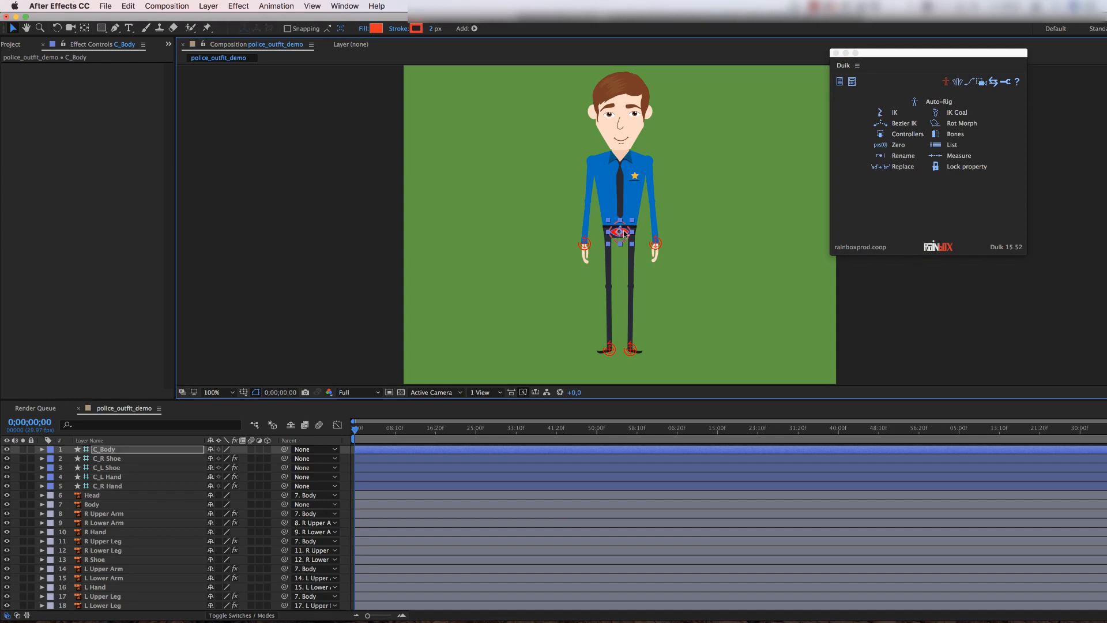
click(94, 505)
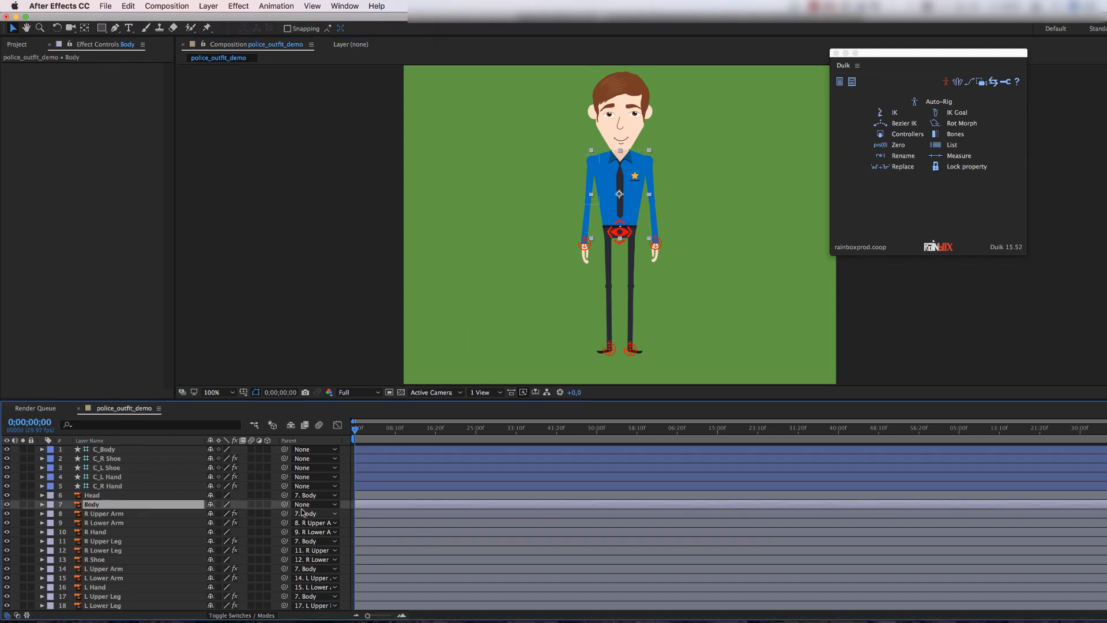
drag(286, 505, 111, 453)
Step: Test the body rig by moving the C_Body controller sideways, and undo the move
click(112, 451)
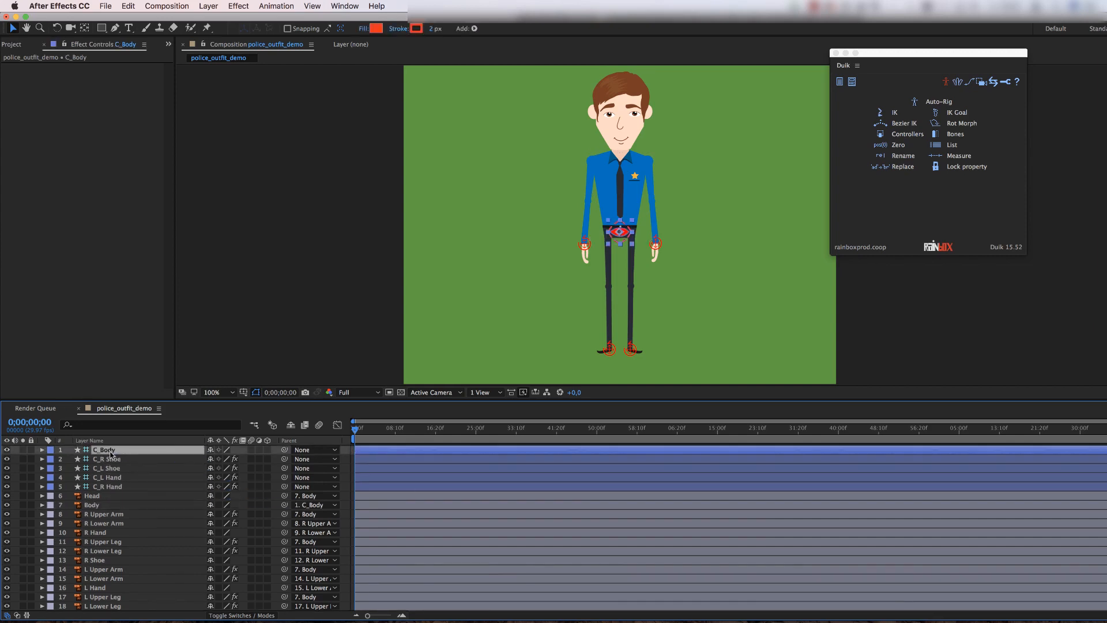
drag(622, 235, 658, 231)
key(super+z)
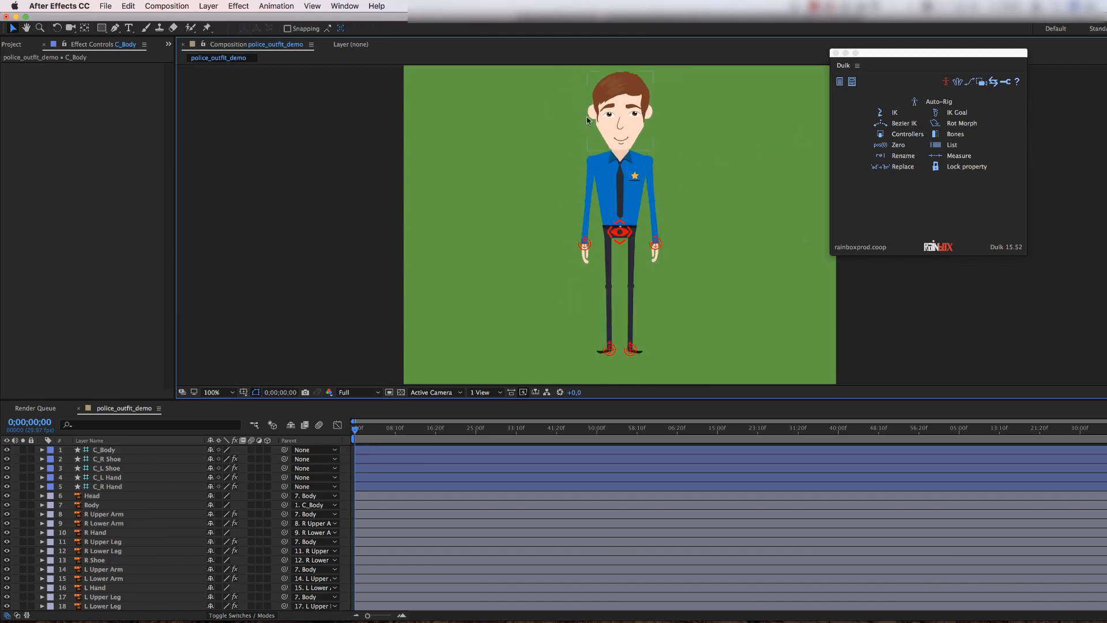
Step: Create a small red rotation-and-position Duik controller for the Head layer and move it down to the base of the neck
click(902, 134)
click(875, 102)
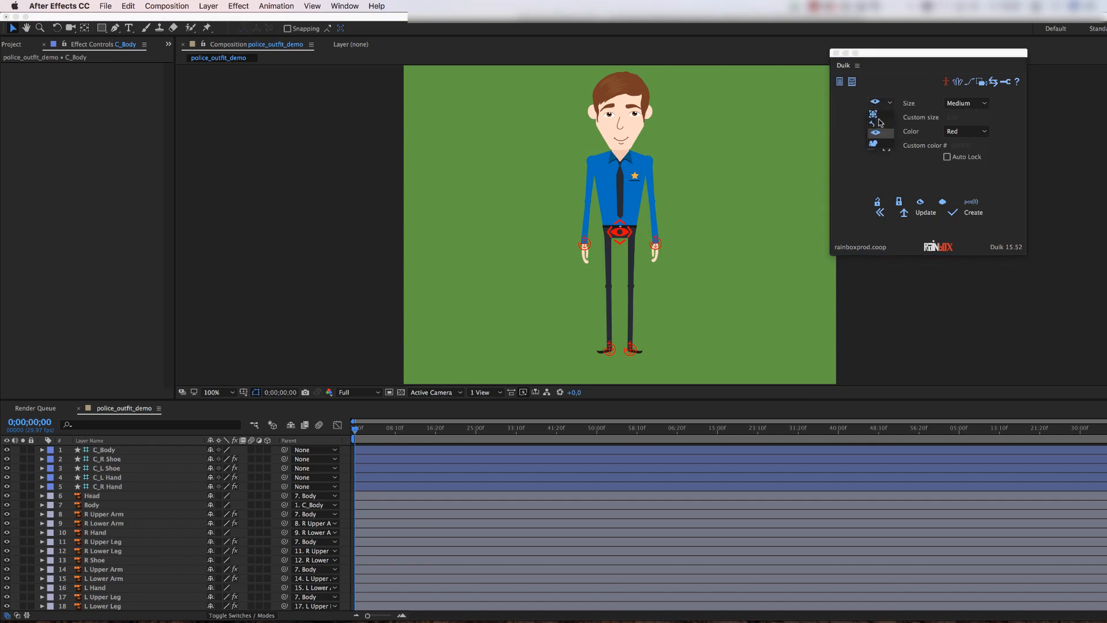
click(874, 114)
click(963, 104)
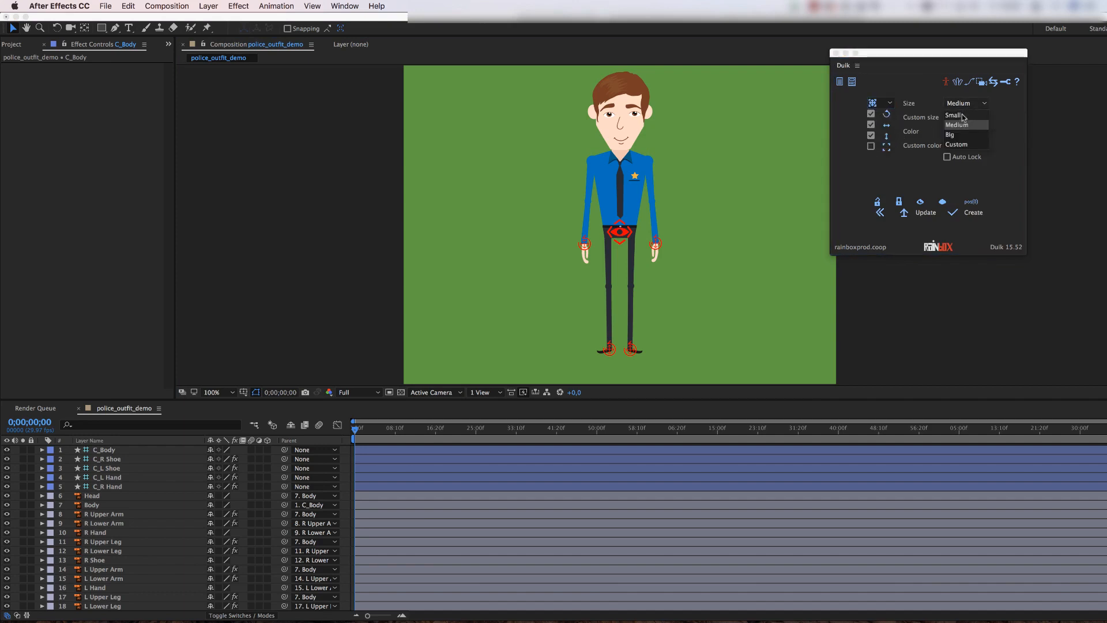
click(961, 115)
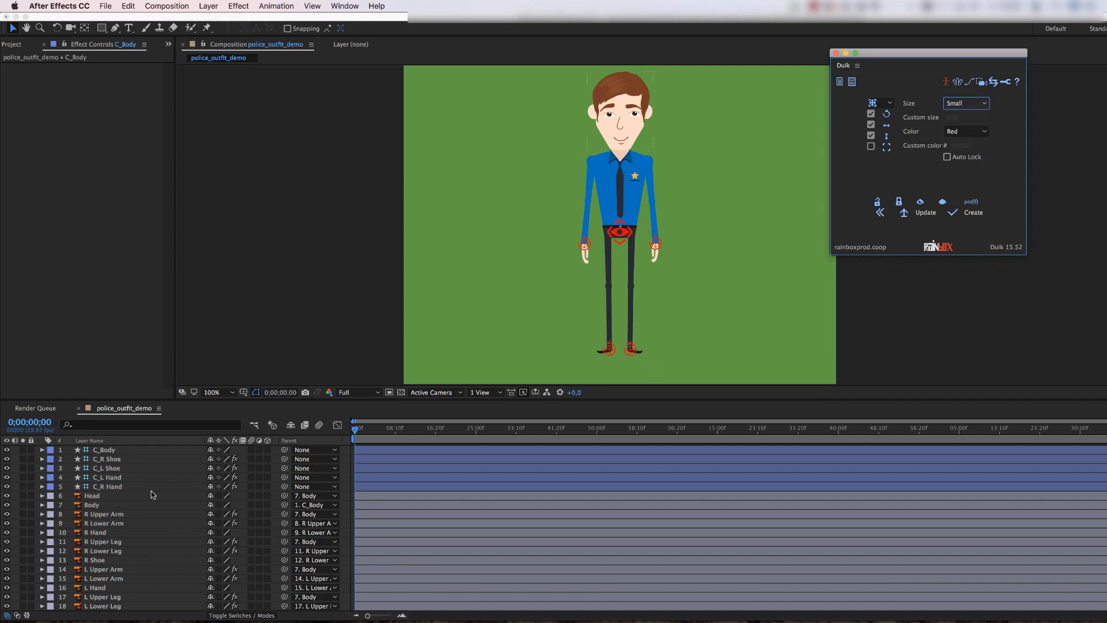
click(94, 499)
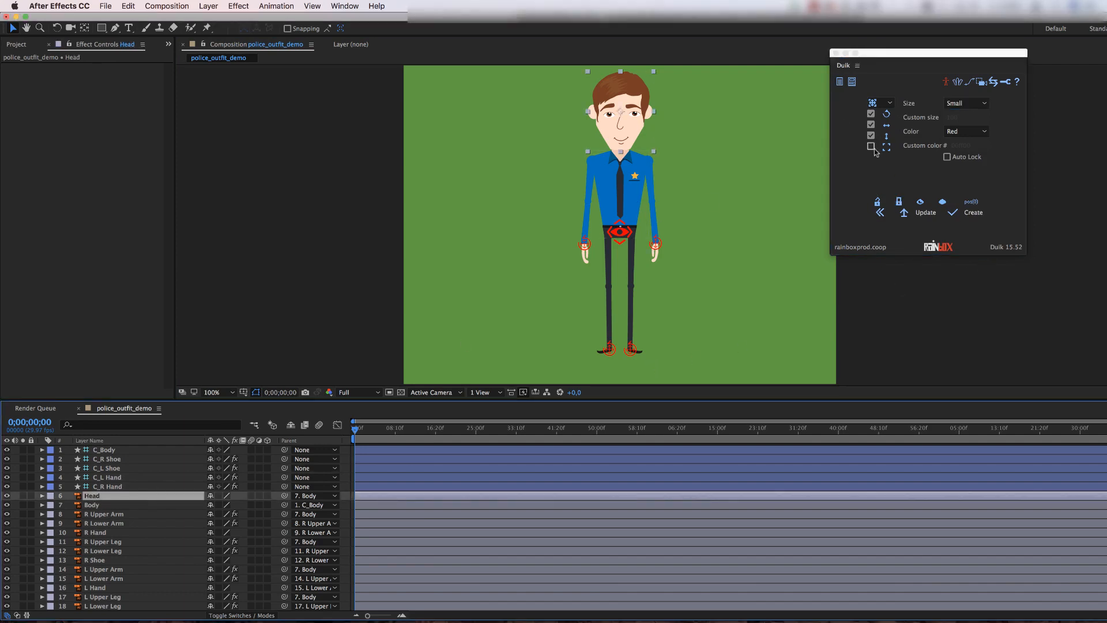
click(973, 212)
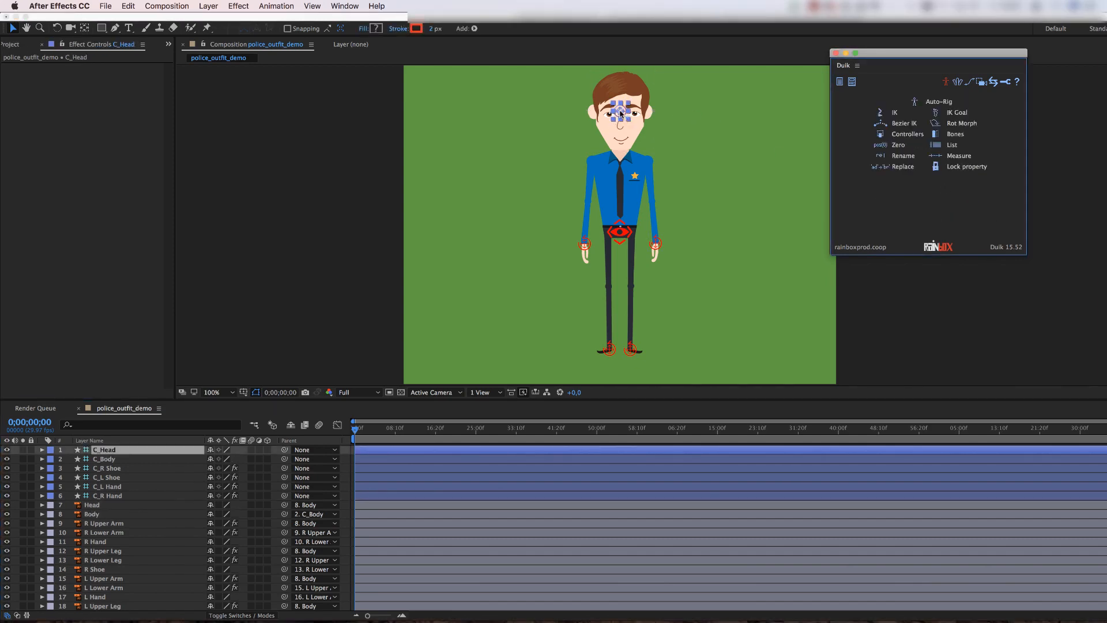
drag(620, 113, 622, 158)
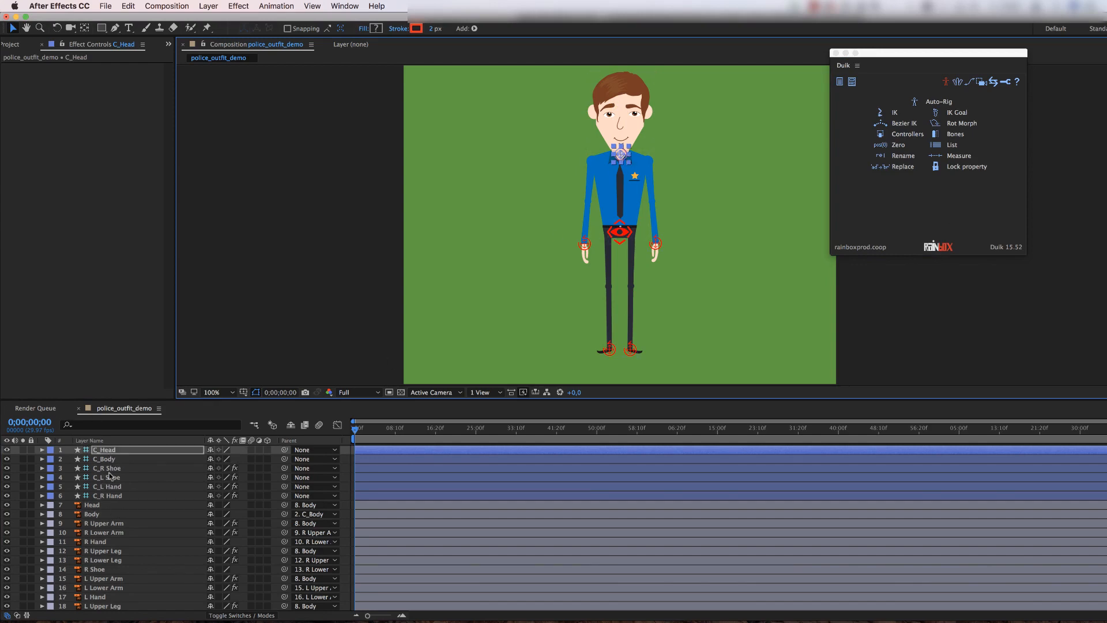
Step: Move the Head layer's anchor point down to the base of the neck and parent the layer to C_Head
click(95, 506)
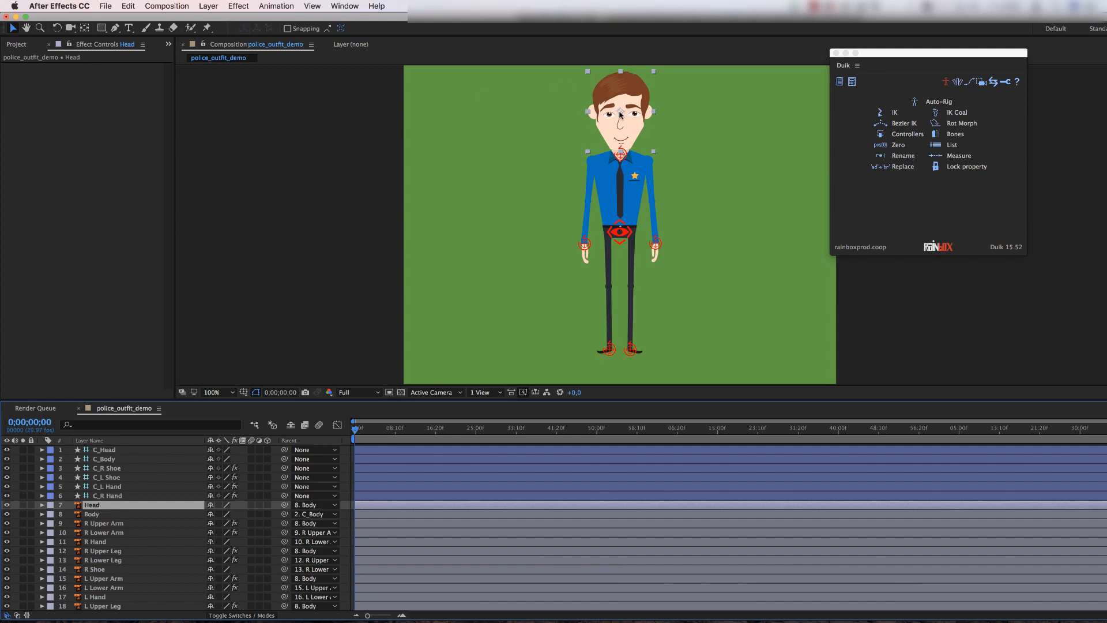
click(85, 28)
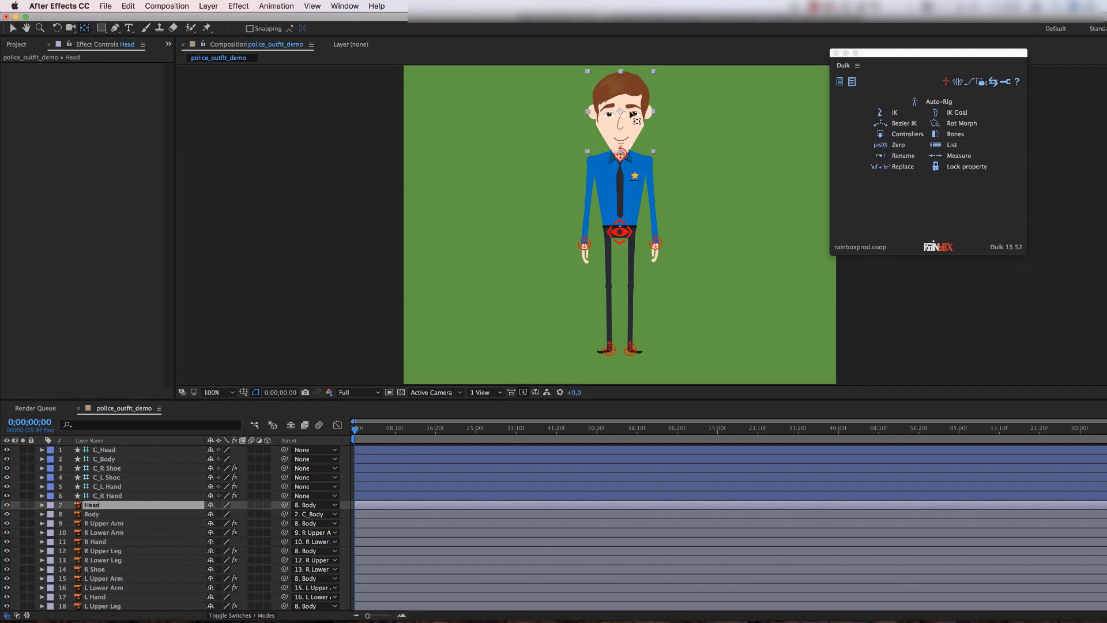
drag(622, 113, 622, 156)
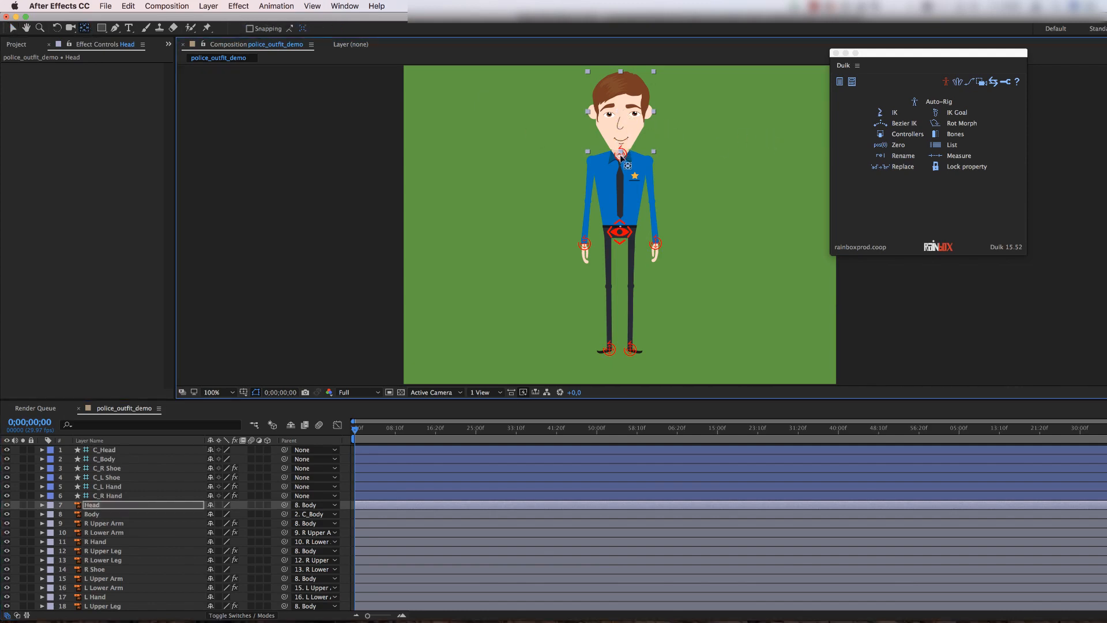
click(12, 28)
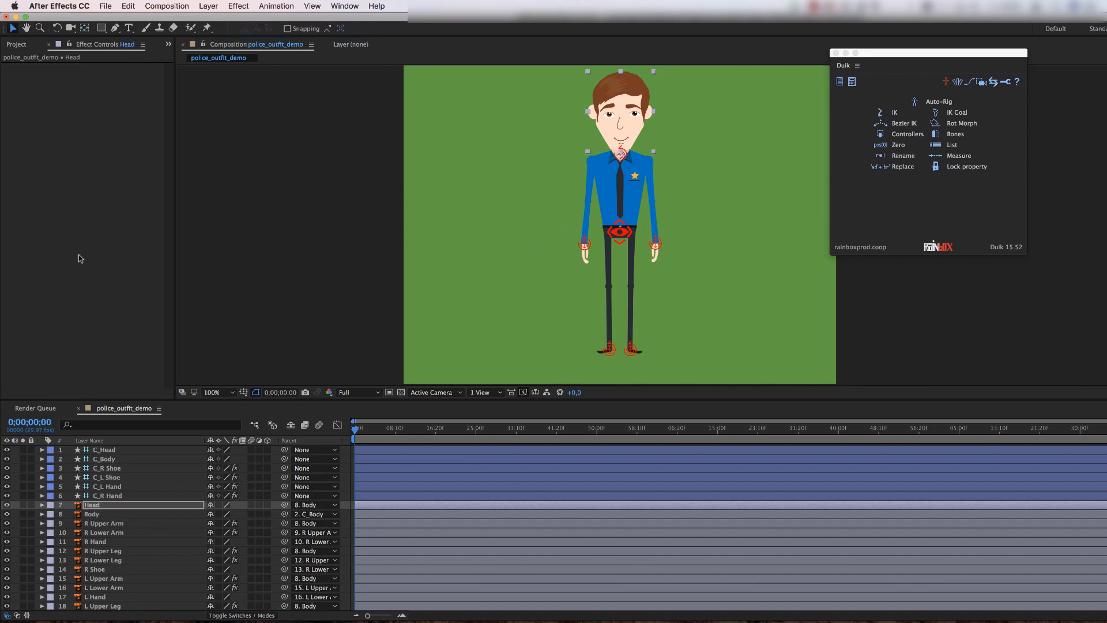
click(97, 507)
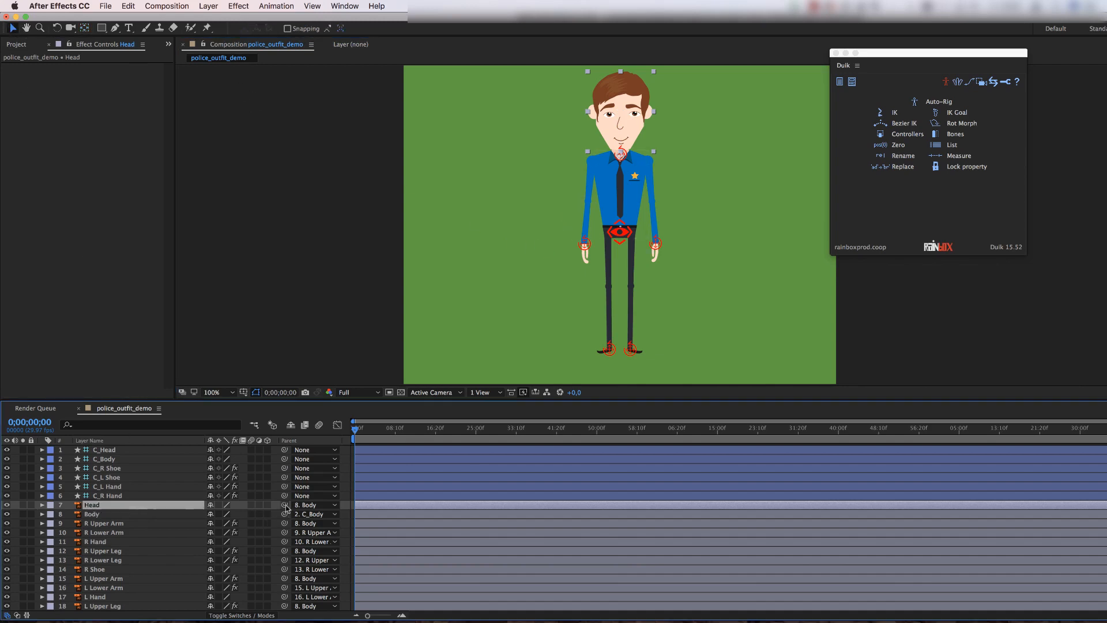
drag(284, 506, 105, 453)
Step: Test the head rig by rotating the C_Head controller to 11°, and undo the rotation
click(106, 453)
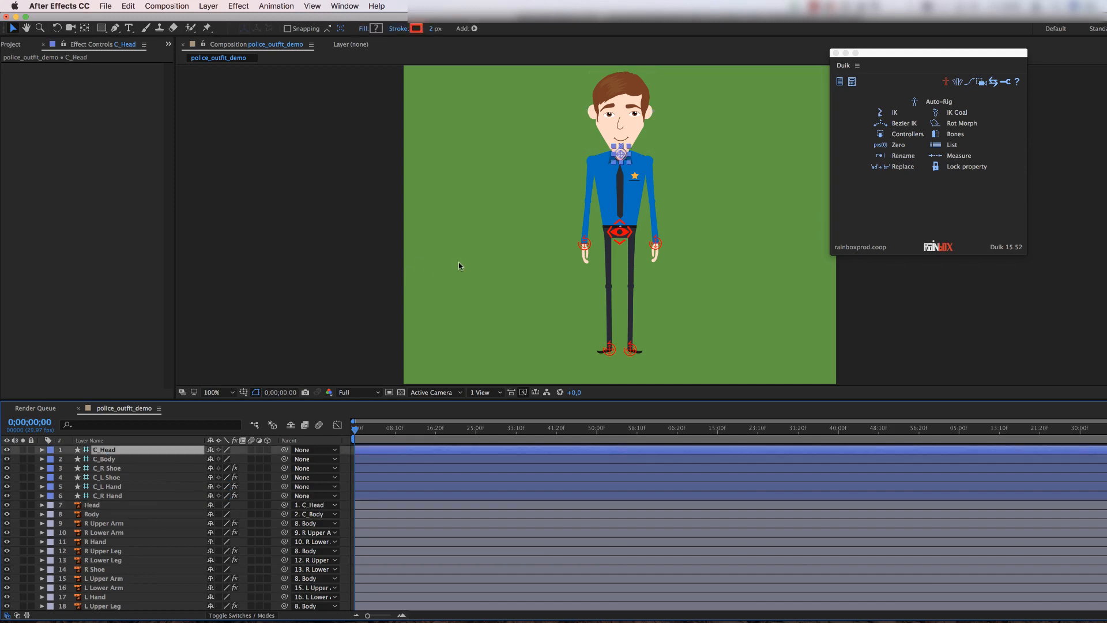
key(r)
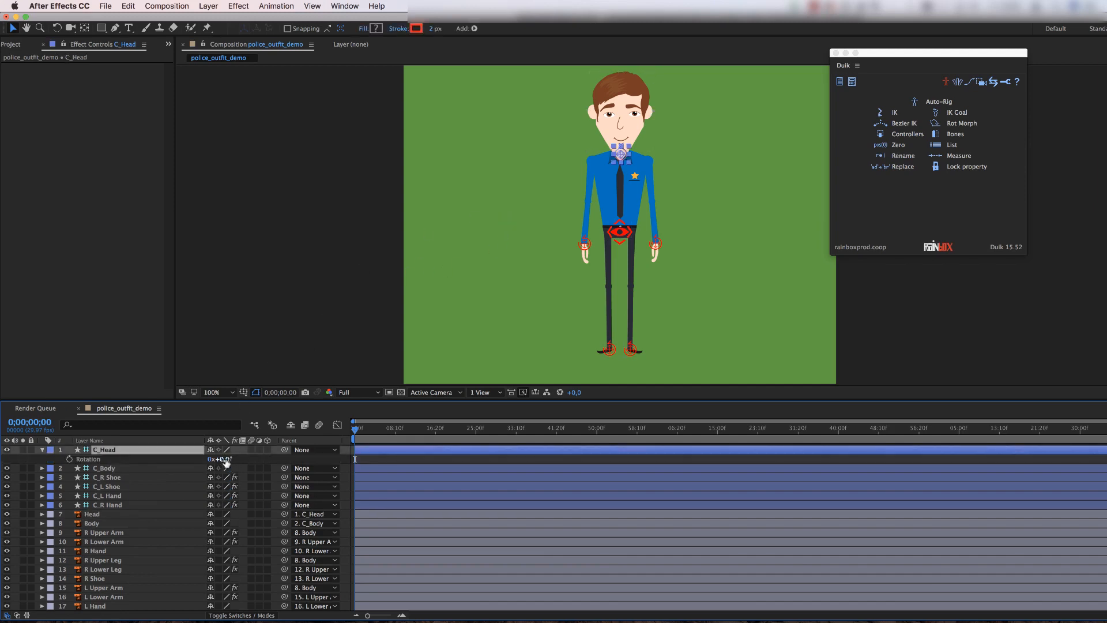
drag(222, 458, 233, 460)
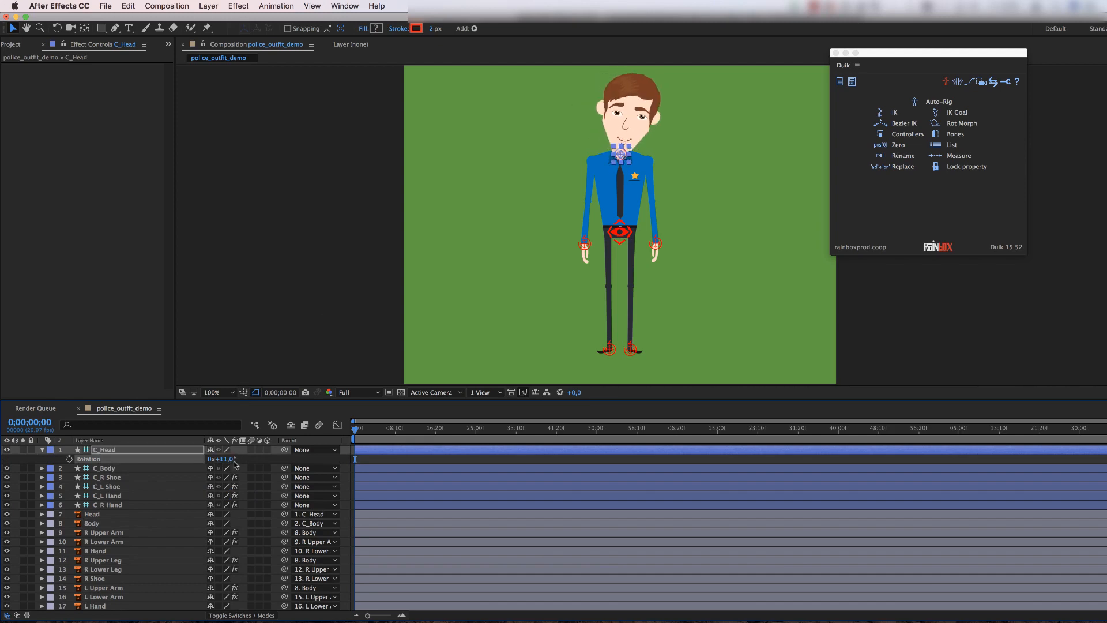
key(super+z)
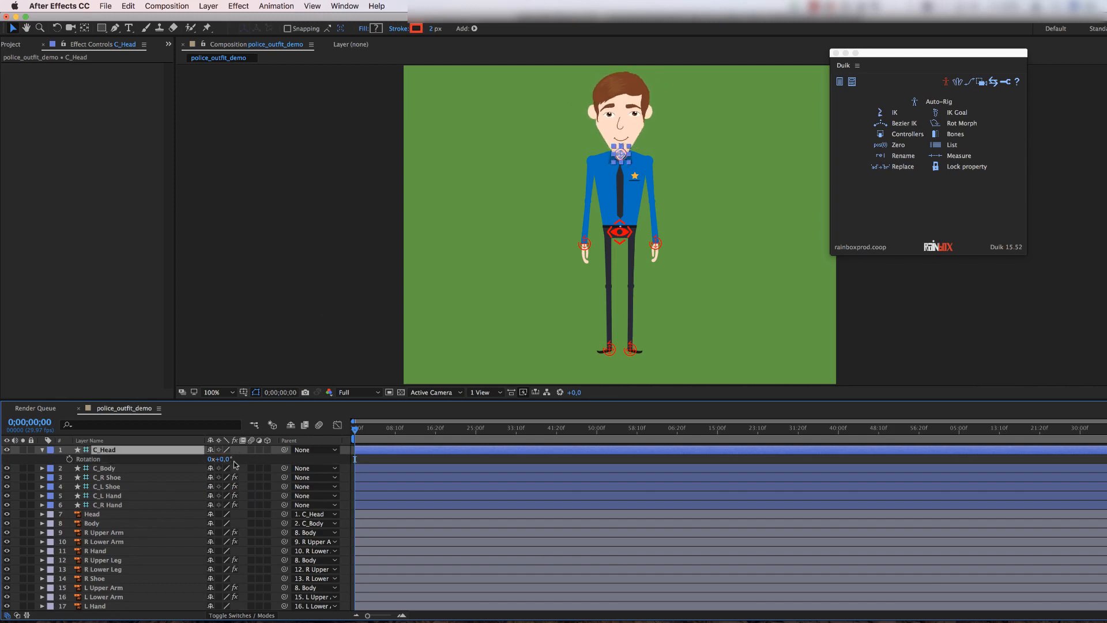
click(42, 450)
Step: Try moving the C_Body controller slightly downward to check how the head follows, and undo the move
click(92, 513)
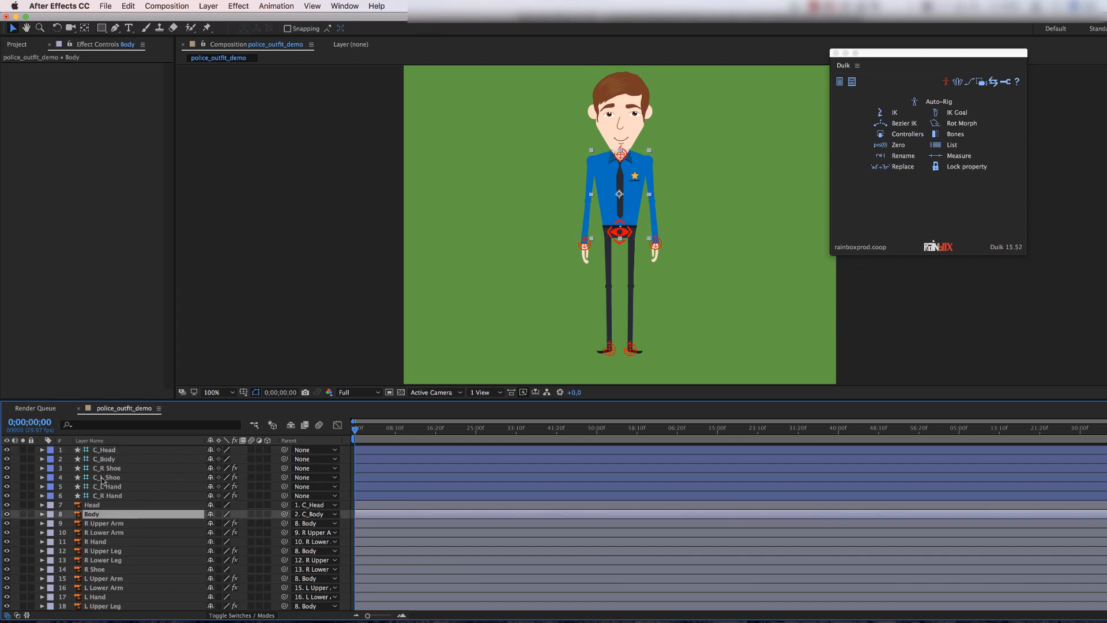
click(107, 459)
mouse_move(623, 237)
mouse_down()
mouse_move(586, 246)
mouse_move(629, 249)
mouse_up()
key(ctrl+z)
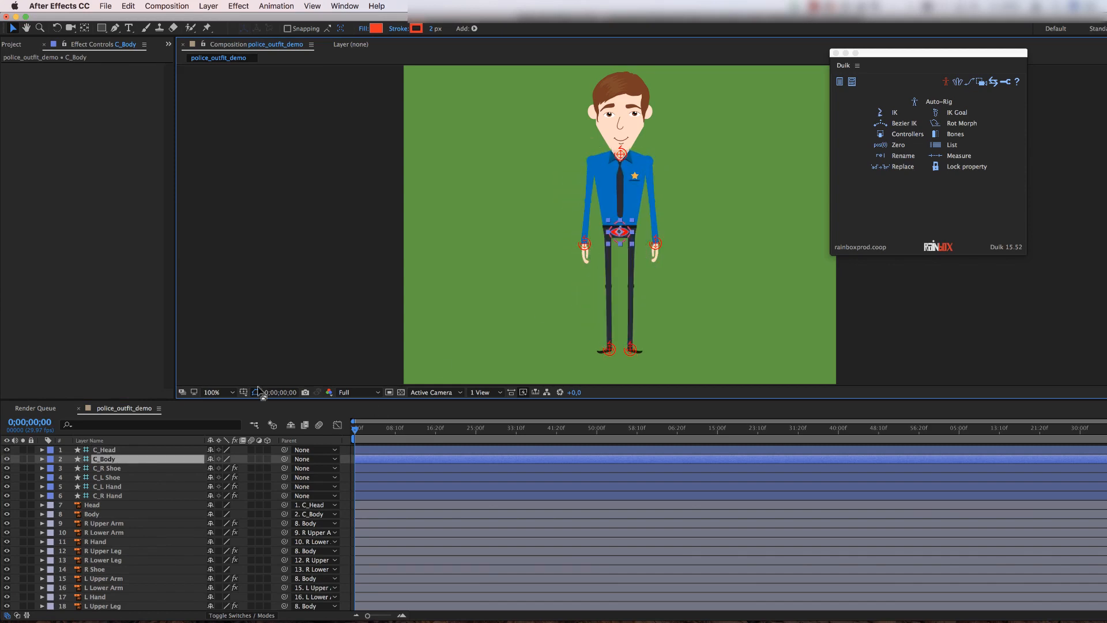
Step: Parent the C_Head controller to C_Body and test the link by moving C_Body slightly downward, undoing the move
click(115, 451)
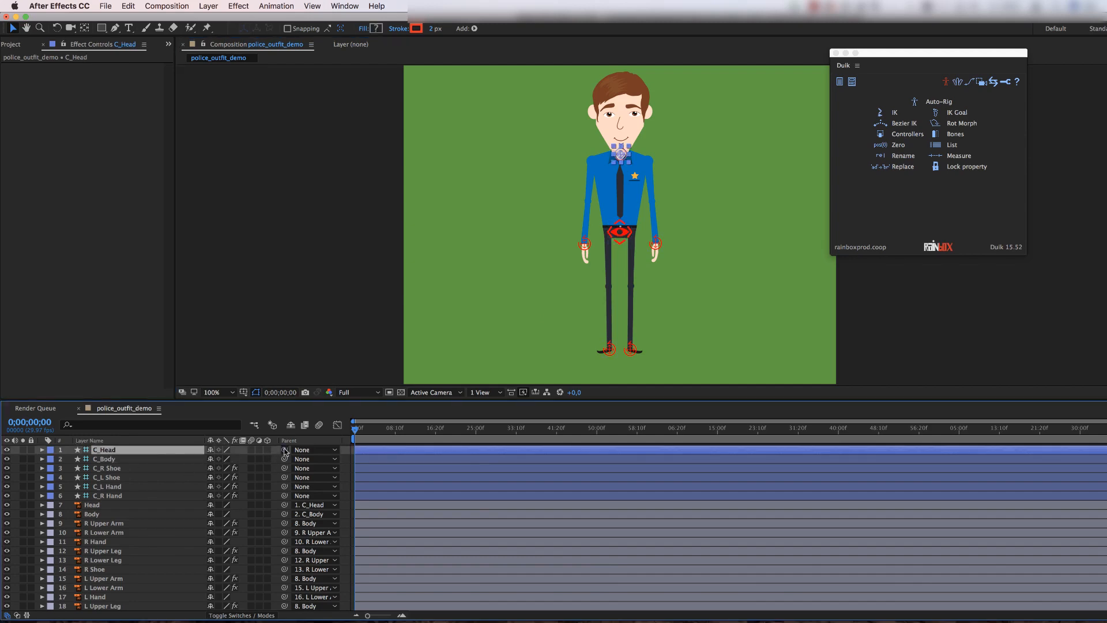
drag(285, 451, 113, 462)
click(109, 460)
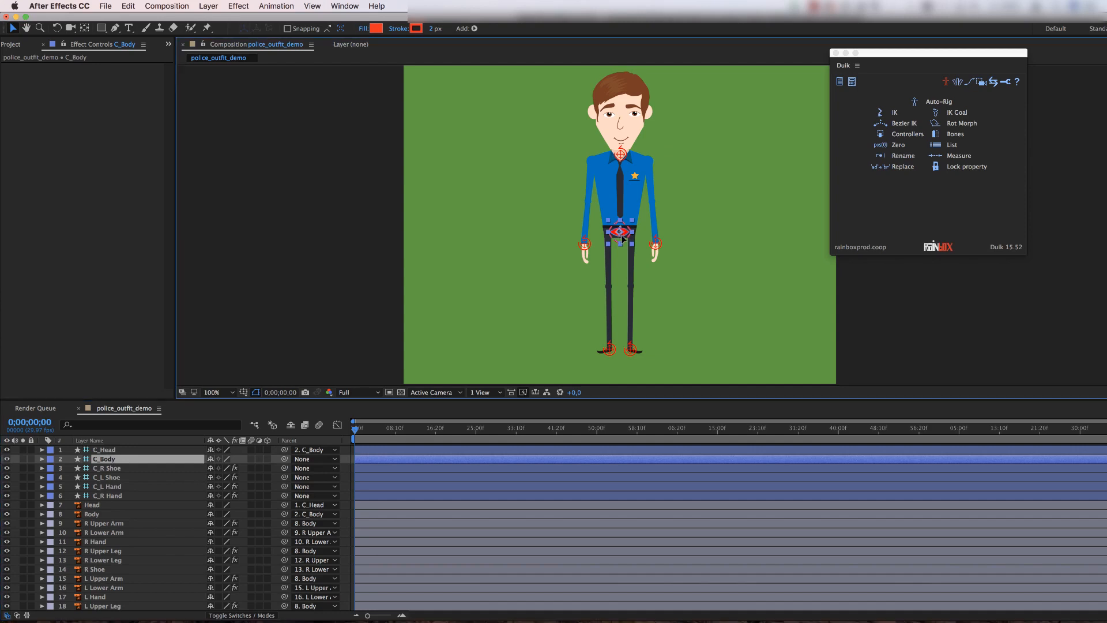
mouse_move(620, 232)
mouse_down()
mouse_move(646, 237)
mouse_move(624, 253)
mouse_move(599, 248)
mouse_move(626, 257)
mouse_move(596, 240)
mouse_move(625, 251)
mouse_up()
key(super+z)
Step: Test tilting the head by rotating the C_Head controller to 32°
click(111, 449)
key(r)
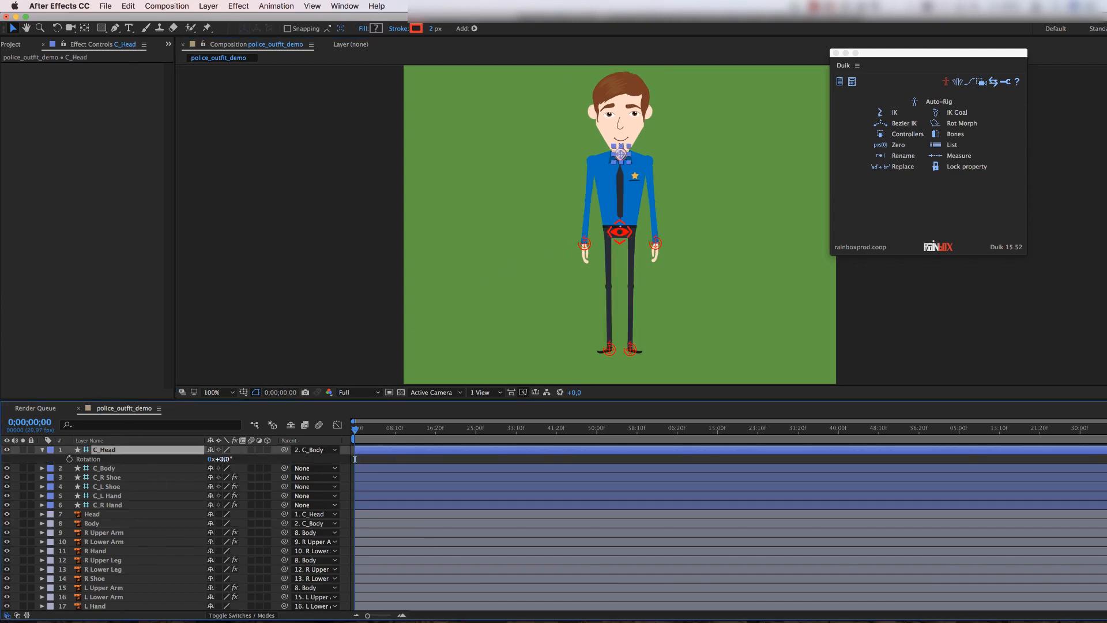
drag(222, 459, 255, 475)
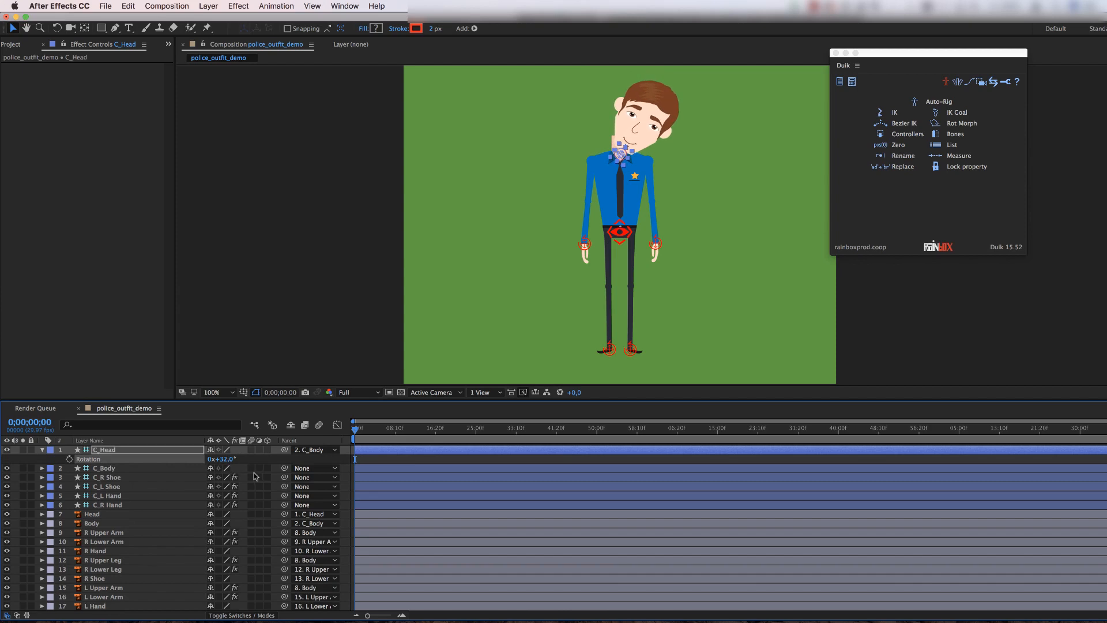
scroll(115, 568, down, 3)
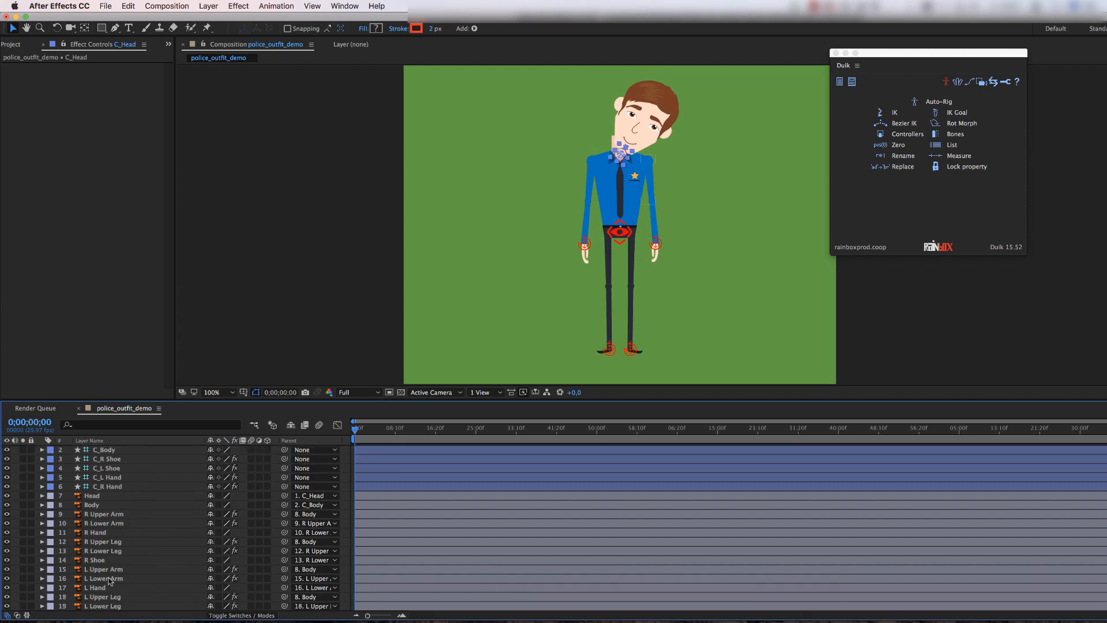
click(92, 606)
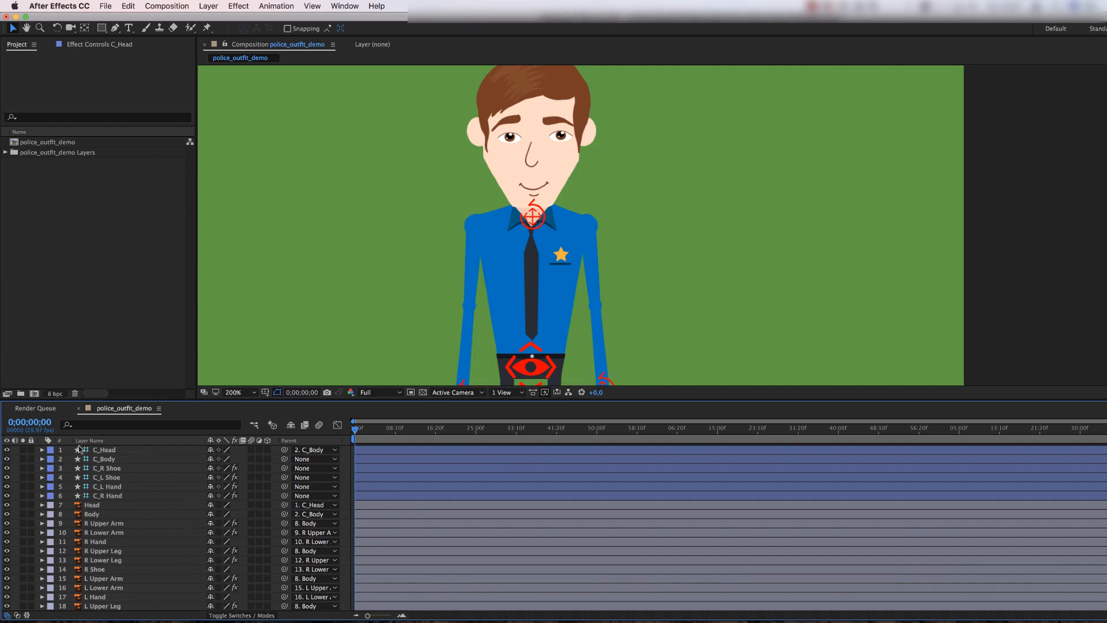
Step: Nudge the C_Head controller slightly upward so the head sits higher above the collar
click(94, 449)
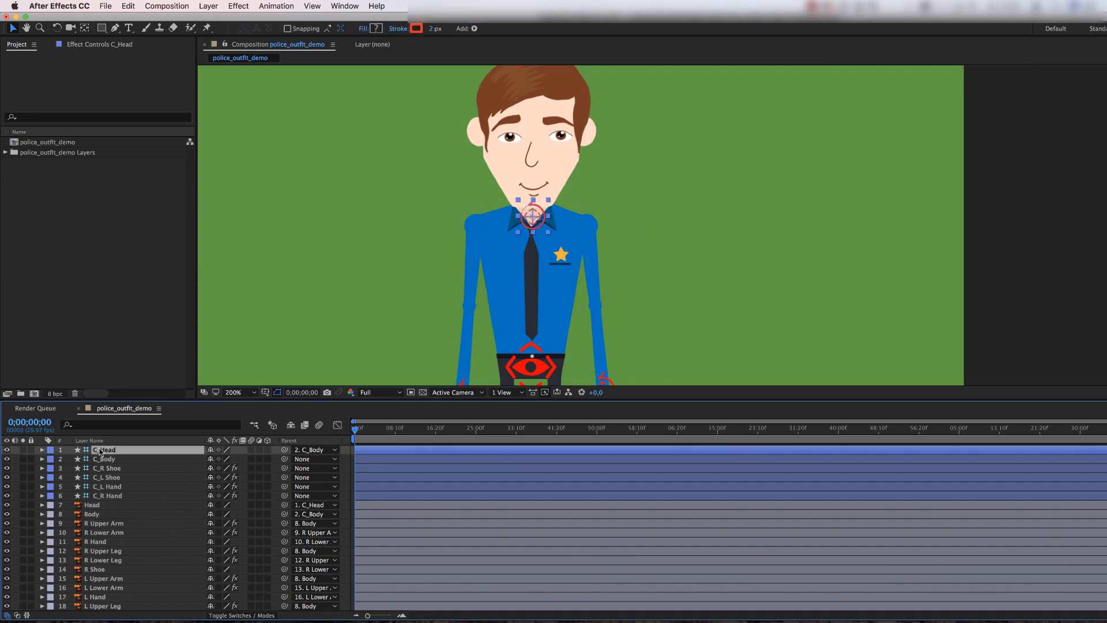
double_click(26, 28)
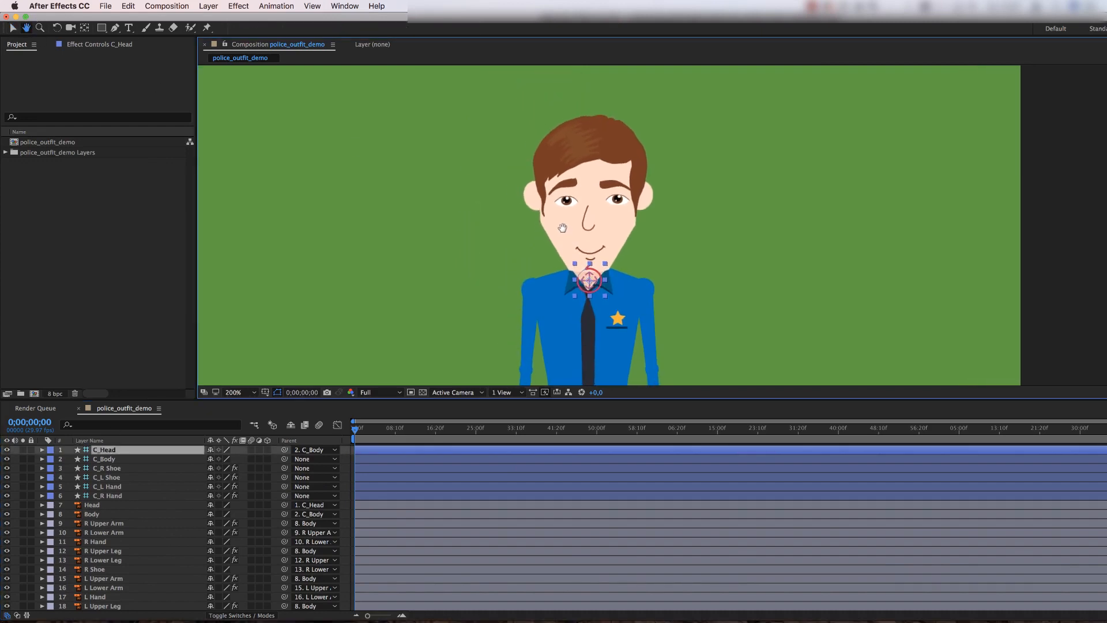
click(11, 28)
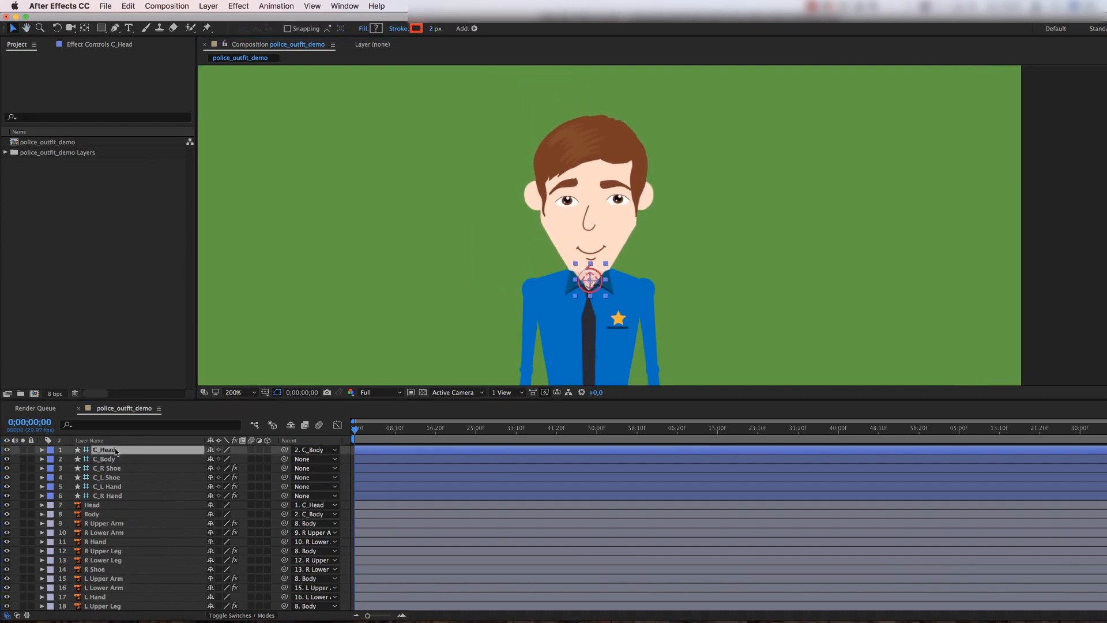
key(shift+Up)
key(shift+Up)
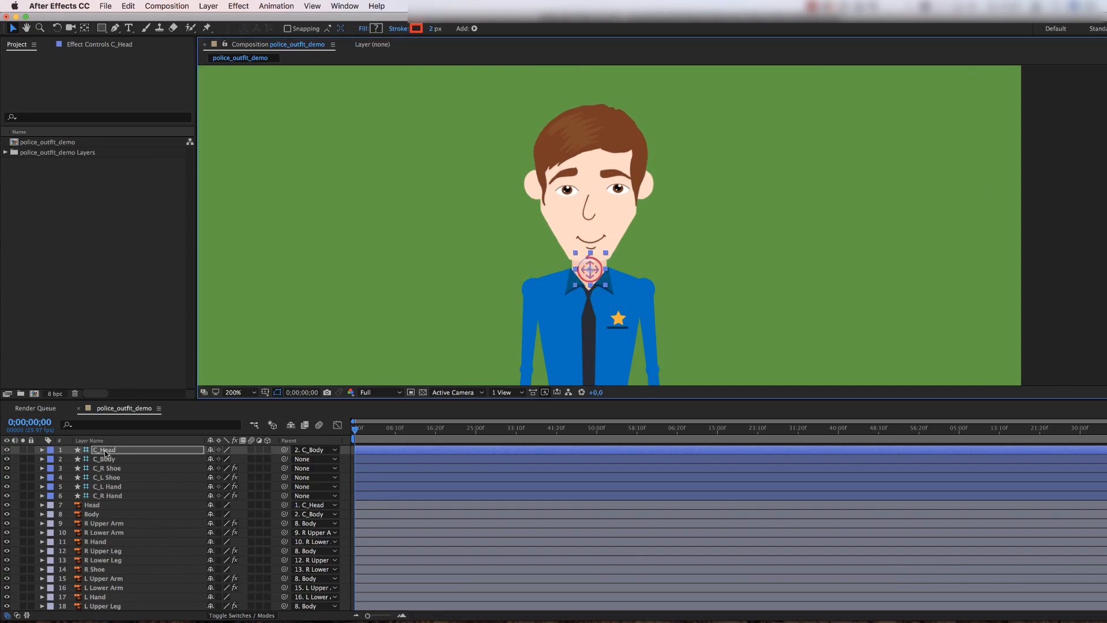
Step: Try rotating the raised C_Head controller slightly to check how the head tilts at the neck
click(106, 452)
key(r)
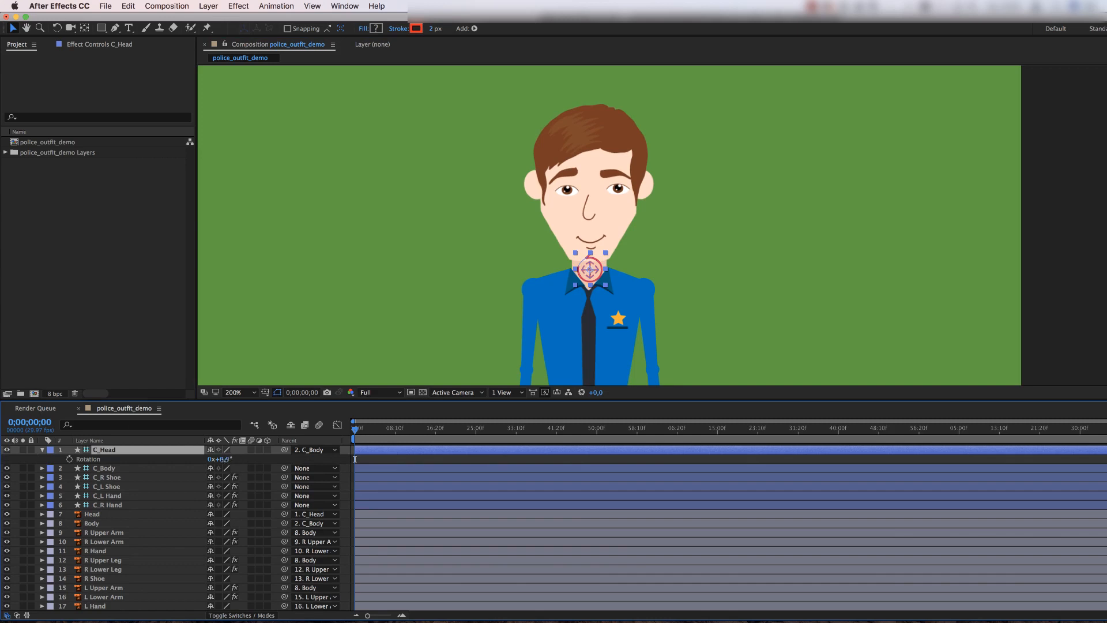
drag(222, 459, 229, 457)
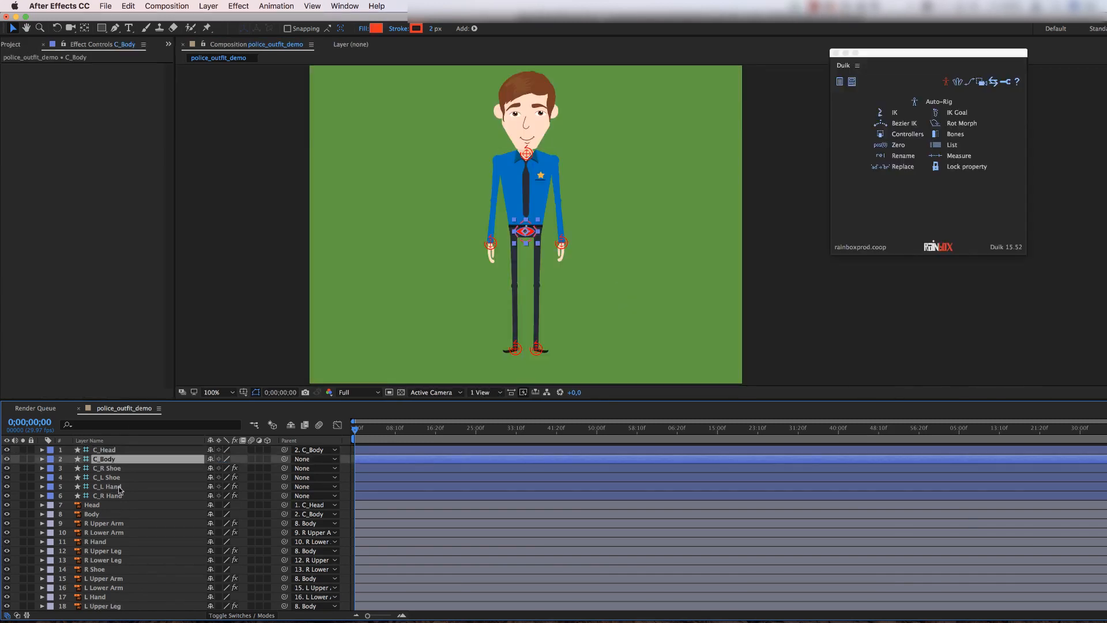
Step: Test the right arm's IK by moving the C_R Hand controller to the hip and out to shoulder height beside the body
click(112, 497)
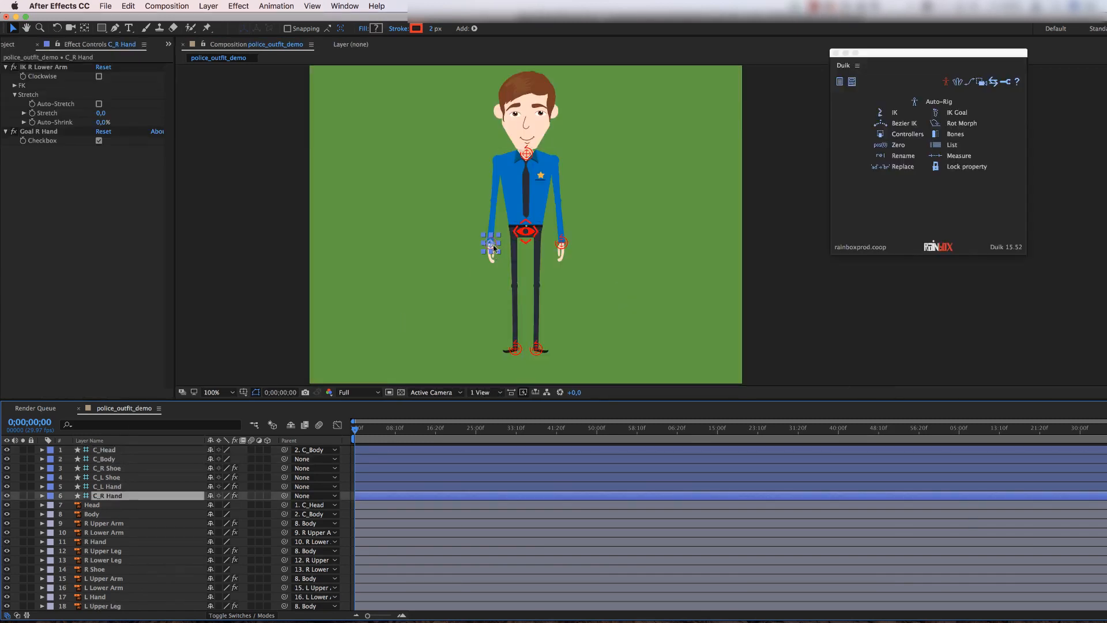
drag(493, 247, 508, 221)
click(289, 250)
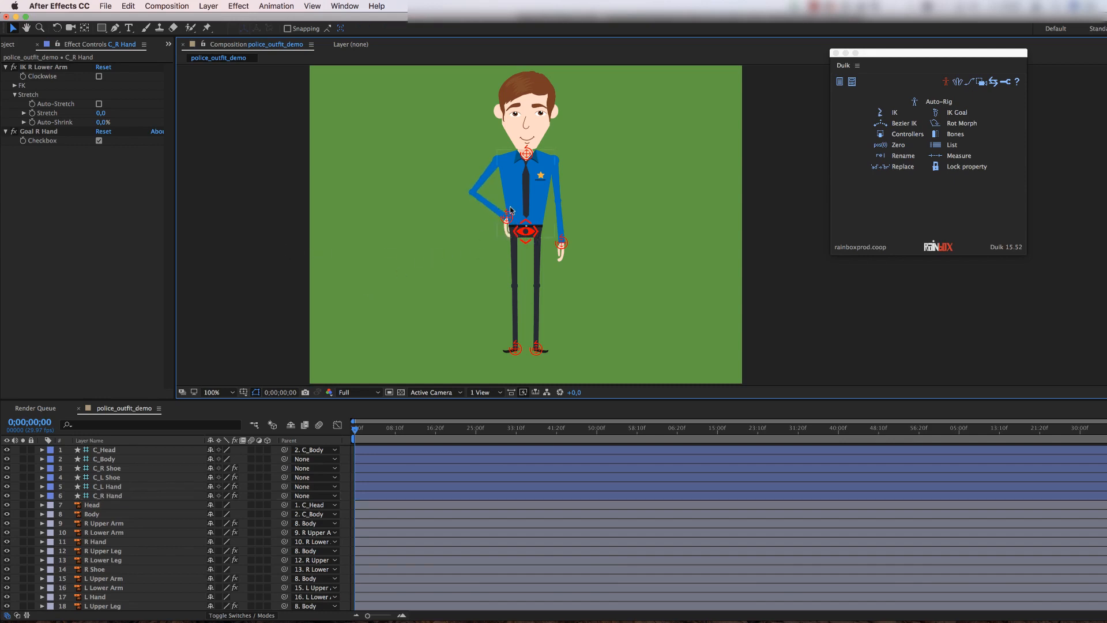
mouse_move(506, 218)
mouse_down()
mouse_move(476, 224)
mouse_move(458, 210)
mouse_move(410, 112)
mouse_move(425, 100)
mouse_move(420, 154)
mouse_move(440, 153)
mouse_up()
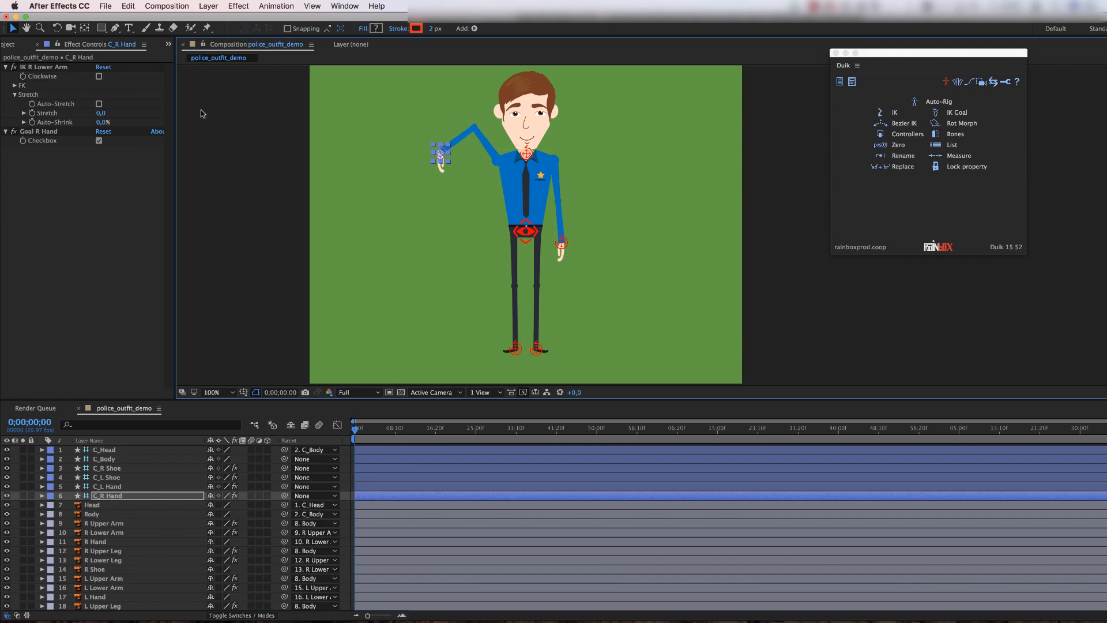
Step: Enable Clockwise in the IK R Lower Arm effect to flip the elbow bend, and move the C_R Hand controller slightly higher
click(99, 76)
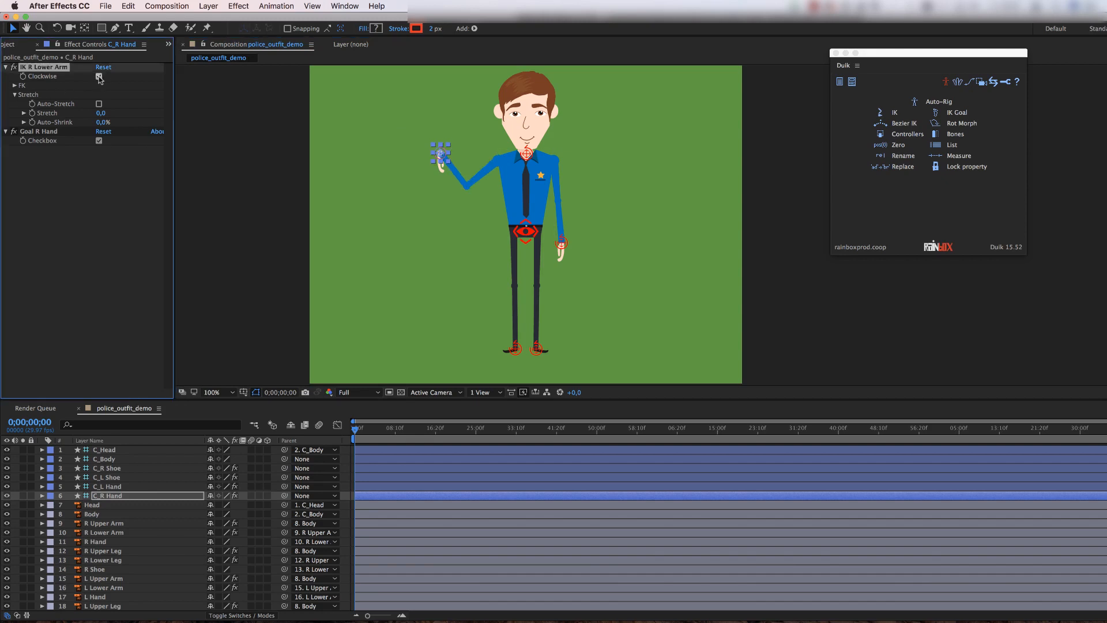
click(99, 76)
click(98, 76)
mouse_move(441, 154)
mouse_down()
mouse_move(456, 180)
mouse_move(429, 183)
mouse_move(441, 149)
mouse_up()
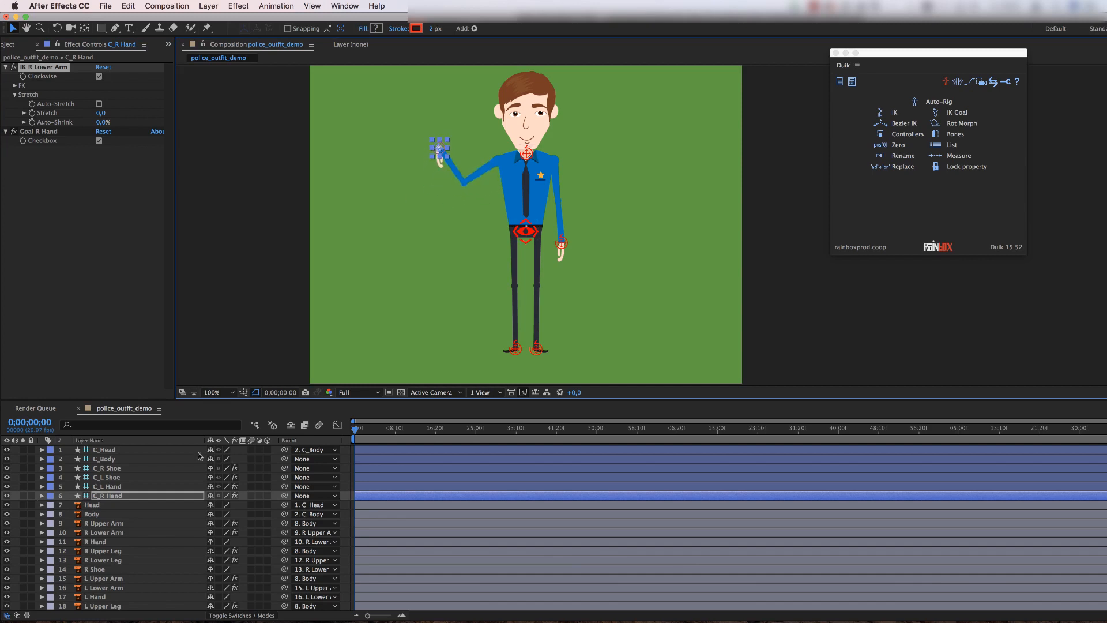
Step: Rotate the C_R Hand controller to 167° so the raised hand points upward, and deselect it
key(r)
key(r)
key(r)
drag(224, 504, 320, 506)
click(259, 242)
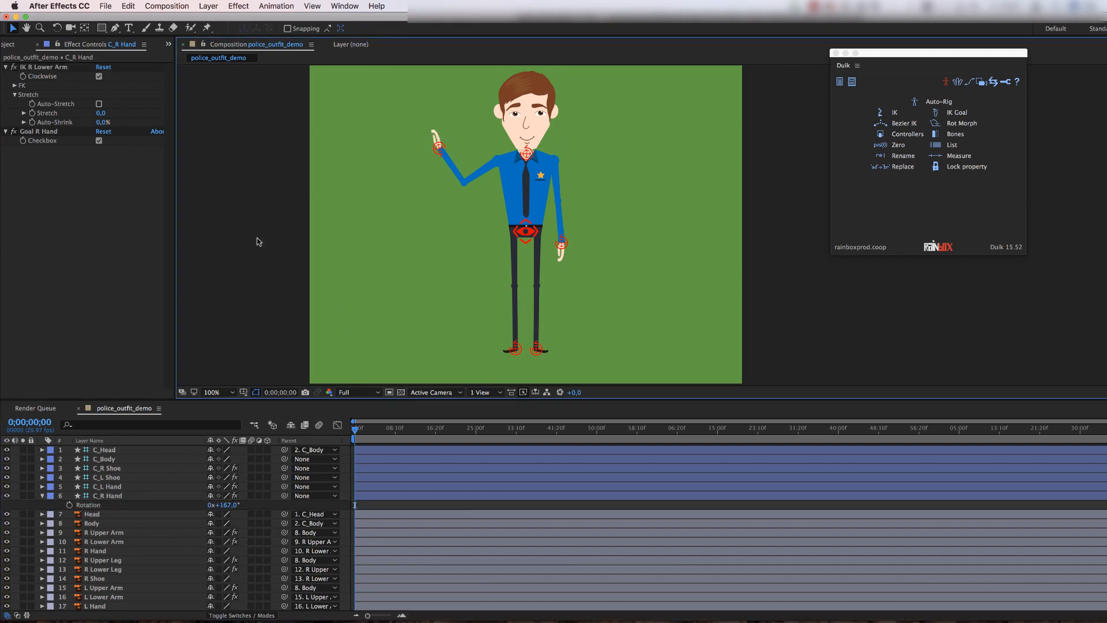